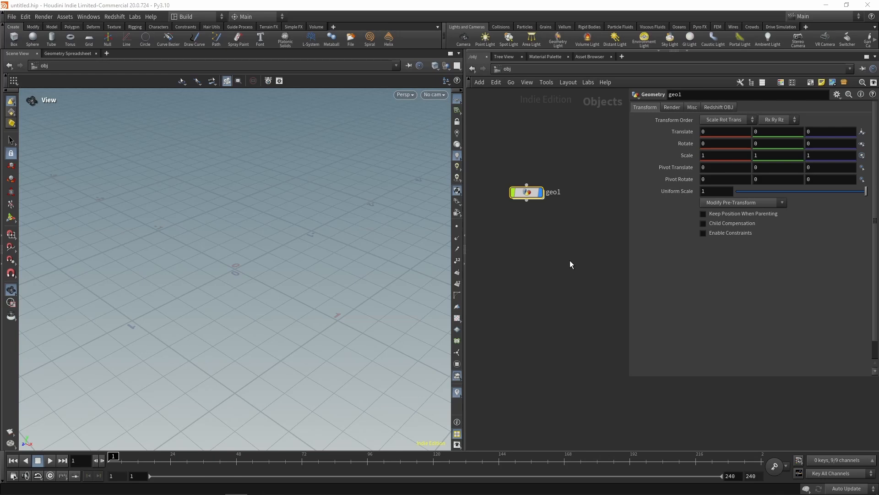
- Open the geo1 network and add a Font node to it
double_click(533, 194)
key(Tab)
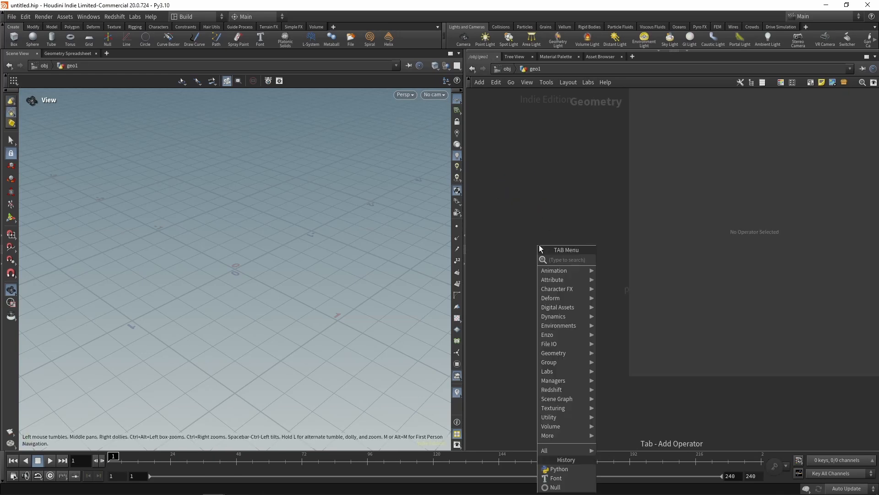
text(fon)
key(Return)
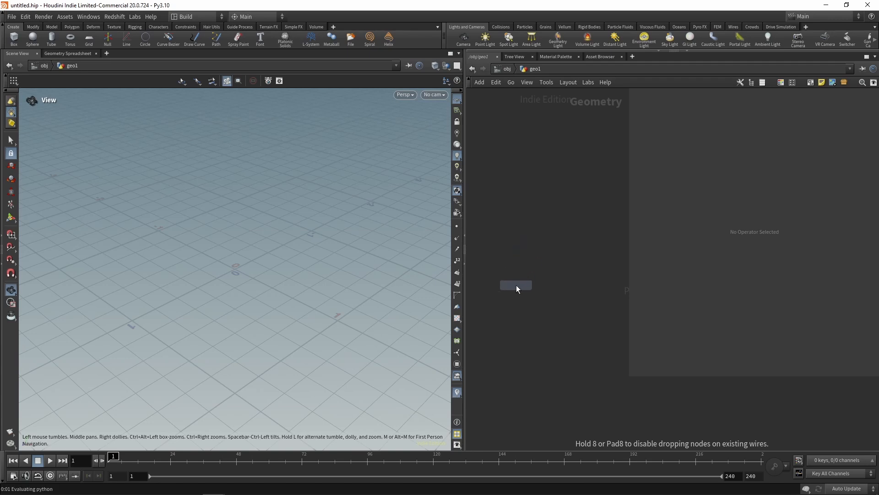
click(515, 285)
drag(287, 275, 202, 238)
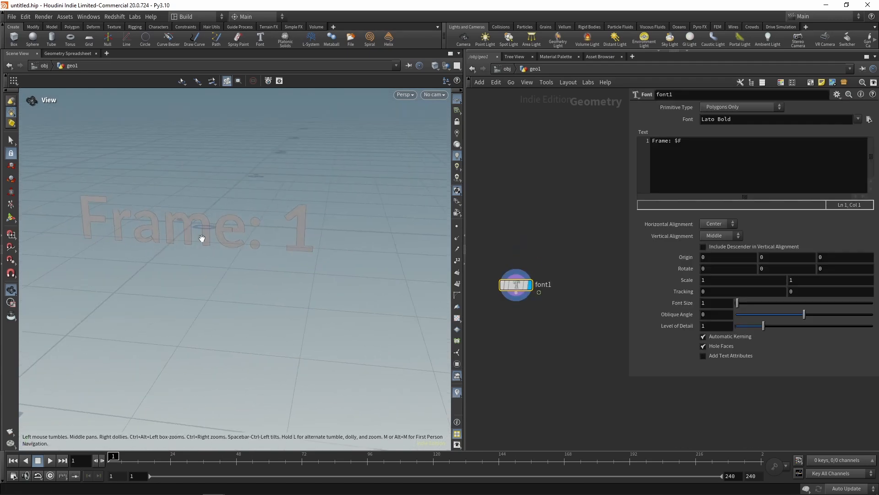
- Set the viewport background color scheme to Dark in the display options
key(d)
click(161, 131)
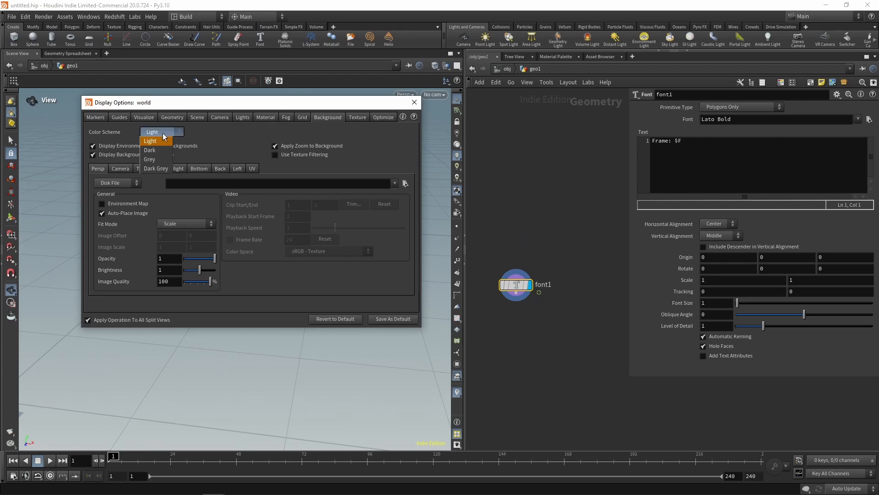
click(164, 146)
click(415, 103)
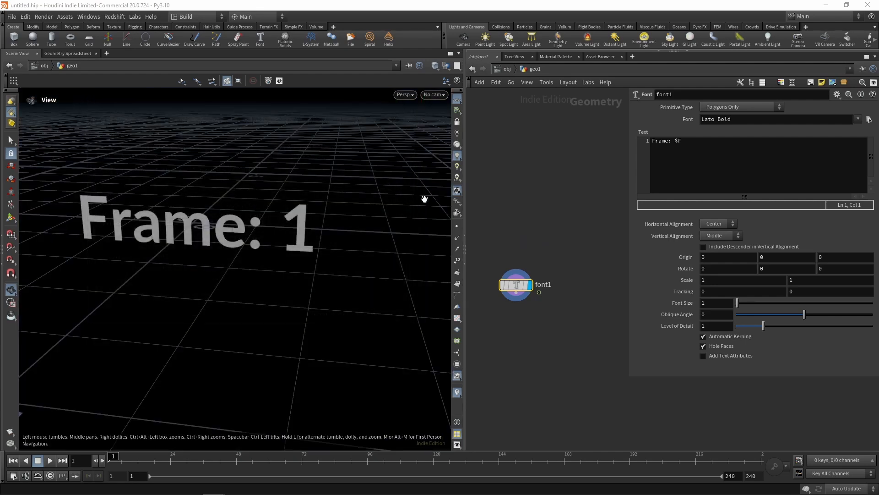
drag(254, 225, 193, 274)
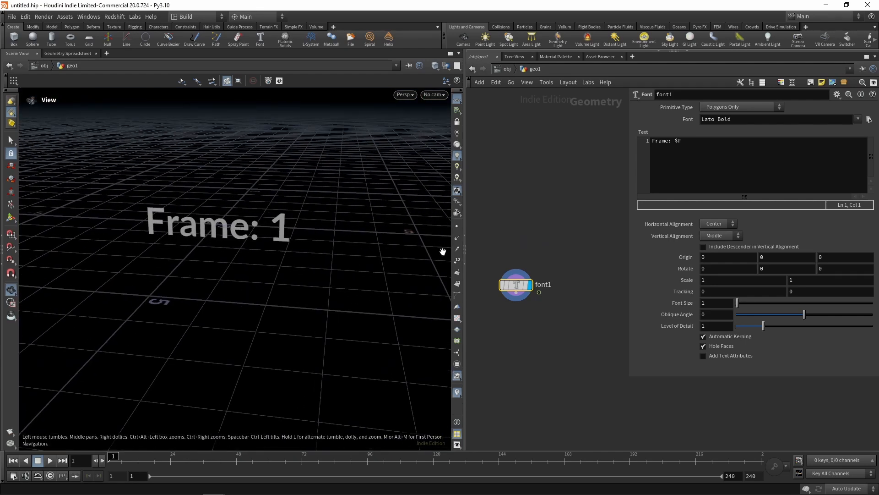
- Add a Python node above font1 and make it the displayed node
middle_drag(520, 217, 540, 222)
key(Tab)
text(python)
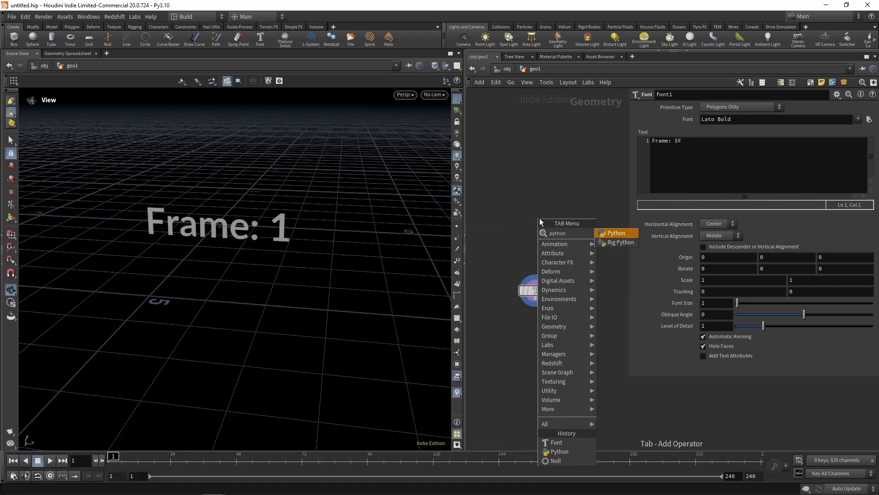
key(Return)
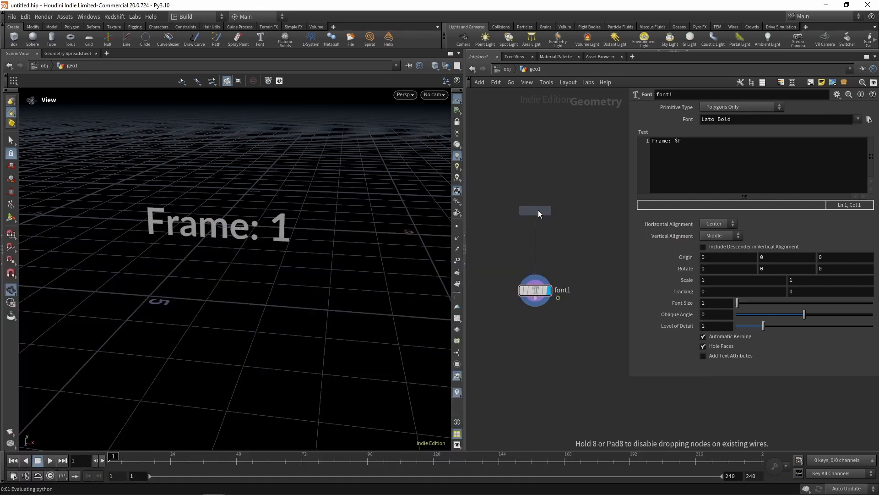
click(538, 203)
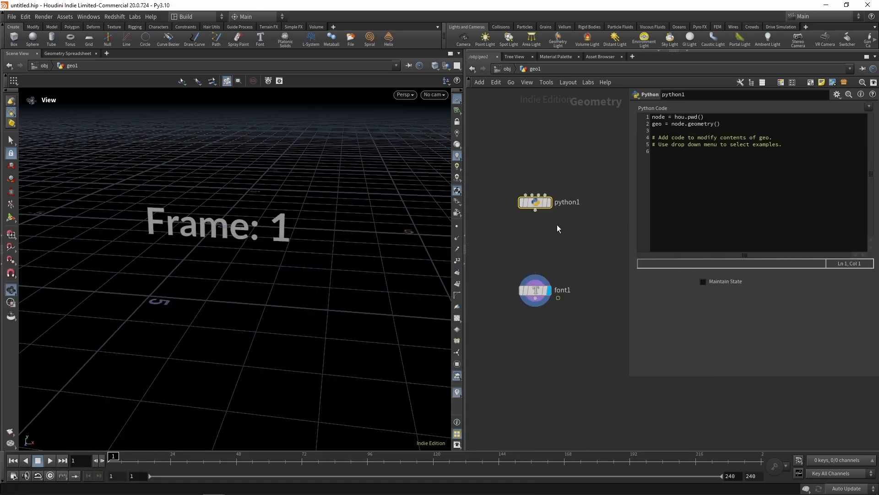
click(550, 202)
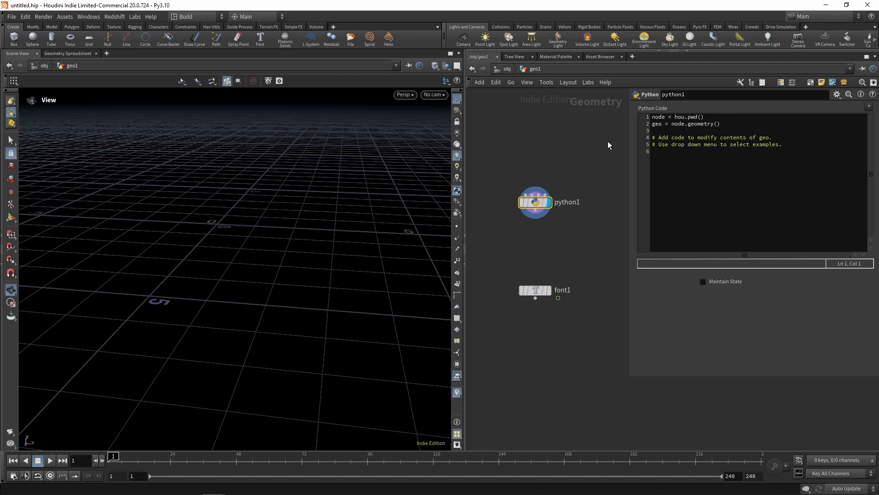
- Rename the Python node as DATE_INFO
drag(721, 125, 612, 119)
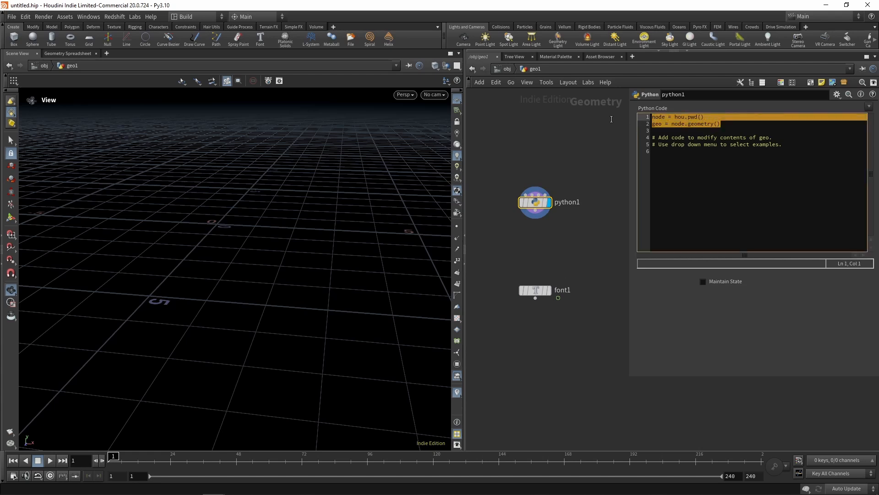
click(670, 130)
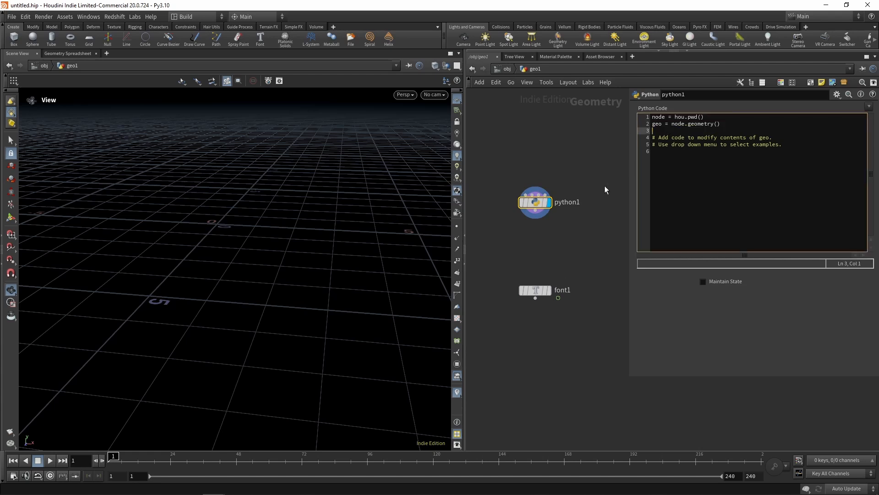
drag(596, 183, 493, 232)
double_click(564, 208)
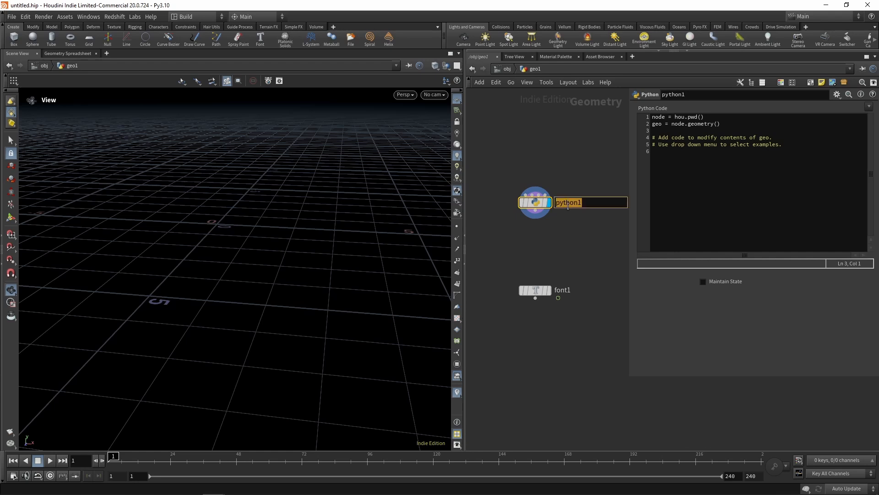
text(DATE_INFO)
key(Return)
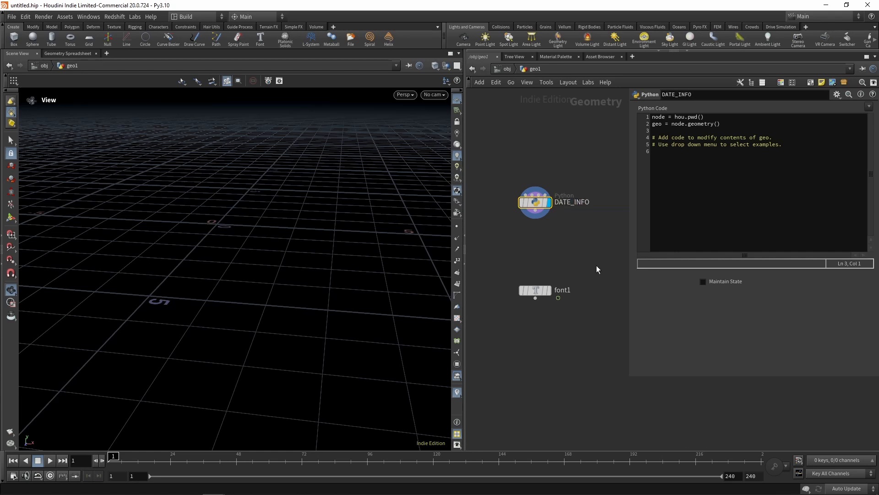
- Insert "import datetime" and a blank line at the top of the DATE_INFO code, plus an extra empty line at the end
click(653, 117)
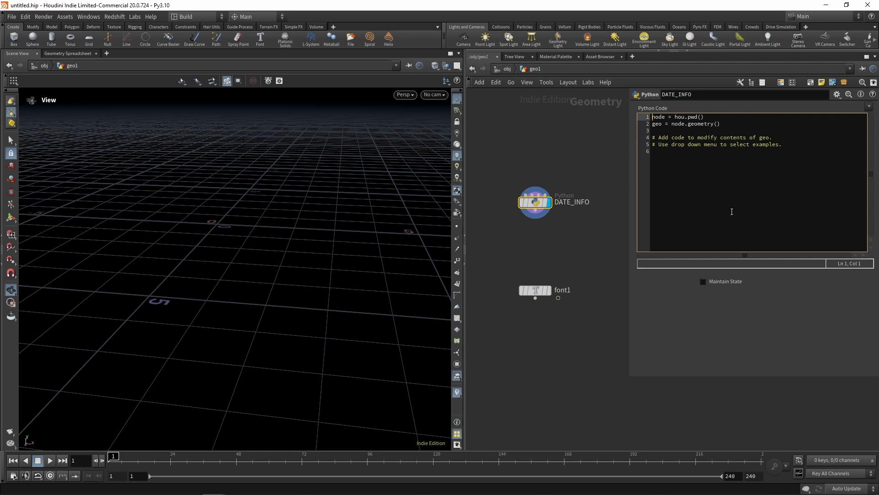
key(Return)
key(Return)
key(Up)
key(Up)
text(import )
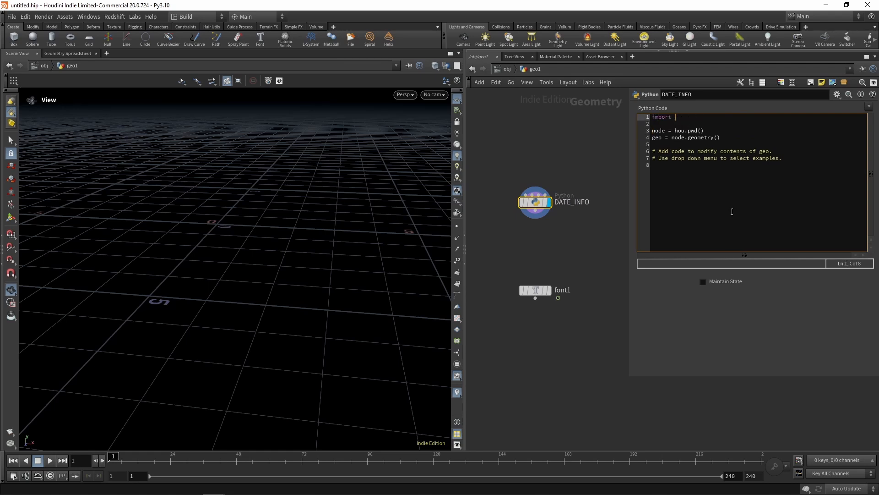
text(datetime)
key(Down)
click(732, 211)
key(Return)
drag(701, 117, 620, 113)
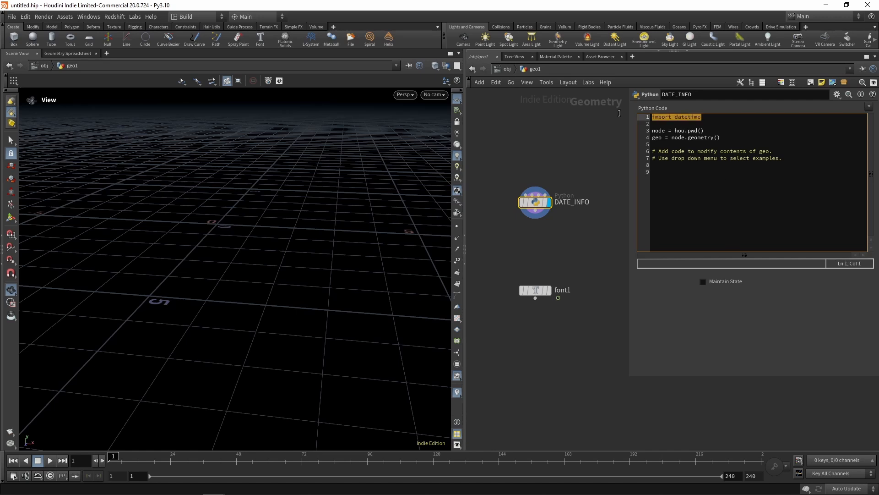
click(692, 124)
- Define mydate on line 9 of the code as datetime.datetime(2024, 9, 23, 11, 35, 45)
click(682, 183)
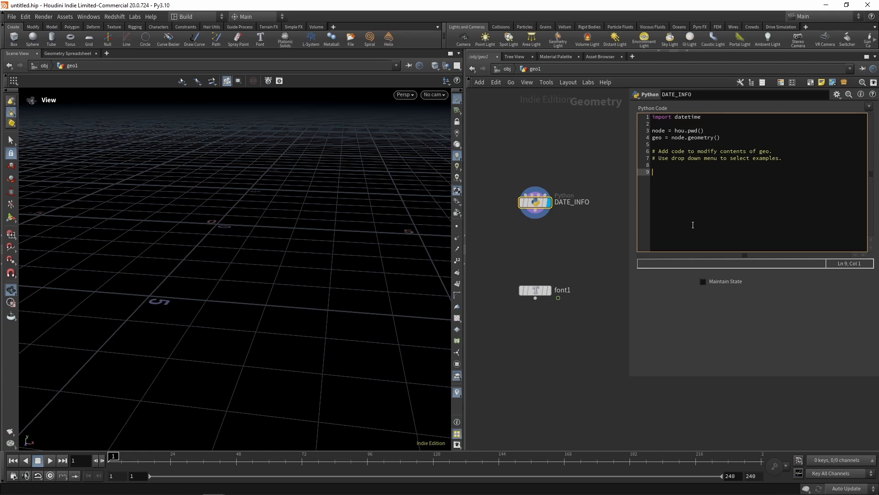
text(mydate = datetime.datetime.now())
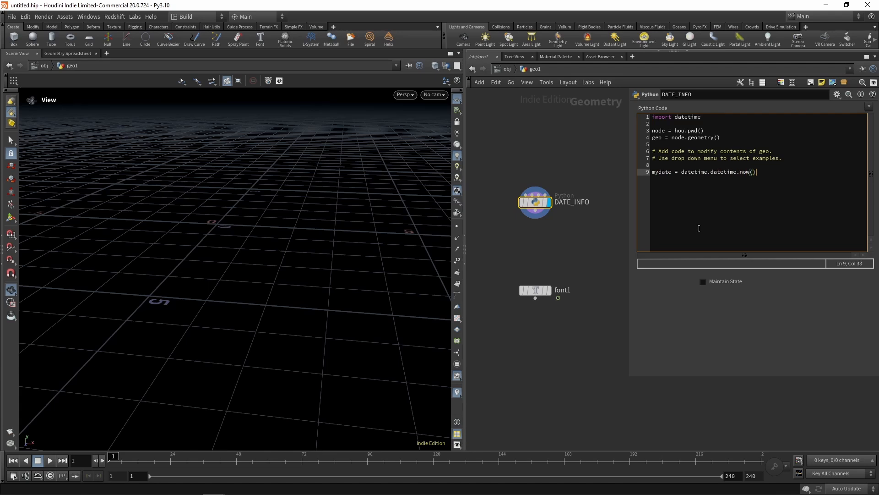
key(BackSpace)
key(BackSpace)
key(BackSpace)
key(BackSpace)
key(BackSpace)
key(BackSpace)
text((2024, 9, 23, 11, 35, 45))
key(Return)
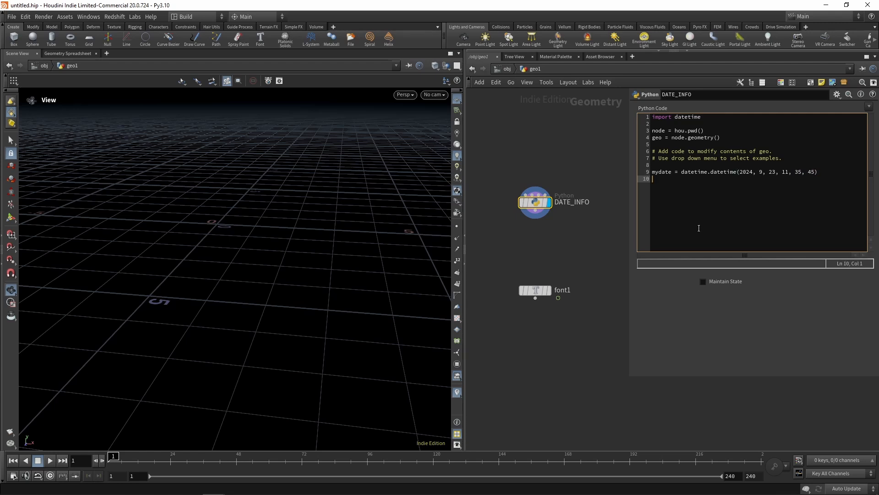
- Test the date by running print(mydate) and reading the console, and remove the print line
text(print(mydate))
key(Return)
click(595, 263)
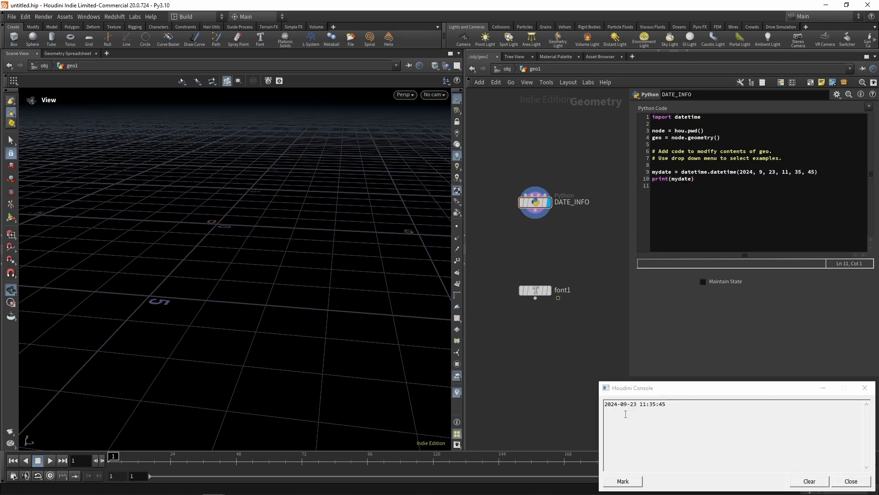
drag(666, 404, 605, 404)
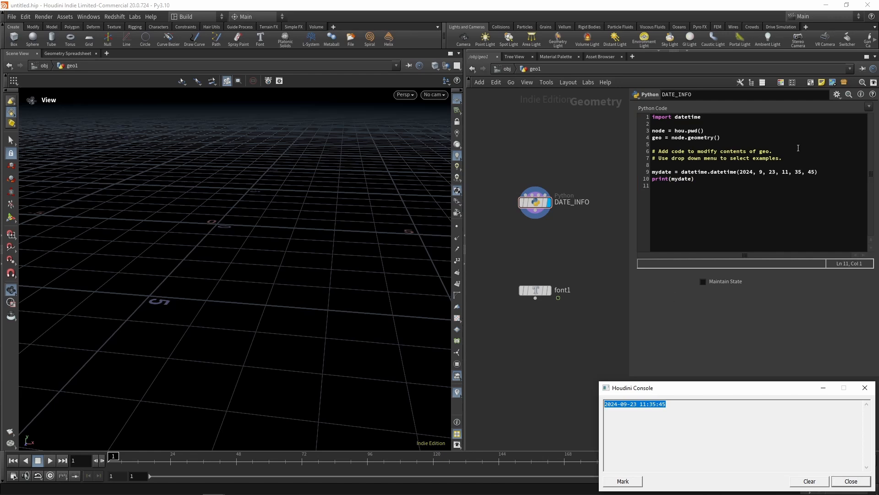
click(810, 481)
click(850, 481)
drag(696, 179, 637, 178)
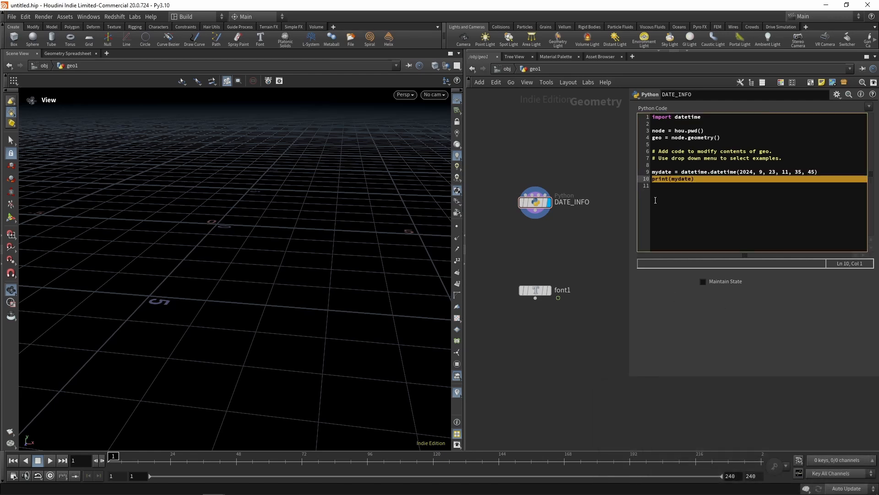
key(BackSpace)
- Leave a blank line and add the global attribute with geo.addAttrib(hou.attribType.Global, "mydate", "")
key(Return)
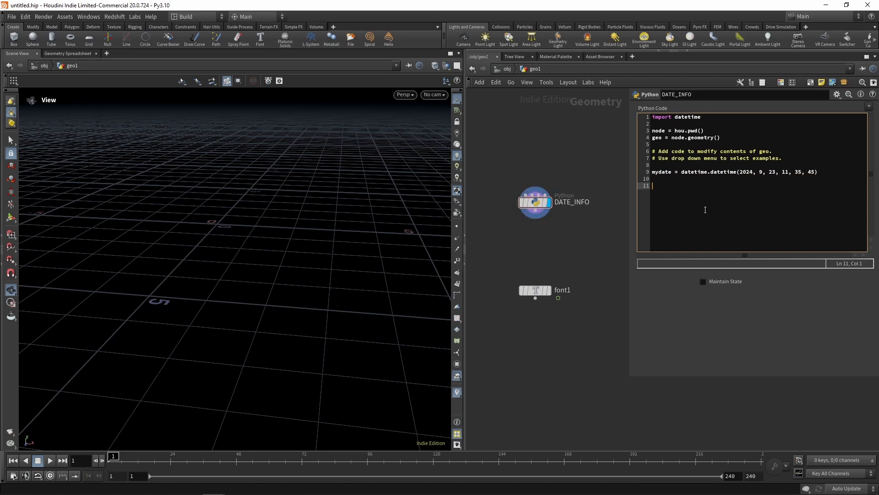
text(geo.)
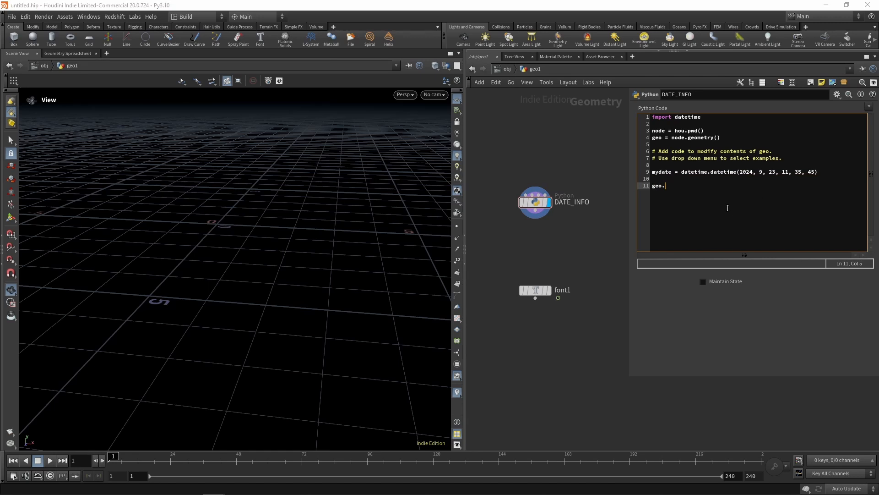
text(a)
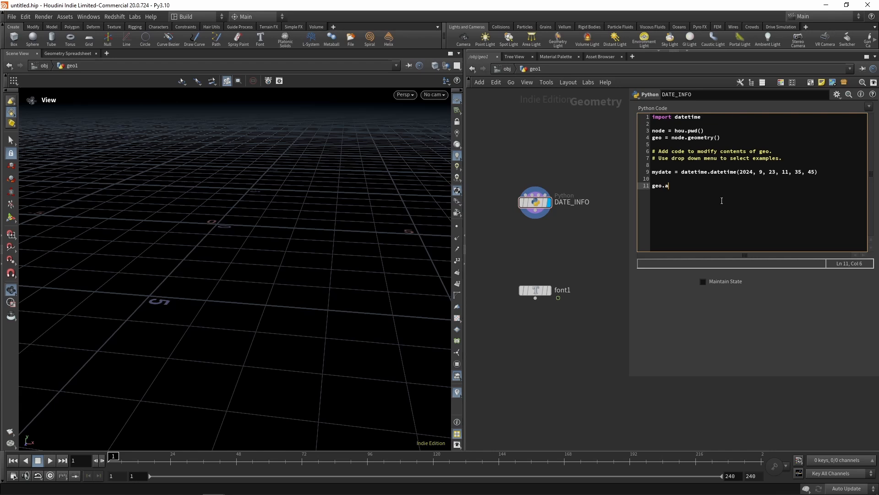
text(ddAttrib()
text(hou.attribT)
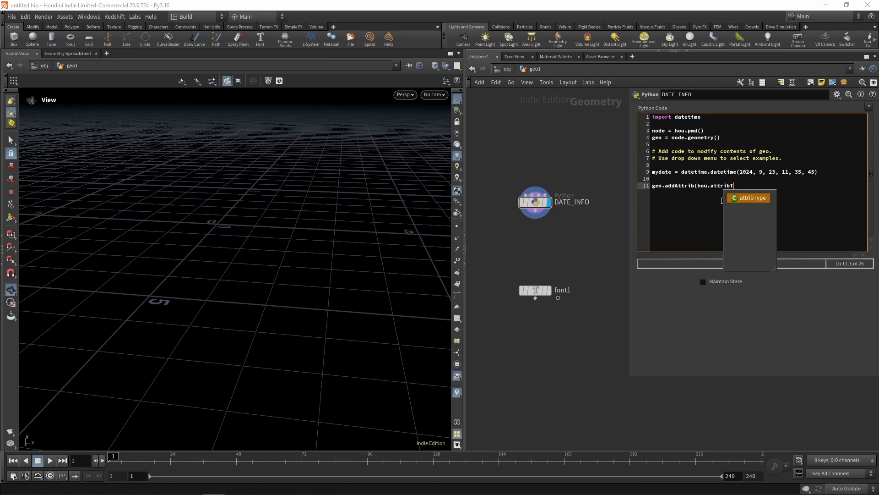
key(Return)
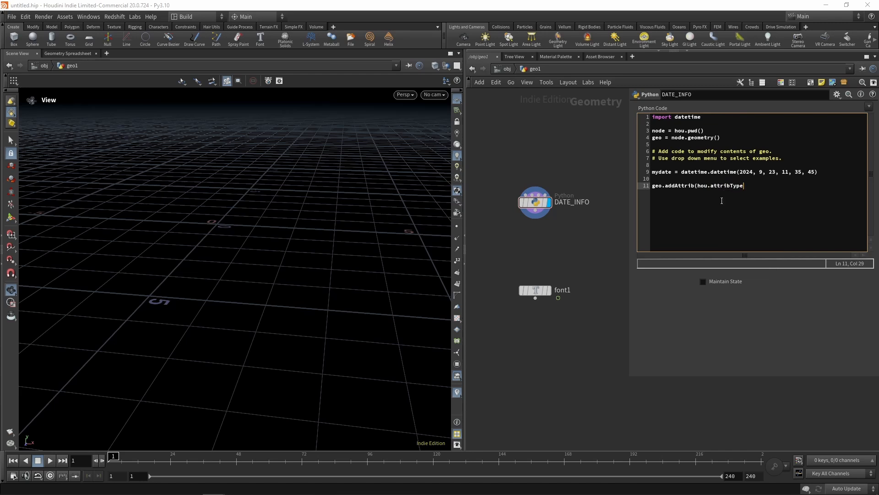
text(.Gl)
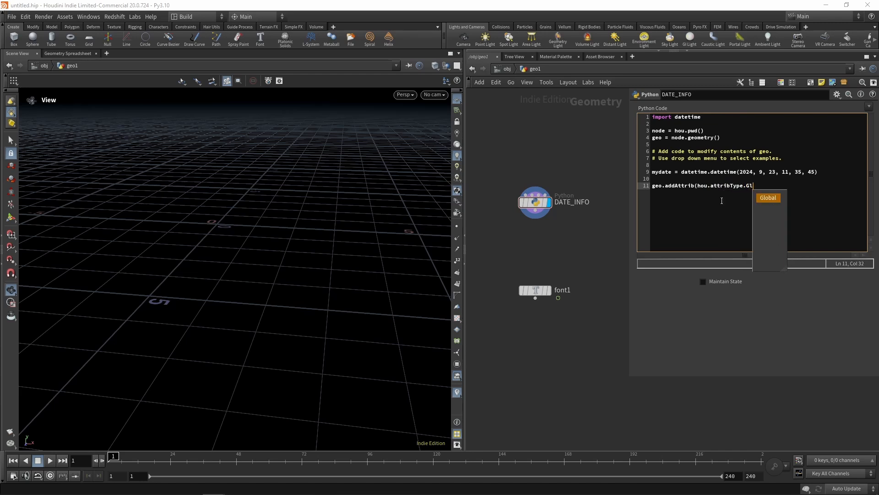
key(Return)
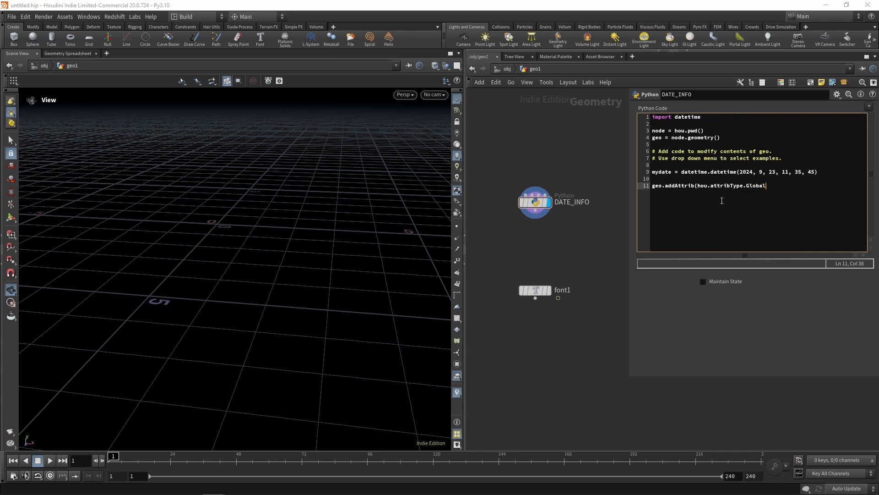
text(, "mydate", ""))
key(Return)
- Write geo.setGlobalAttribValue("mydate", mydate.strftime("%B %d, %Y")) on line 12 and check the attribute in the Geometry Spreadsheet
text(geo.setG)
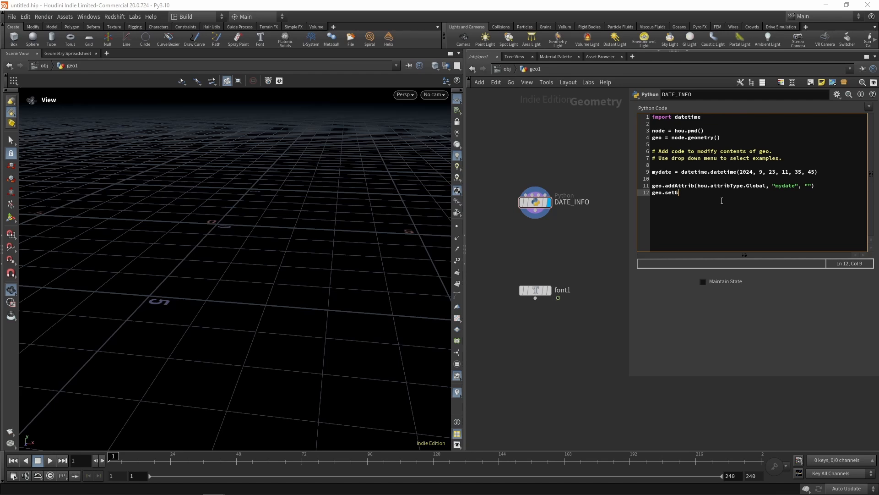
text(lobalAttribValue("mydate", mydate)
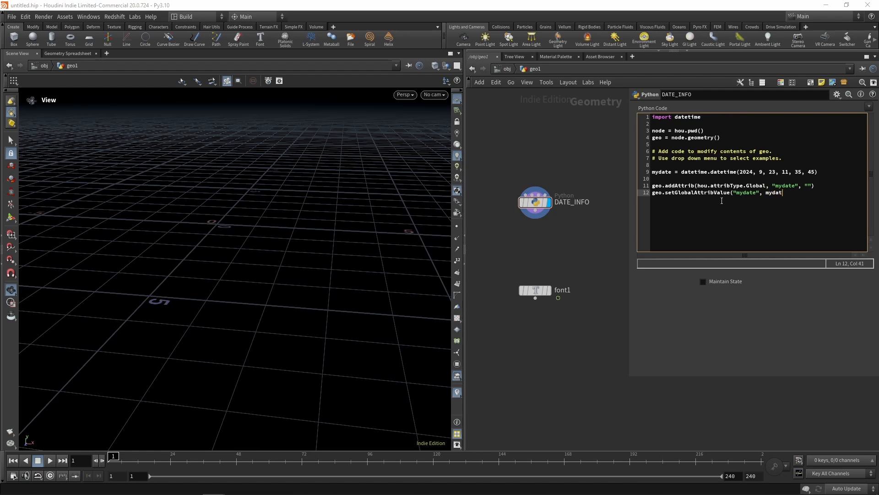
text(.strftime("")
key(Left)
text(%B %d,)
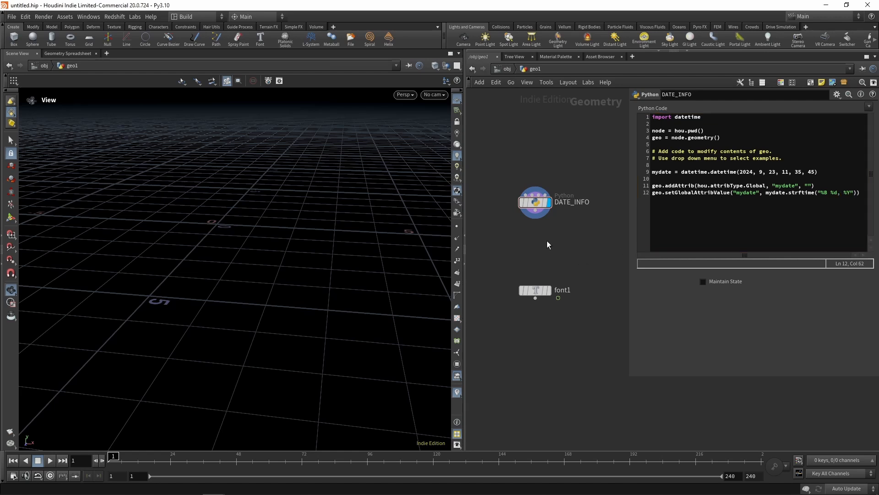
click(68, 53)
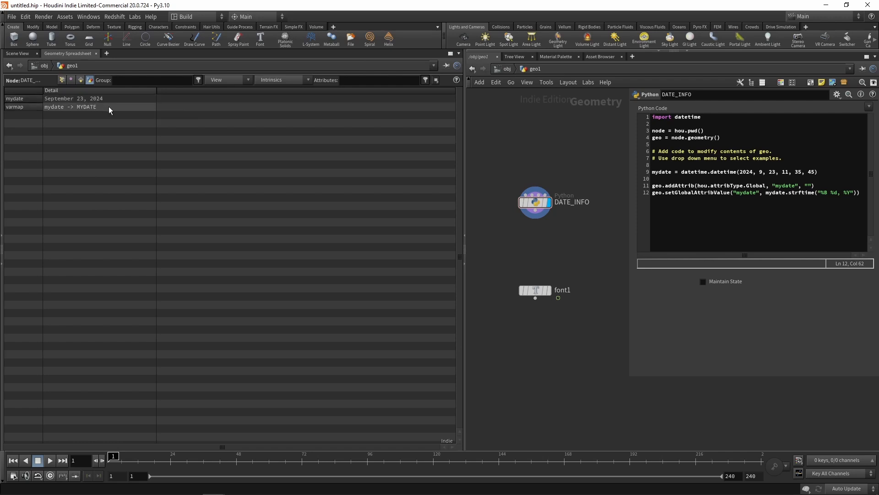
click(19, 54)
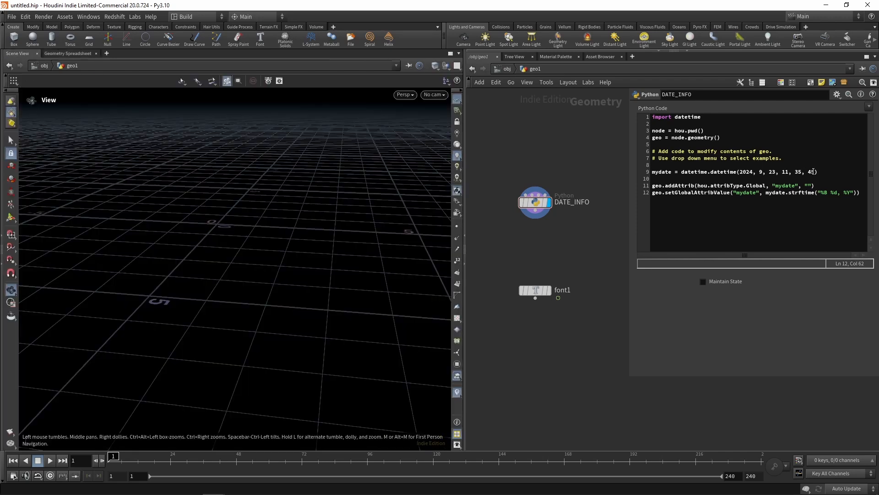
- Duplicate the two mydate attribute lines of the Python code below a blank line, onto lines 14 and 15
drag(814, 172, 743, 173)
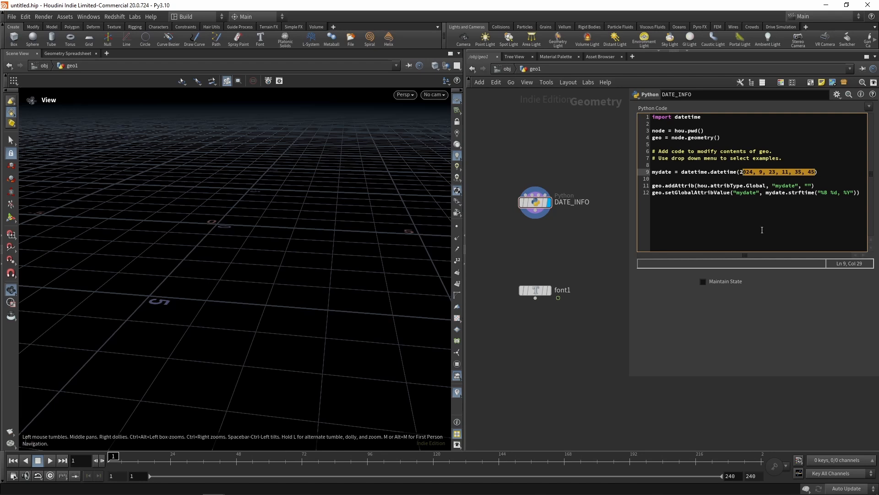
drag(863, 193, 631, 188)
key(ctrl+c)
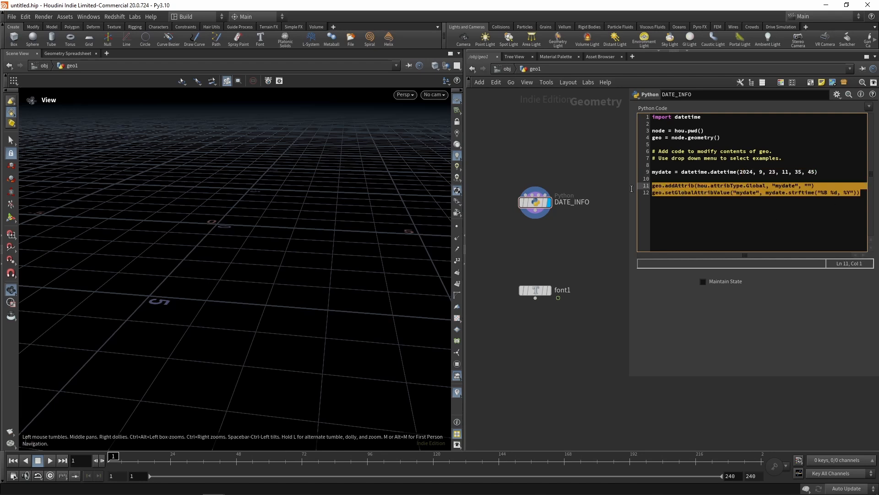
click(863, 192)
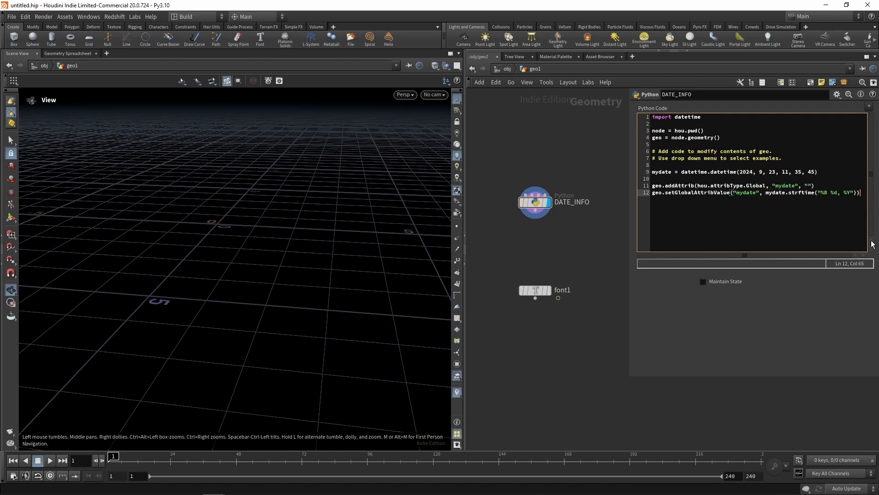
key(Return)
key(Return)
key(ctrl+v)
key(Return)
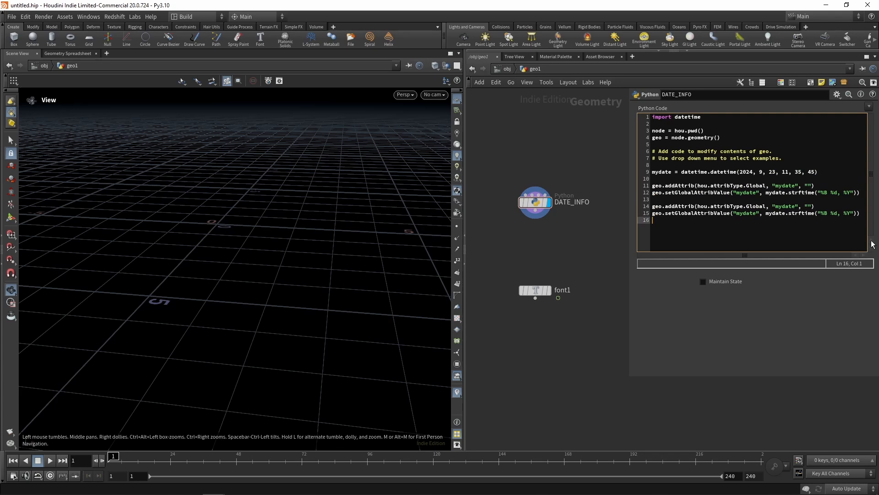
- Rename the attribute to "mytime" in both the addAttrib and setGlobalAttribValue calls on lines 14 and 15
click(794, 206)
key(BackSpace)
key(BackSpace)
key(BackSpace)
text(tim)
key(Down)
key(Left)
key(Left)
key(Left)
key(Left)
key(Left)
key(Left)
key(Left)
key(Left)
key(Left)
key(Left)
key(Left)
key(shift+Left)
key(shift+Left)
key(shift+Left)
key(shift+Left)
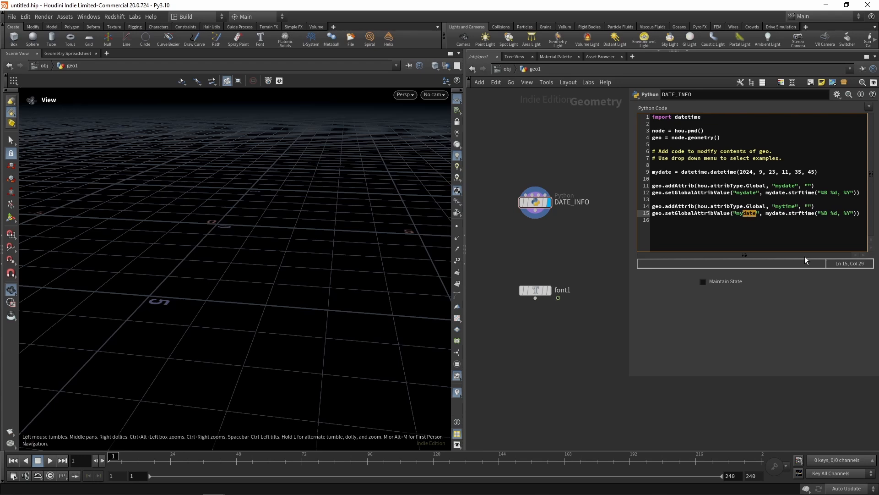
text(time)
- Change the strftime format on line 15 to "%H:%M:%S" and check the mytime attribute in the Geometry Spreadsheet
key(Right)
key(Right)
key(Right)
key(Right)
key(Right)
key(Right)
key(Right)
key(Right)
key(Right)
key(Right)
key(Right)
key(Right)
key(Right)
key(Right)
key(Right)
key(Right)
key(Right)
key(Right)
key(Right)
key(Right)
key(Left)
key(shift+Left)
key(shift+Left)
key(shift+Left)
key(shift+Left)
key(shift+Left)
key(shift+Left)
key(shift+Left)
key(shift+Left)
text(H:%M:%S)
click(75, 54)
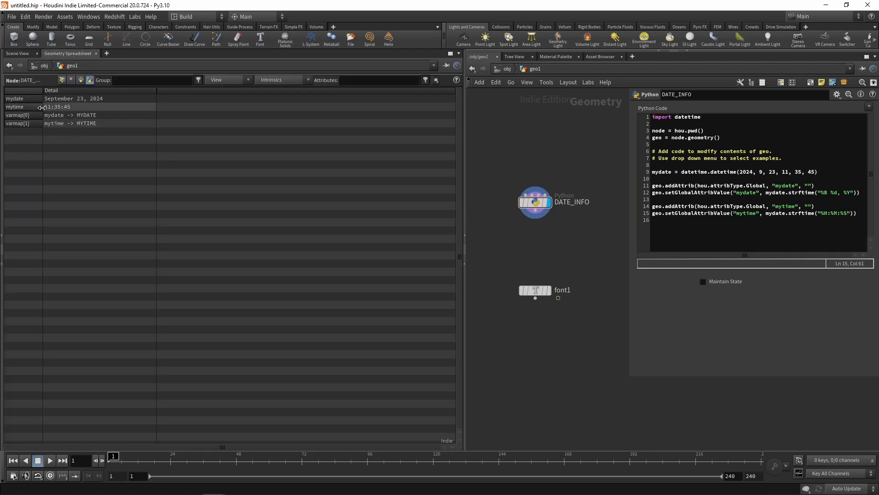
click(19, 54)
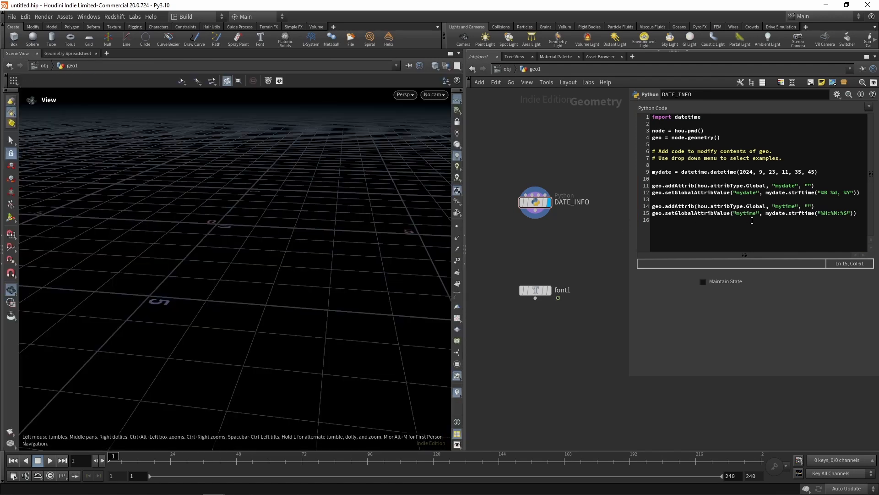
- Duplicate the two mytime attribute lines below a blank line, onto lines 17 and 18
drag(864, 212, 636, 207)
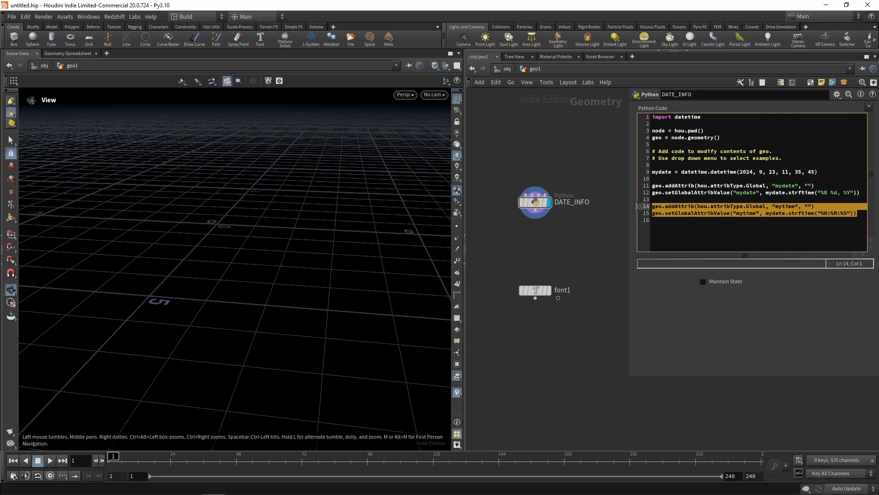
key(ctrl+c)
click(663, 232)
key(Return)
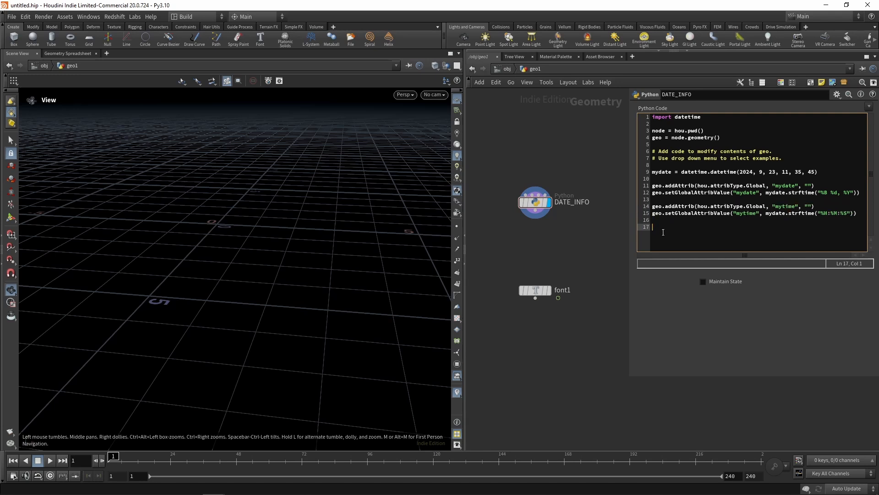
key(ctrl+v)
- Rename the attribute to "myday" in both the addAttrib and setGlobalAttribValue calls on lines 17 and 18
click(797, 225)
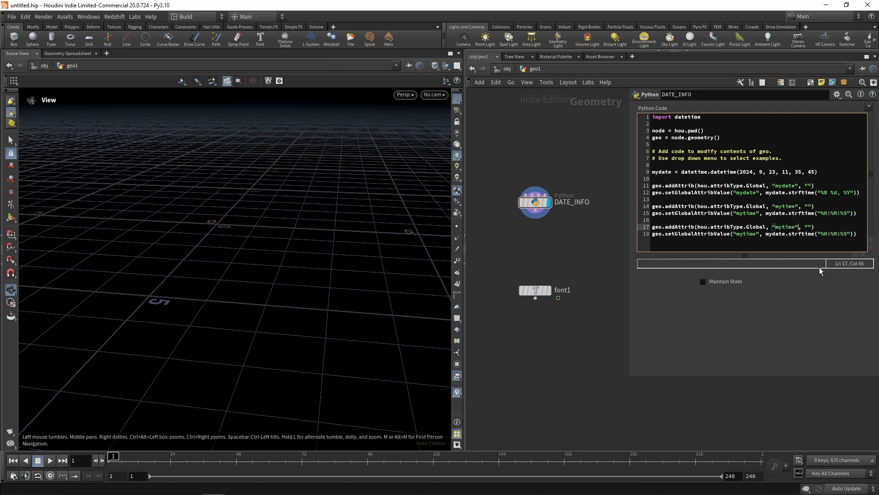
key(shift+Left)
key(shift+Left)
key(shift+Left)
key(shift+Left)
text(day)
key(Down)
key(Left)
key(Left)
key(Left)
key(Left)
key(Left)
key(Left)
key(Left)
key(Left)
key(Left)
key(shift+Left)
key(shift+Left)
key(shift+Left)
key(shift+Left)
text(day)
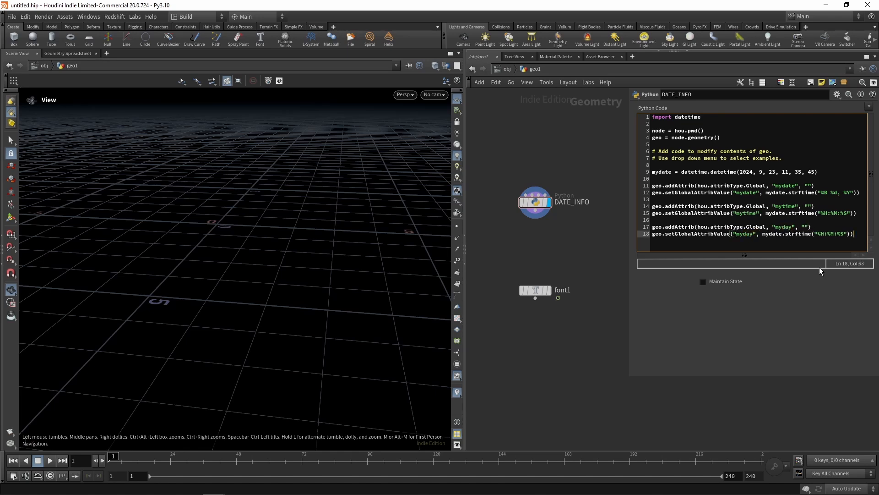
- Change the strftime format on line 18 to "%A" and check the myday attribute in the Geometry Spreadsheet
key(Right)
key(Right)
key(Right)
key(Right)
key(Right)
key(Right)
key(Right)
key(Right)
key(Right)
key(Right)
key(Right)
key(Right)
key(Right)
key(Right)
key(Right)
key(Right)
key(Right)
key(Right)
key(Right)
key(Right)
key(BackSpace)
key(BackSpace)
key(BackSpace)
key(BackSpace)
key(BackSpace)
key(BackSpace)
key(BackSpace)
key(BackSpace)
text(%A)
click(560, 244)
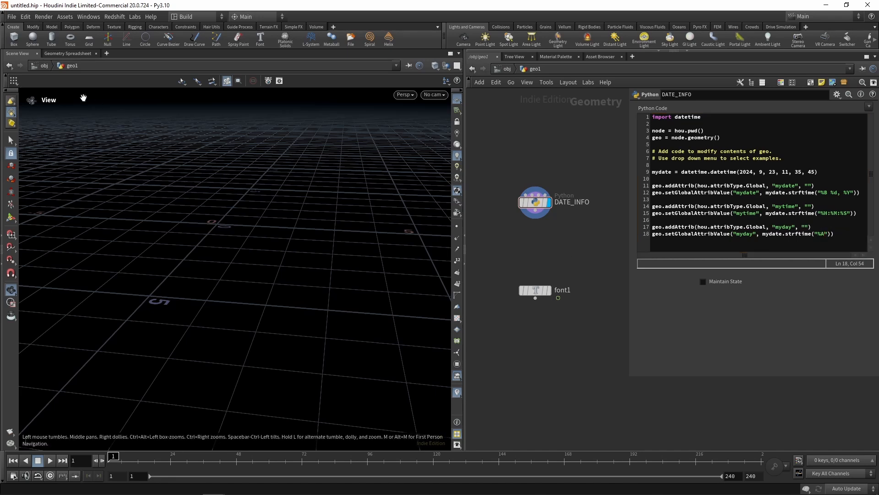
click(72, 54)
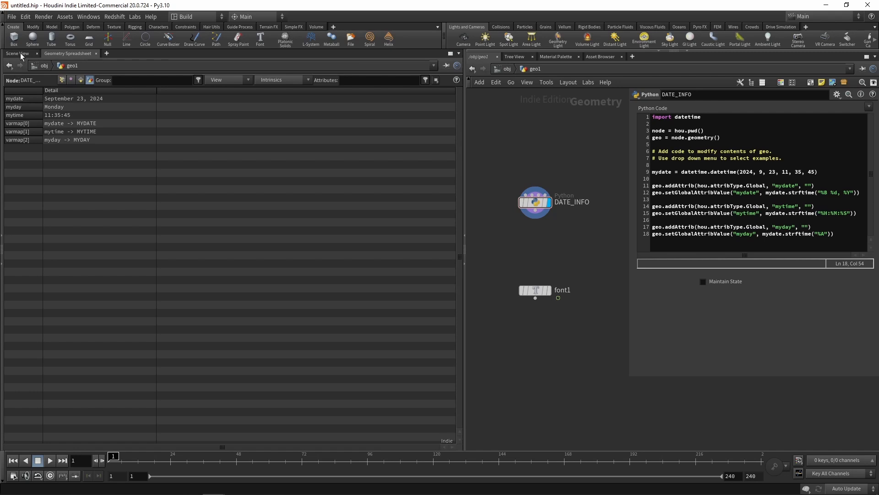
click(18, 53)
- Display the font1 node and replace its text with the expression `details("../DATE_INFO", "myday")`
click(527, 287)
click(550, 290)
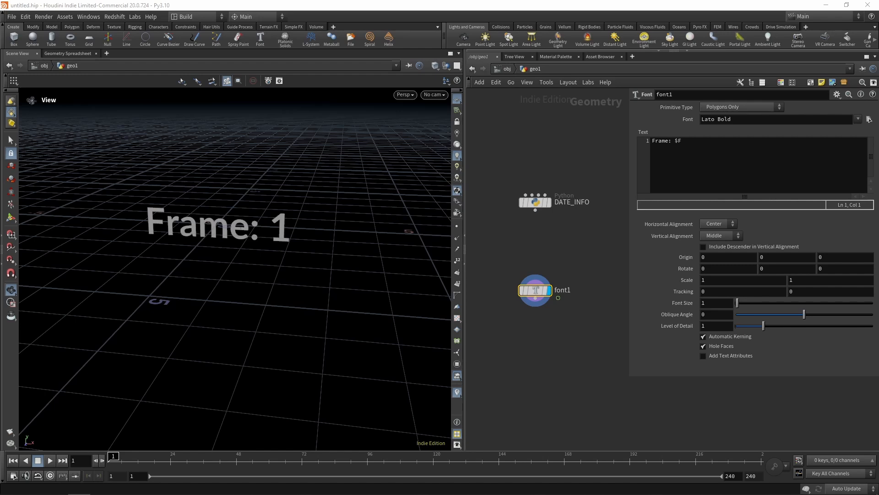
drag(688, 141, 647, 142)
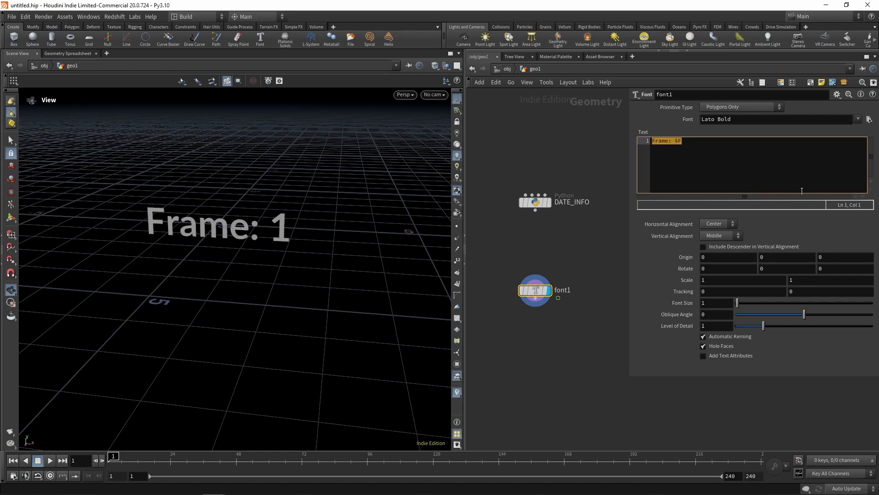
text(``)
text(details)
text(())
text("")
text(, "")
text(../)
text(DATE_IN)
text(FO)
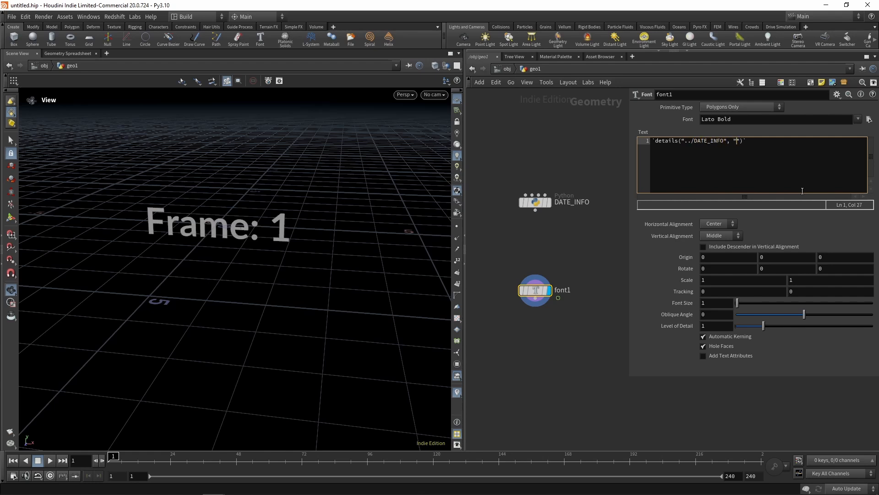
text(", "myday)
click(567, 252)
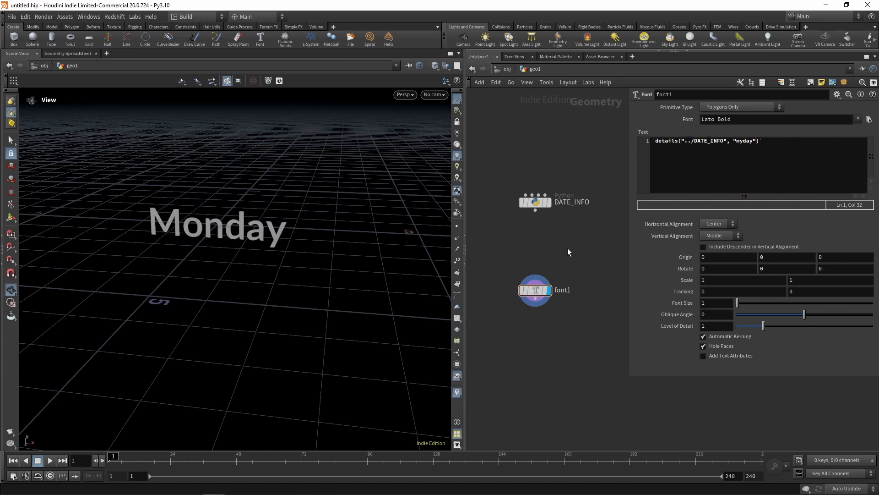
- Duplicate the details expression in the font1 text onto lines 2 and 3
drag(848, 142, 558, 147)
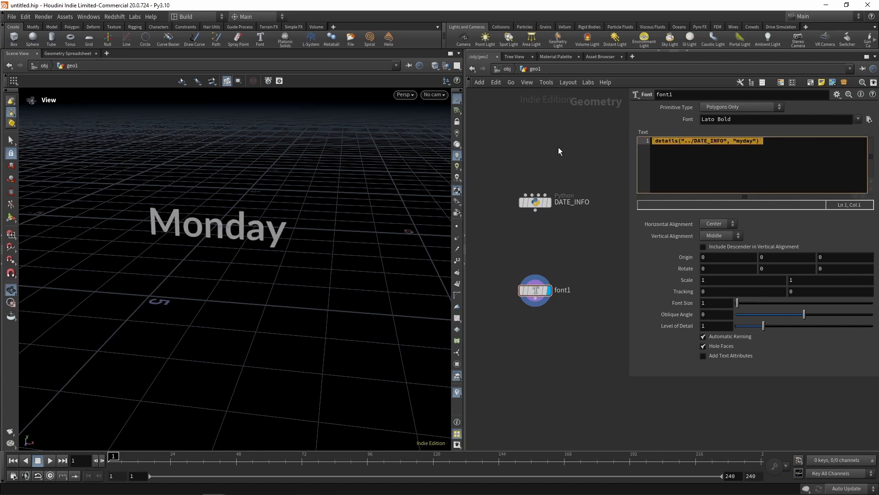
key(ctrl+c)
key(Right)
key(Return)
key(ctrl+v)
key(Return)
key(ctrl+v)
- Change the attribute name in the font1 text to "mydate" on line 2 and "mytime" on line 3
key(Up)
key(Left)
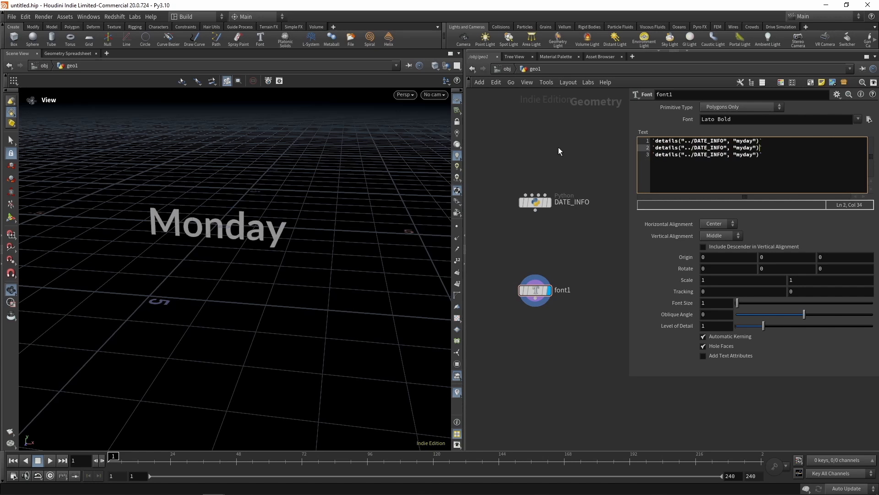
key(shift+Right)
text(te)
key(Down)
key(Left)
key(shift+Left)
key(shift+Left)
key(shift+Left)
text(time)
click(557, 398)
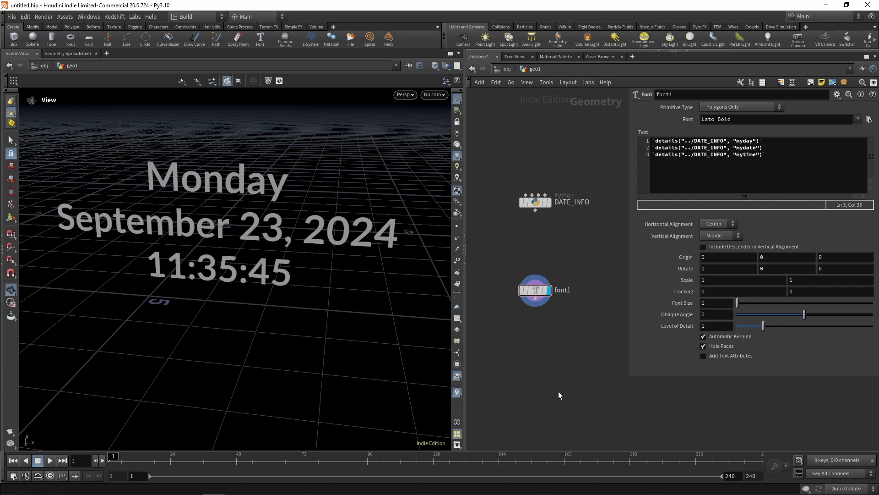
- Set the font1 text's horizontal alignment to Left and frame the whole text in the viewport
click(718, 224)
click(719, 233)
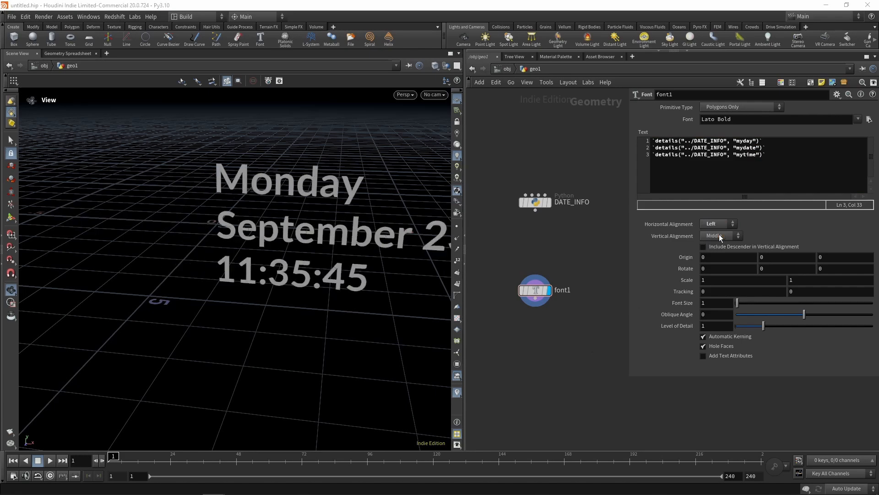
drag(284, 202, 119, 216)
middle_drag(119, 216, 102, 212)
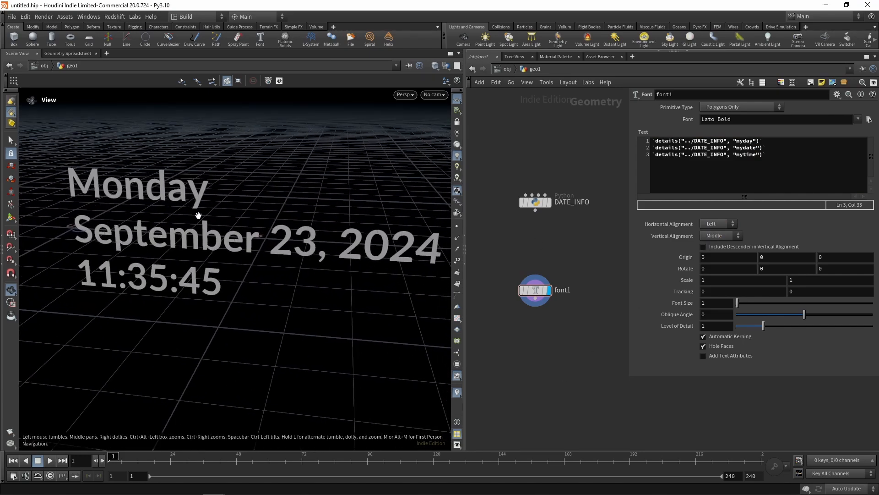
right_drag(198, 215, 163, 249)
drag(223, 246, 221, 234)
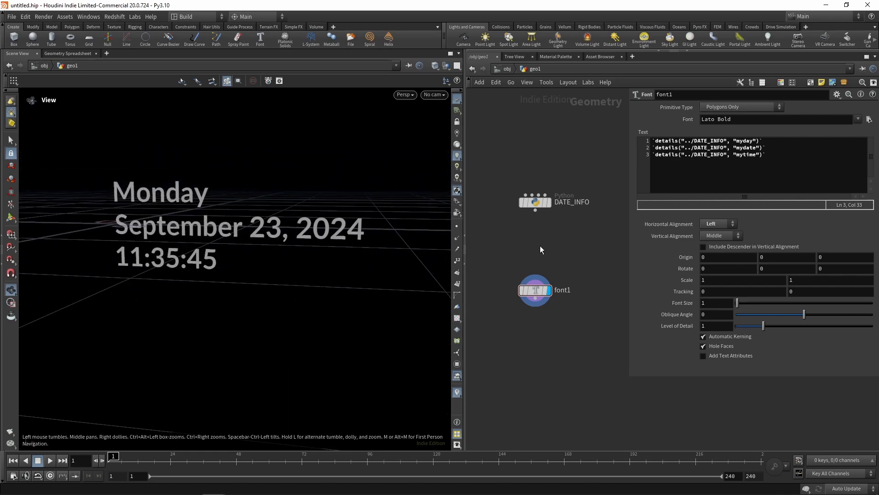
- Add the line `frame = hou.frame()` below the mydate definition in the DATE_INFO node's Python code
drag(563, 165, 512, 233)
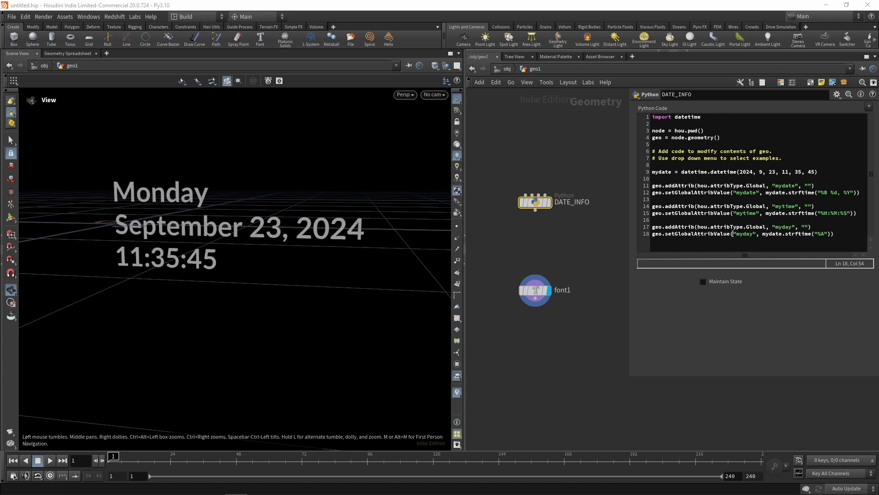
click(665, 180)
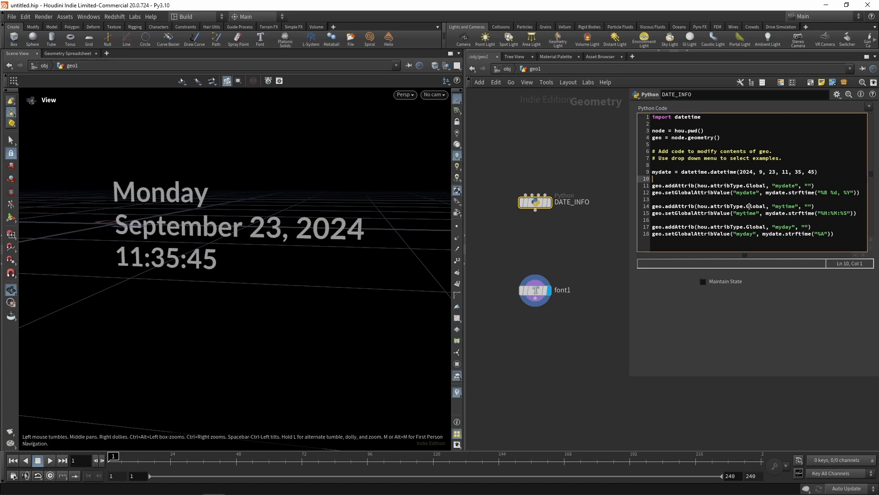
key(Return)
key(Return)
key(Up)
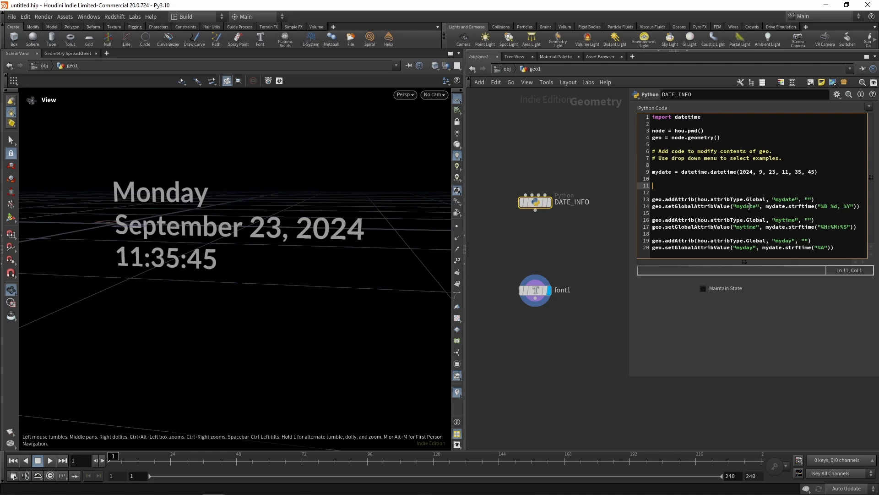
text(frame = hou.frame())
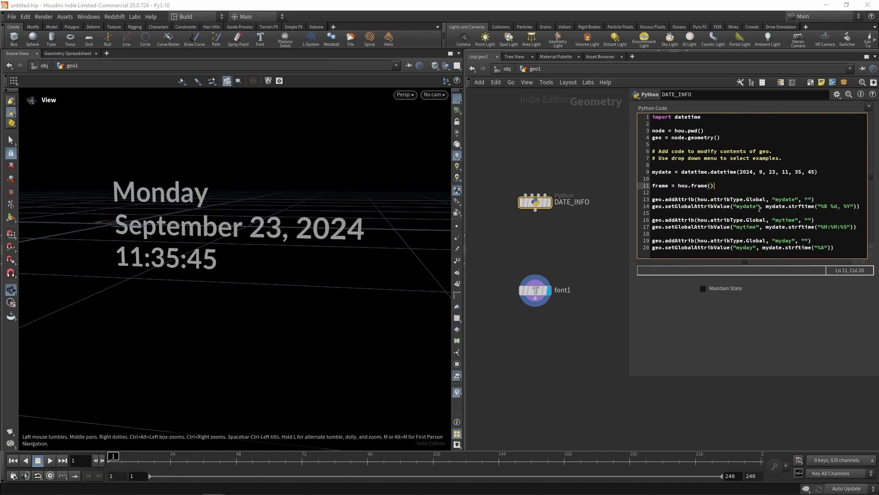
click(695, 192)
click(598, 256)
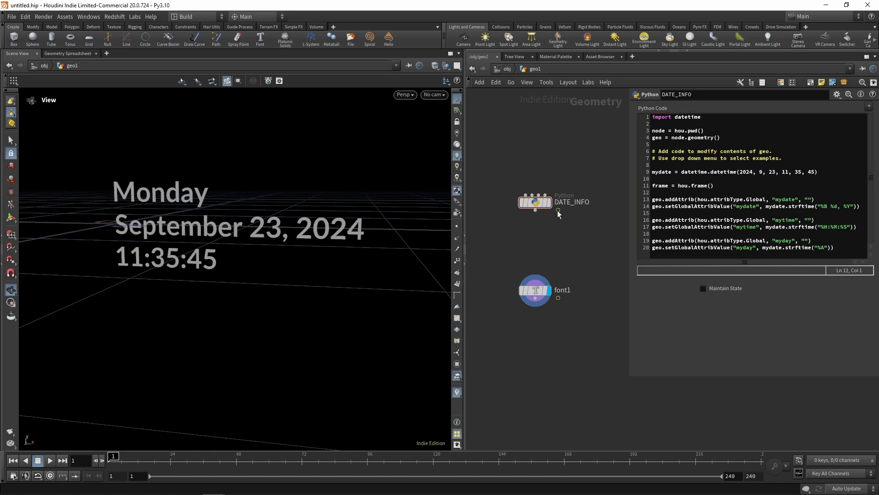
mouse_move(557, 211)
- Start the assignment of a variable named `value` on a new line below the frame variable
click(726, 187)
key(Return)
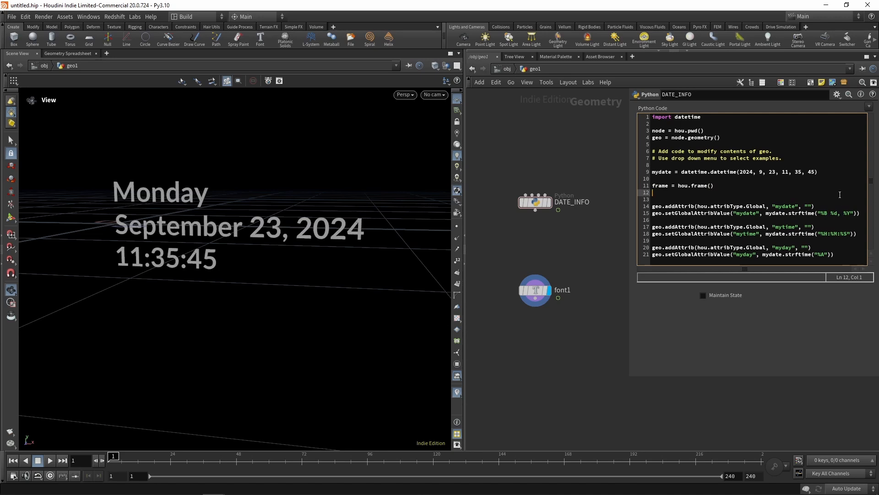
text(value = fre)
- Add `import math` below the datetime import in the DATE_INFO code
click(719, 119)
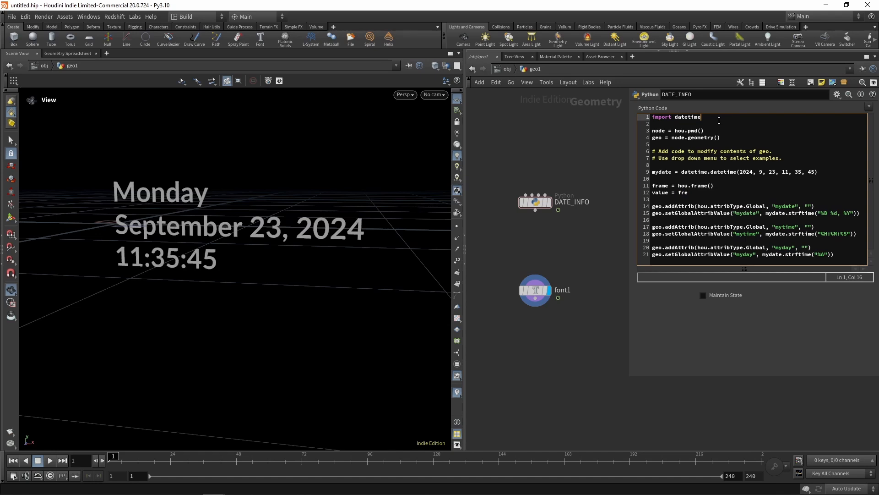
key(Return)
text(uimpor)
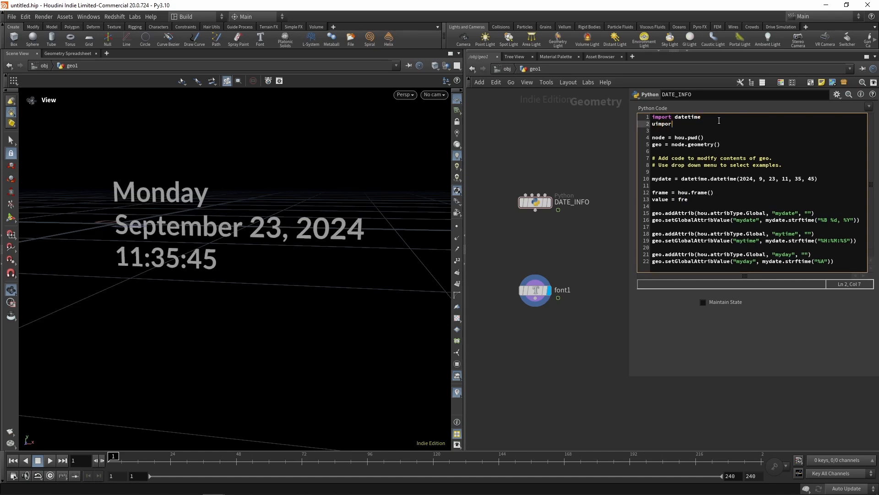
key(Left)
key(Left)
key(Left)
key(Left)
key(Left)
key(Left)
key(Left)
key(Left)
key(BackSpace)
text(m)
key(Down)
key(BackSpace)
key(Return)
key(BackSpace)
text(math)
- Complete the value assignment as `value = math.floor(frame / 10.0)`
key(Down)
key(Down)
key(Down)
key(Down)
key(Down)
key(Down)
key(Down)
key(Down)
key(Down)
key(Down)
key(Down)
key(BackSpace)
key(BackSpace)
key(BackSpace)
text(math.gloor)
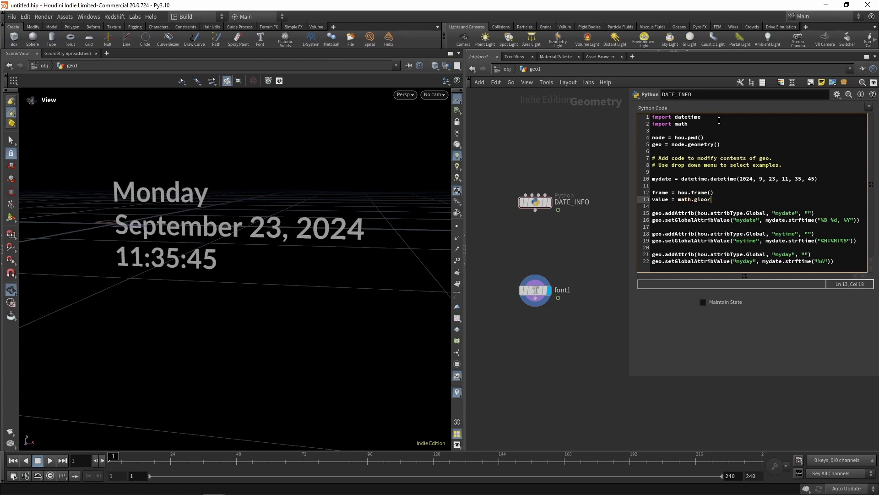
key(BackSpace)
key(BackSpace)
key(BackSpace)
key(BackSpace)
text(floor(frame)
text(10.0))
- Add the line `mydate += datetime.timedelta(value)` below the value assignment and apply the code
key(Return)
text(m)
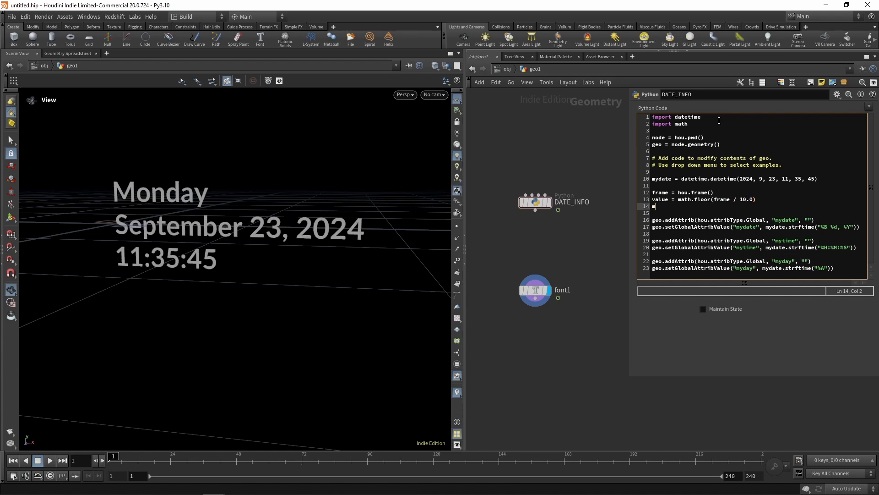
text(ydate += datetime)
text(.timedelta)
text((value)
key(Down)
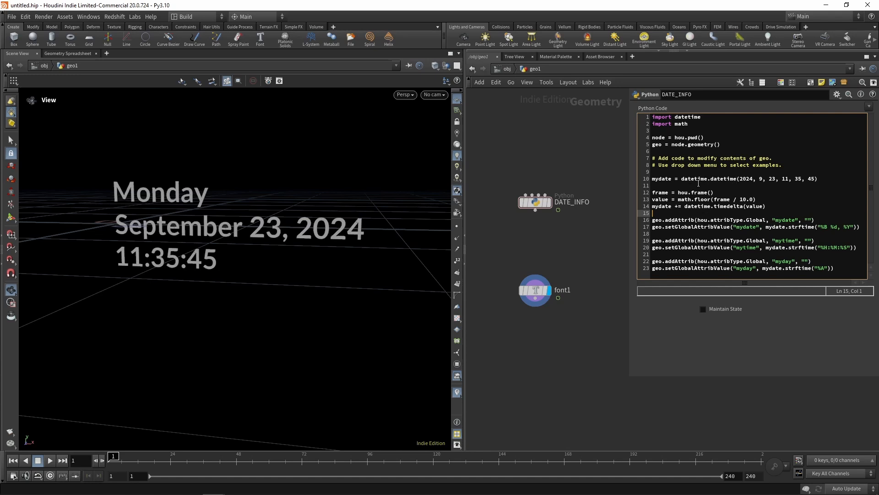
click(544, 368)
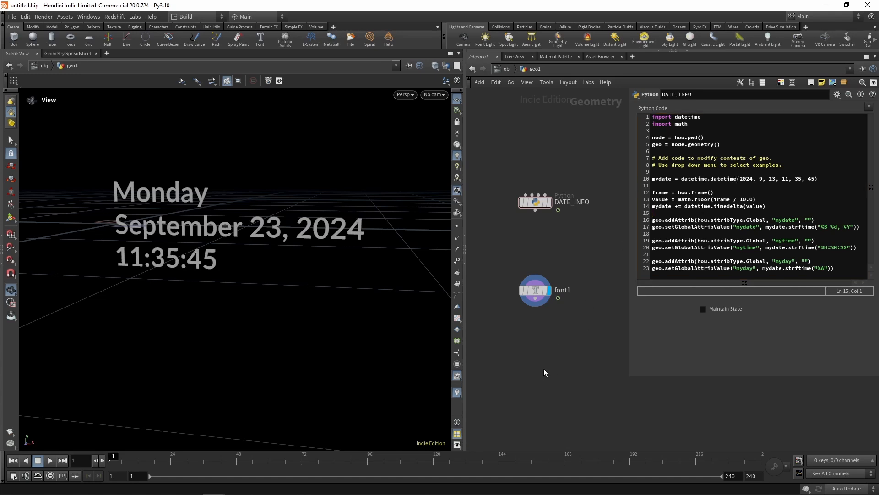
- Enable real-time playback and play the timeline to check the changing date, ending back at the first frame
click(50, 478)
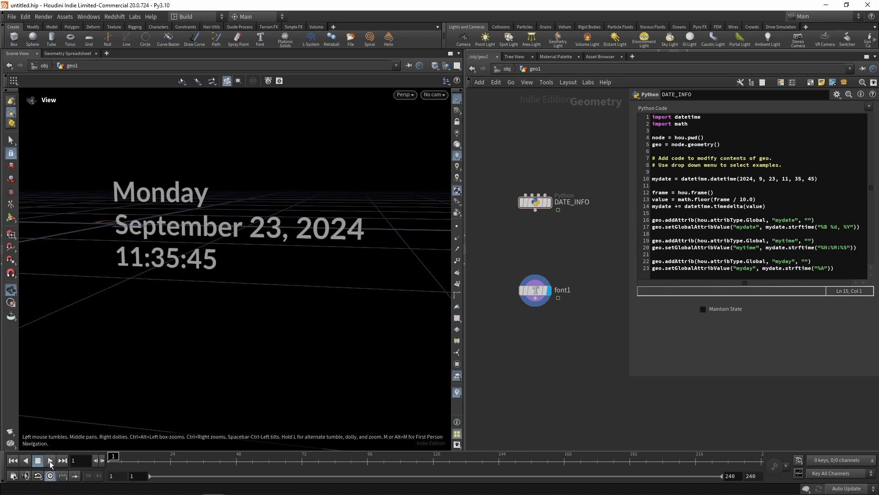
click(49, 461)
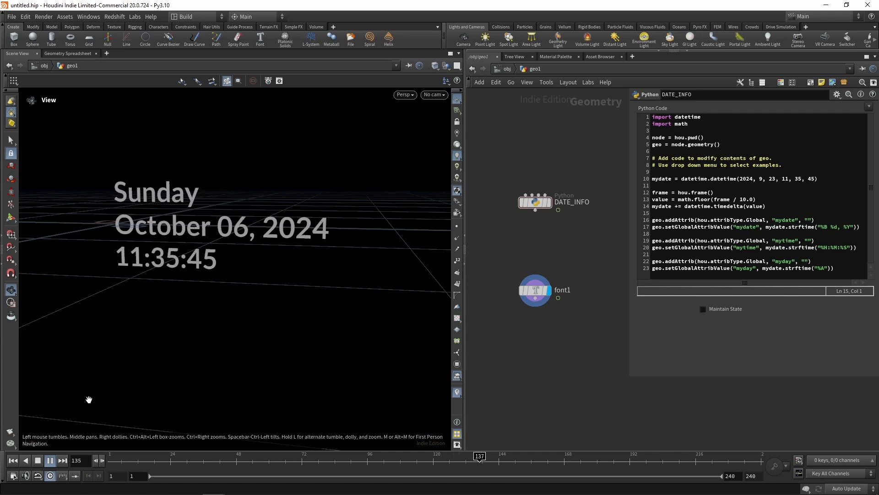
click(39, 463)
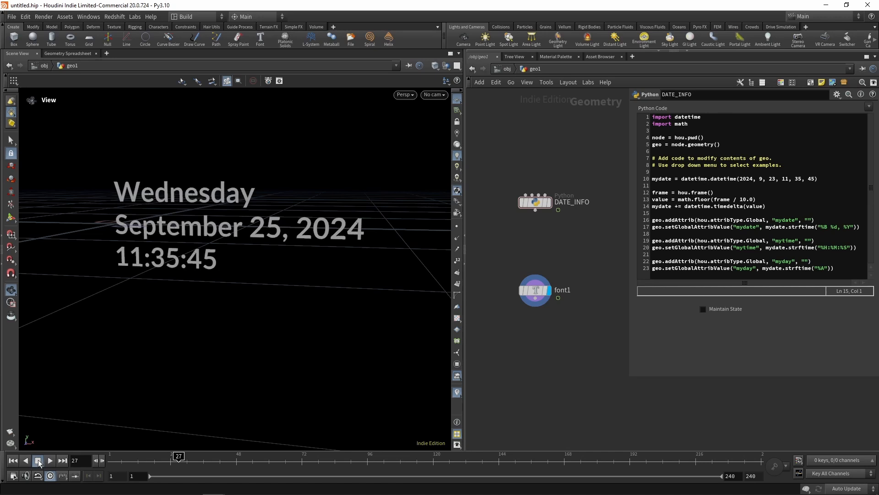
click(13, 460)
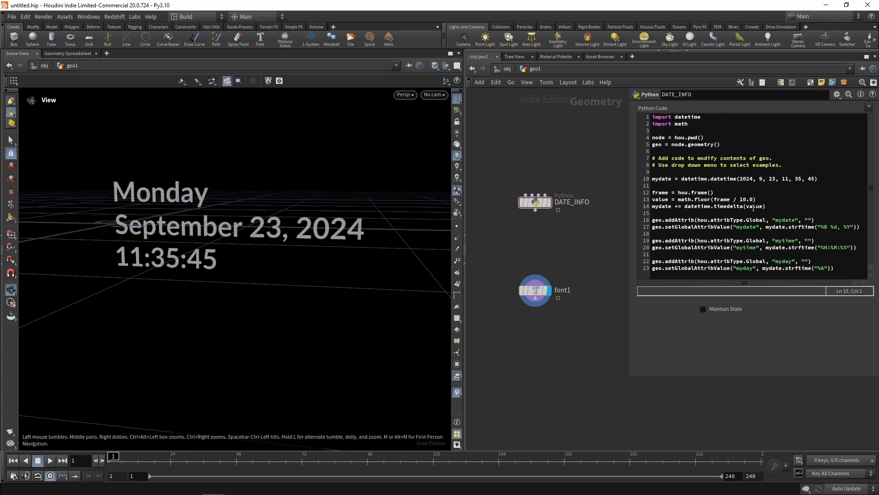
- Delete the `frame` and `value` assignment lines from the DATE_INFO code
drag(783, 206, 605, 194)
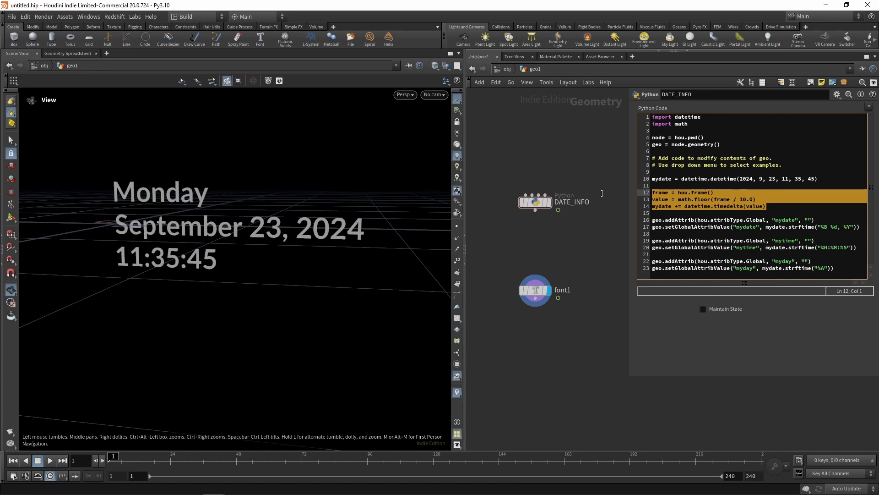
click(688, 199)
drag(766, 203, 622, 195)
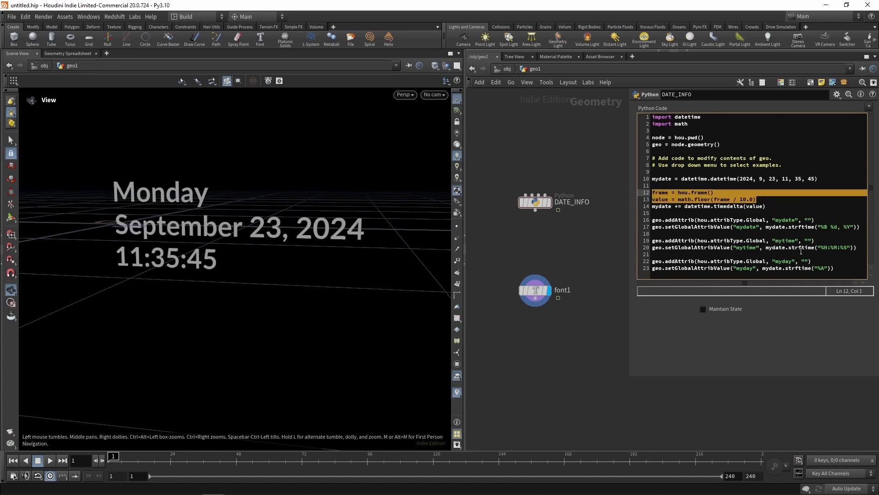
key(Delete)
key(Delete)
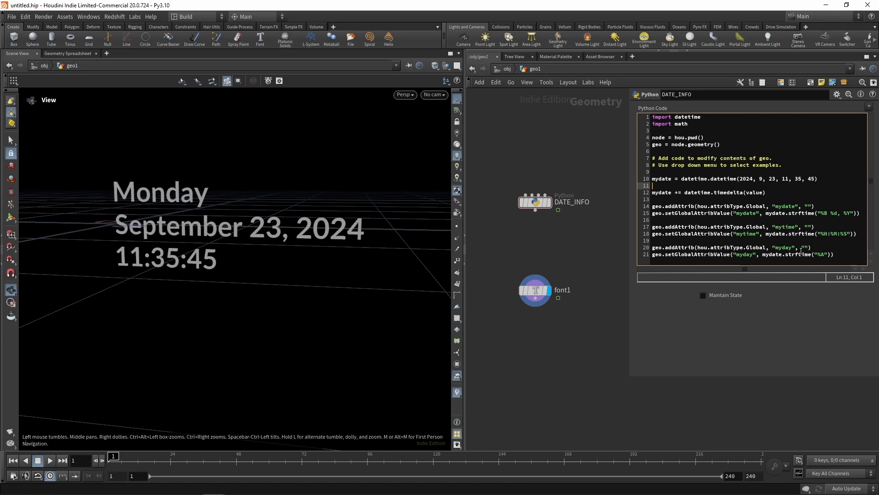
- Replace the timedelta argument with `0, hou.time()` and remove the blank line above the mydate increment
key(End)
key(shift+Left)
key(shift+Left)
key(shift+Left)
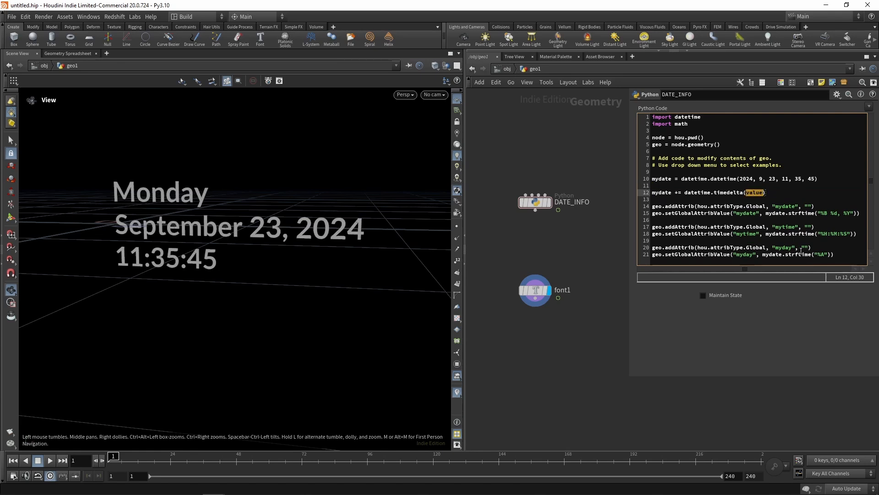
text(0, hou.time())
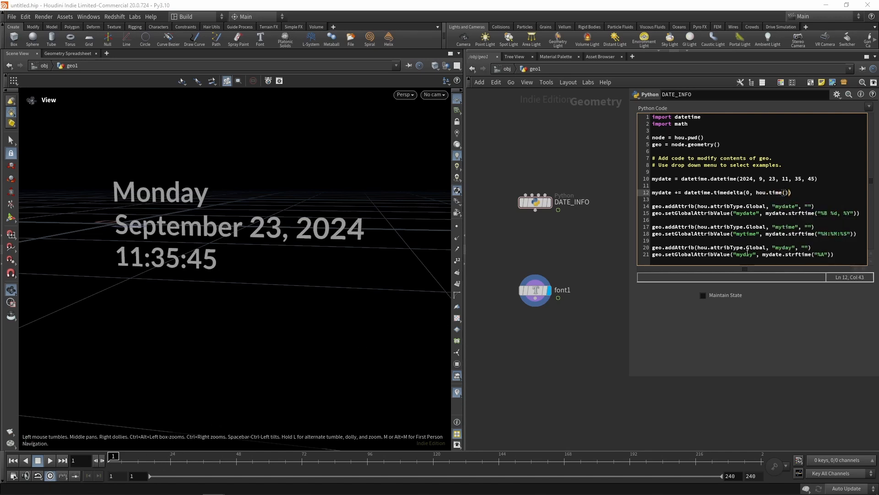
click(684, 186)
key(BackSpace)
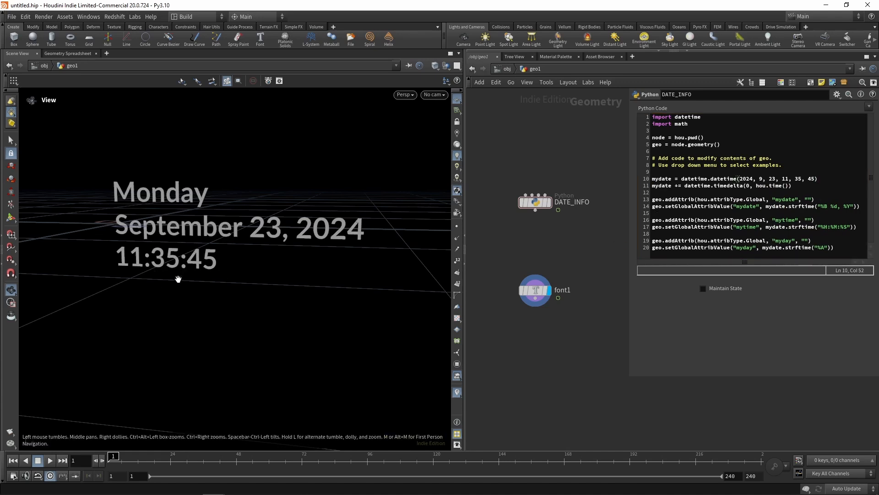
- Play the timeline to check the advancing seconds, ending back at the first frame
click(50, 461)
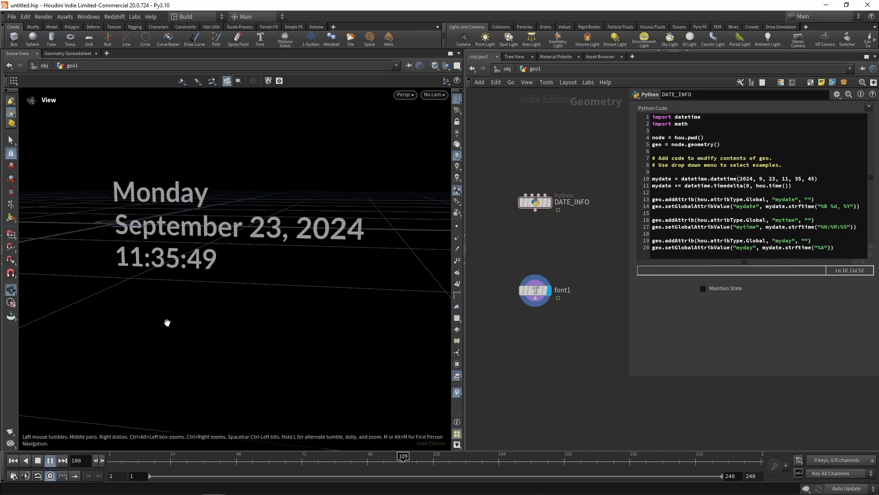
click(38, 461)
click(13, 461)
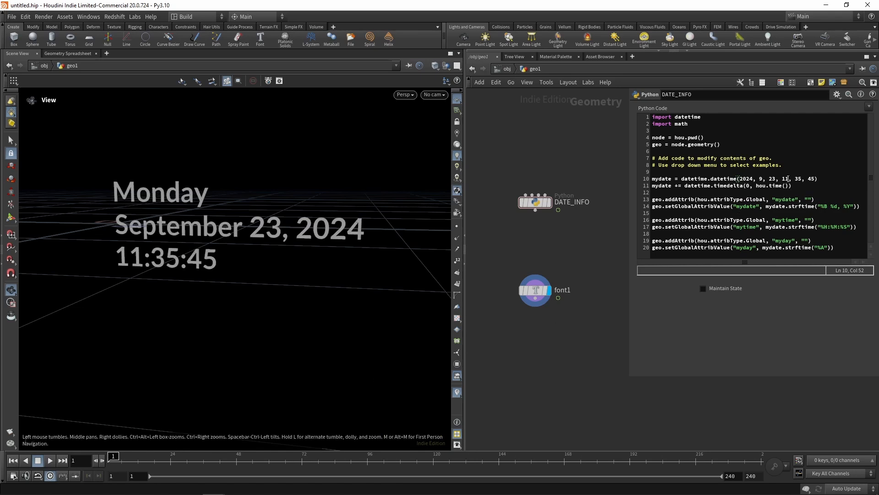
- Change the mydate start values to `2024, 12, 31, 23, 59, 55` and play the timeline to check the rollover
double_click(761, 179)
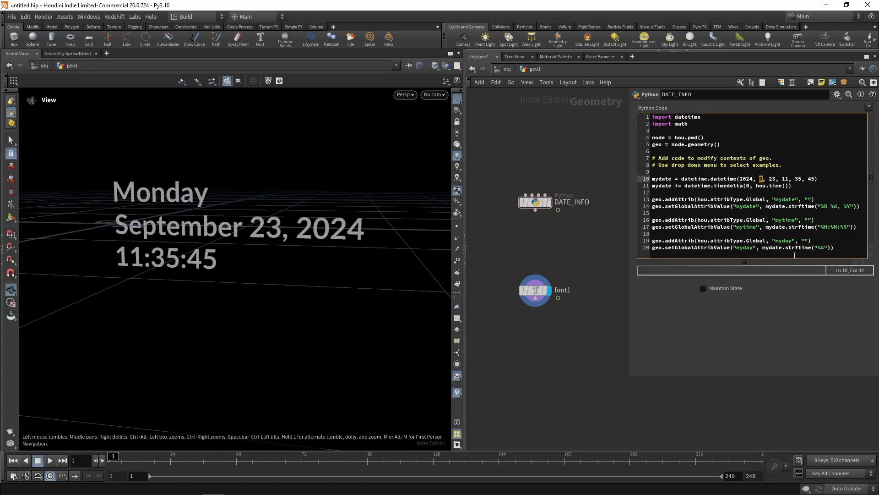
text(12, 31)
key(shift+Right)
text(23)
key(shift+Right)
key(shift+Right)
text(59)
key(Right)
key(Right)
key(shift+Right)
text(55)
click(50, 461)
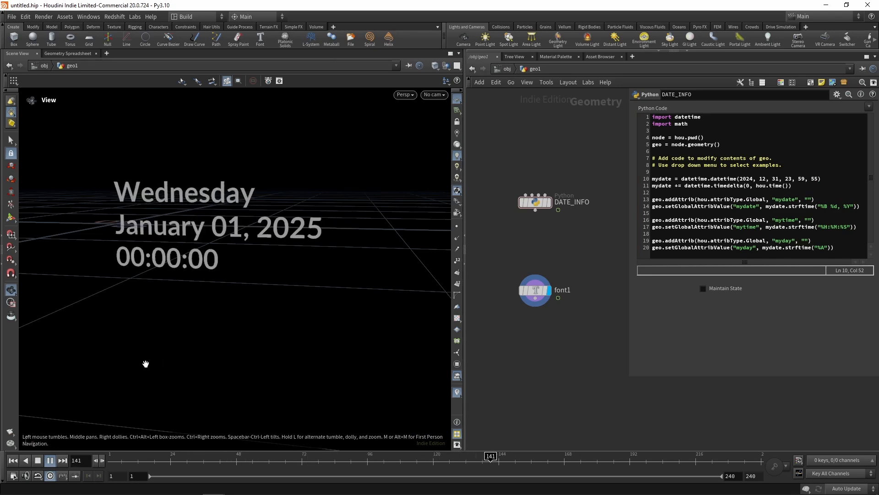
click(39, 461)
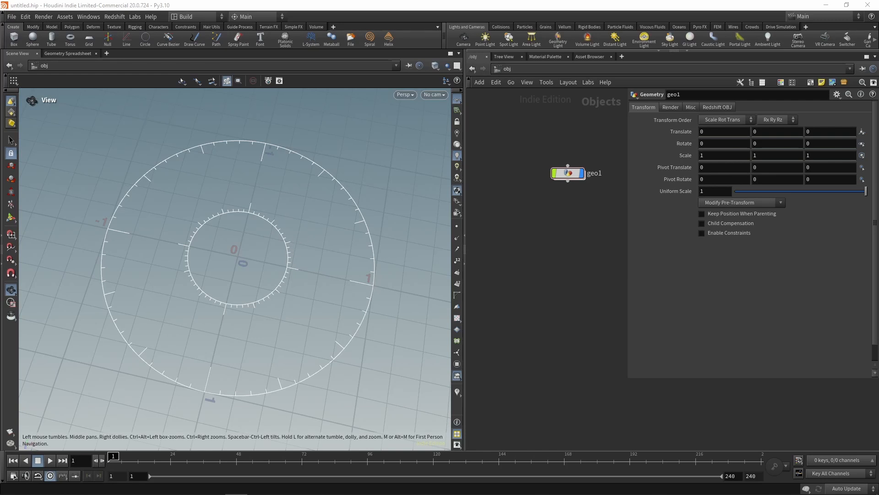
- Show the scene in the top view, add a second Geometry object below geo1 and go inside it
key(space+2)
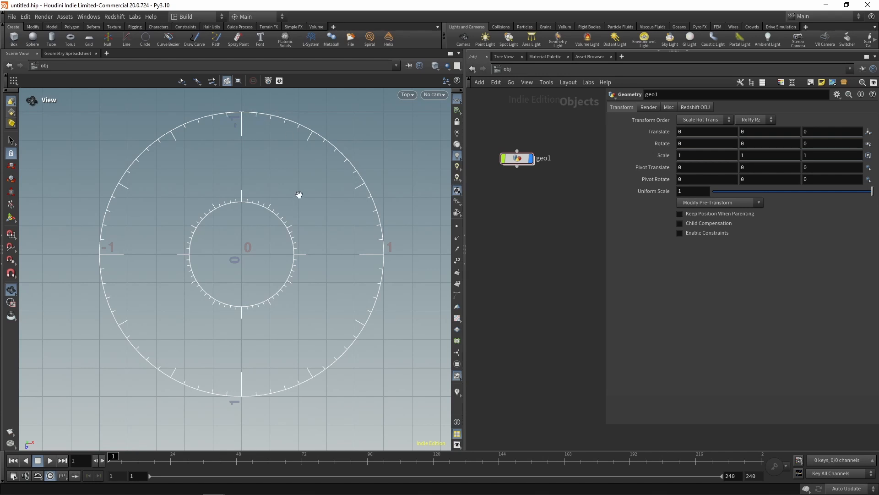
drag(569, 247, 583, 258)
key(Tab)
text(geo)
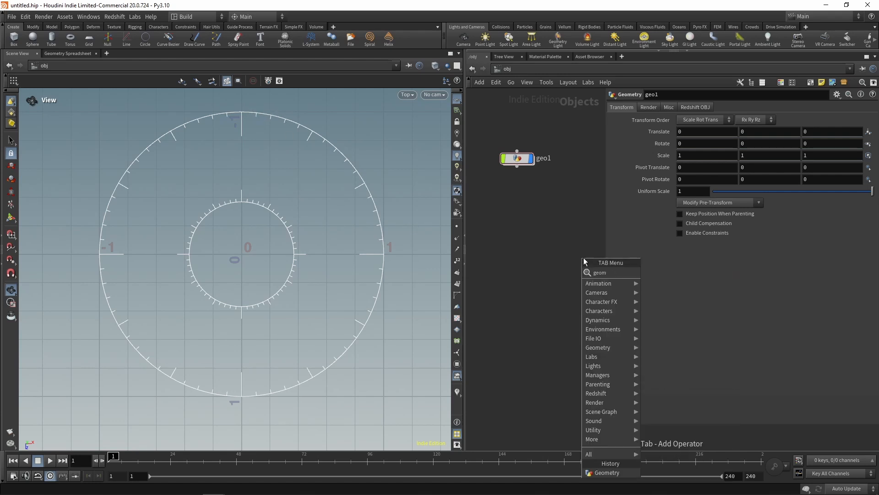
key(Return)
click(524, 222)
click(515, 208)
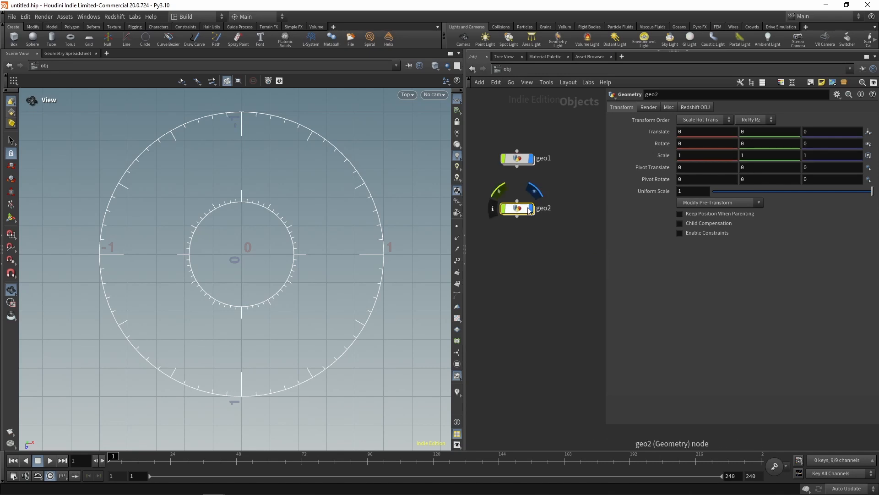
double_click(521, 207)
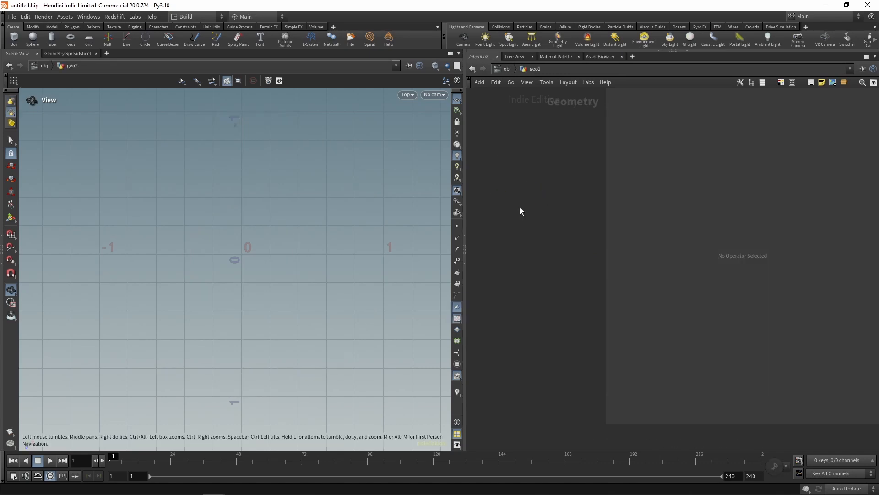
- Add a polygon Circle node inside geo2 and set its orientation to ZX Plane
key(Tab)
text(circ)
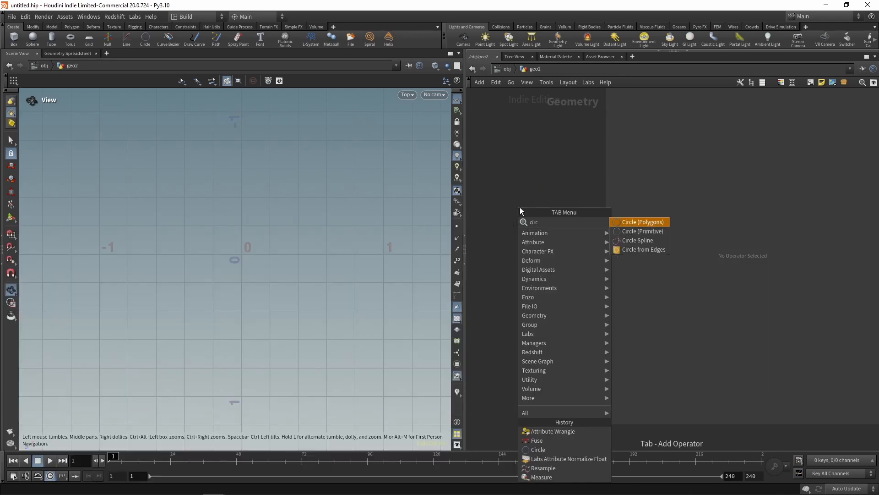
click(647, 222)
click(529, 175)
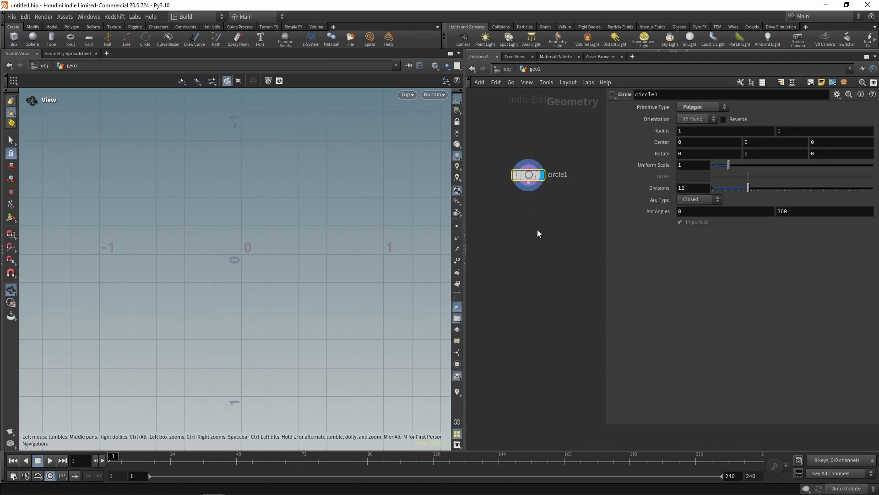
click(695, 120)
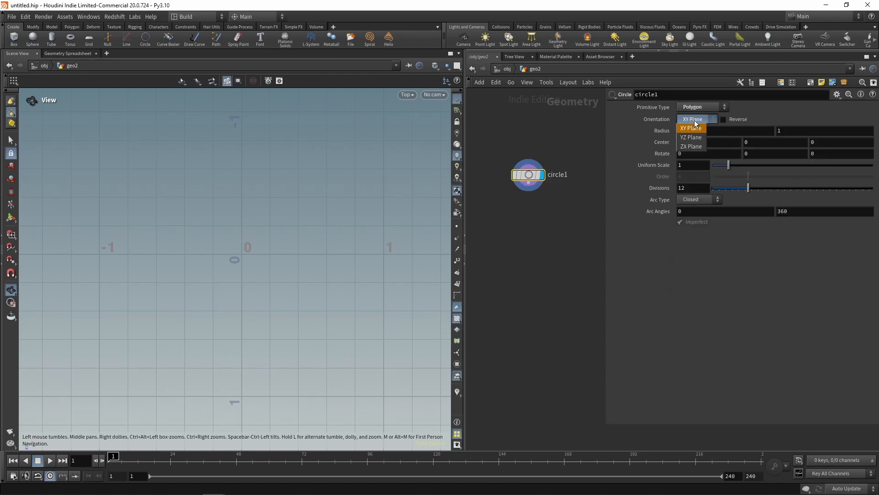
click(699, 147)
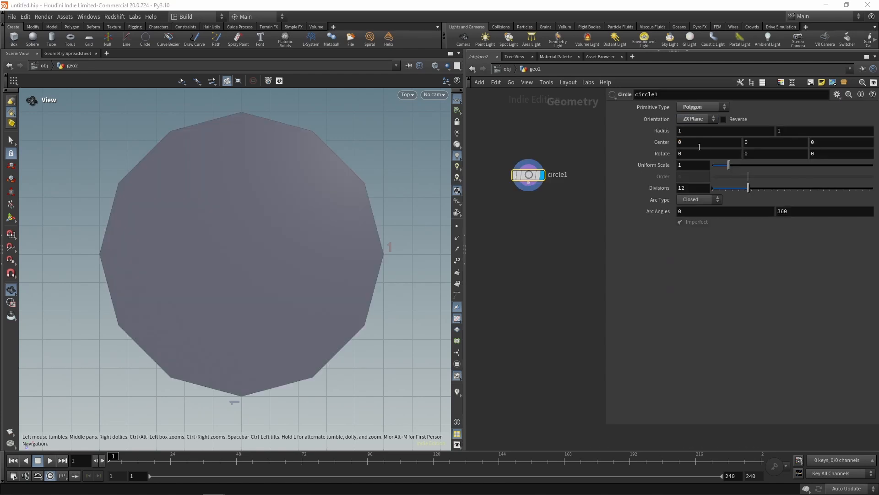
- Set the circle's divisions to 60 and its arc type to Open Arc
double_click(689, 193)
text(60)
key(Return)
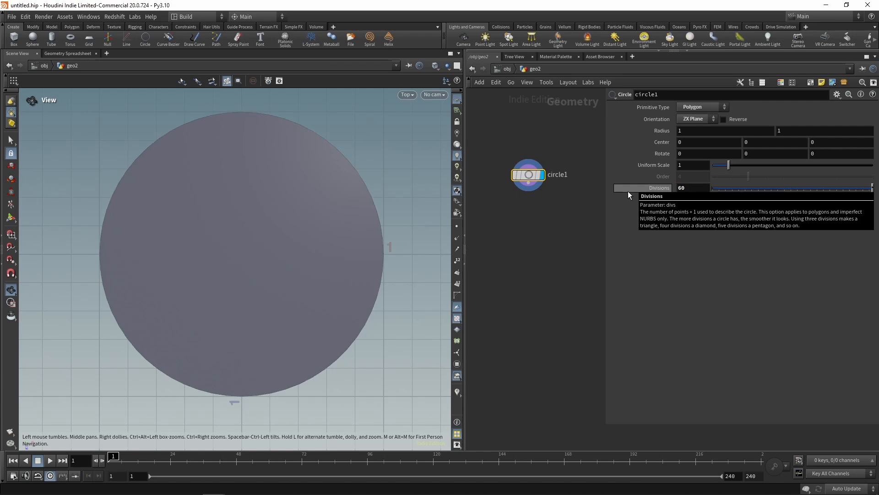
click(694, 200)
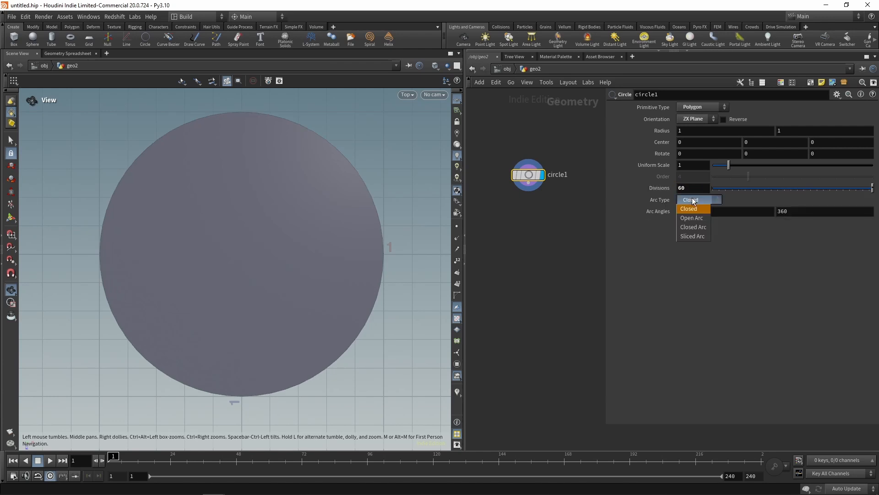
click(704, 219)
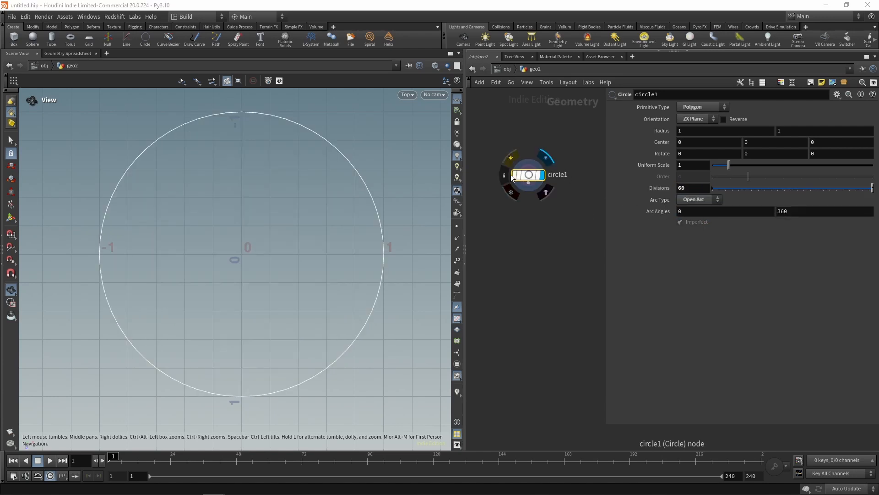
- Add a Fuse node below circle1, inspecting the node information of the circle and of the fuse
click(502, 174)
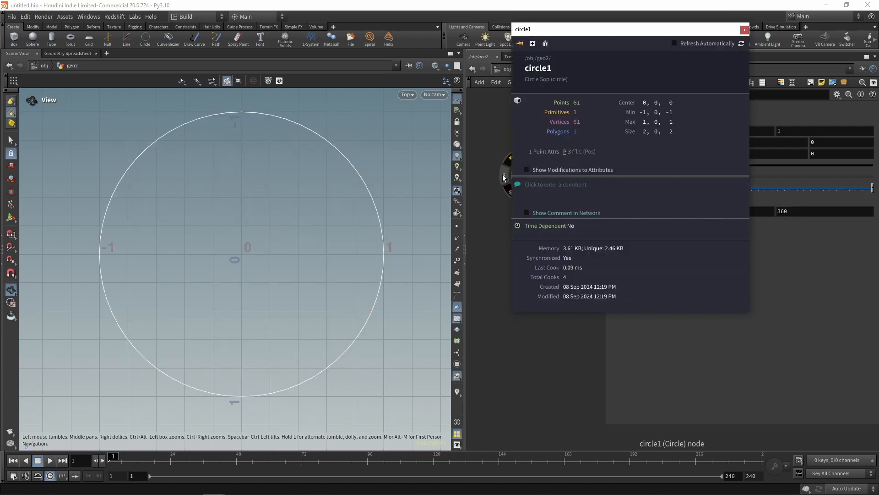
click(745, 29)
key(Tab)
text(fu)
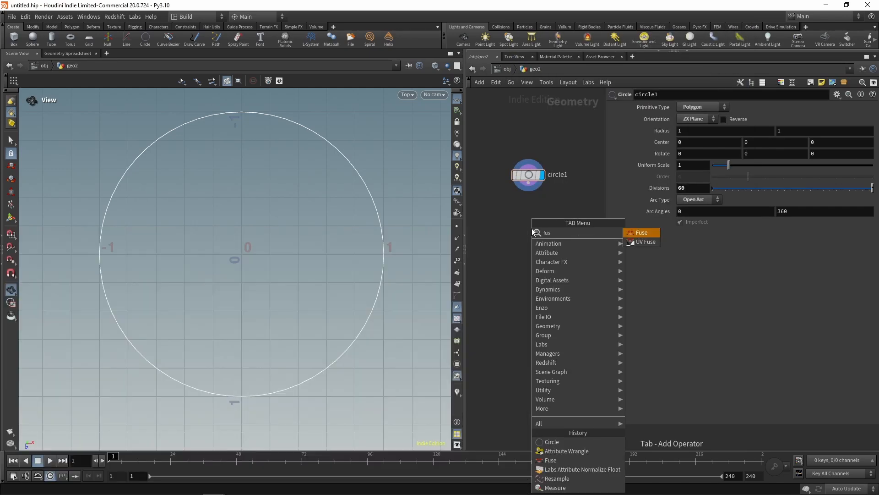
key(Return)
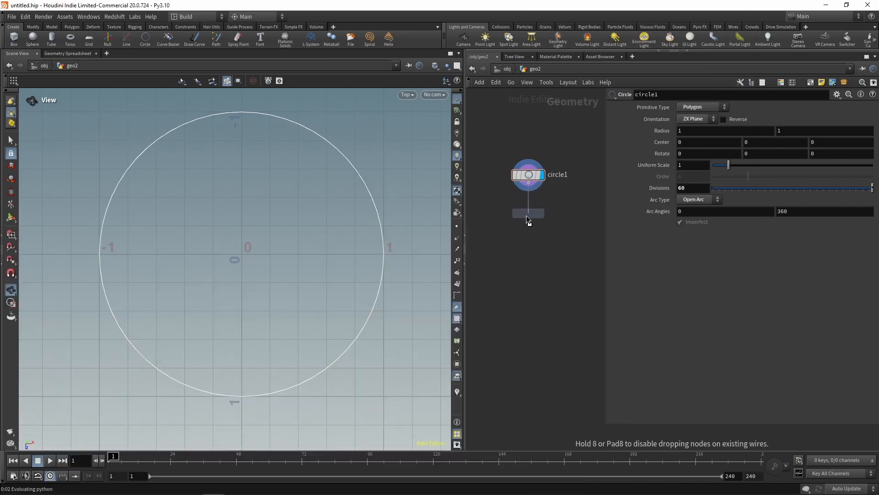
click(530, 221)
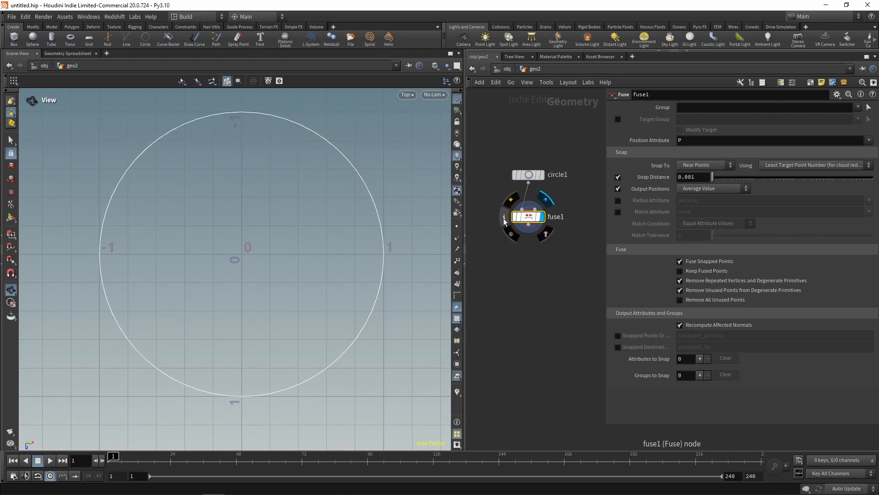
click(503, 218)
click(745, 73)
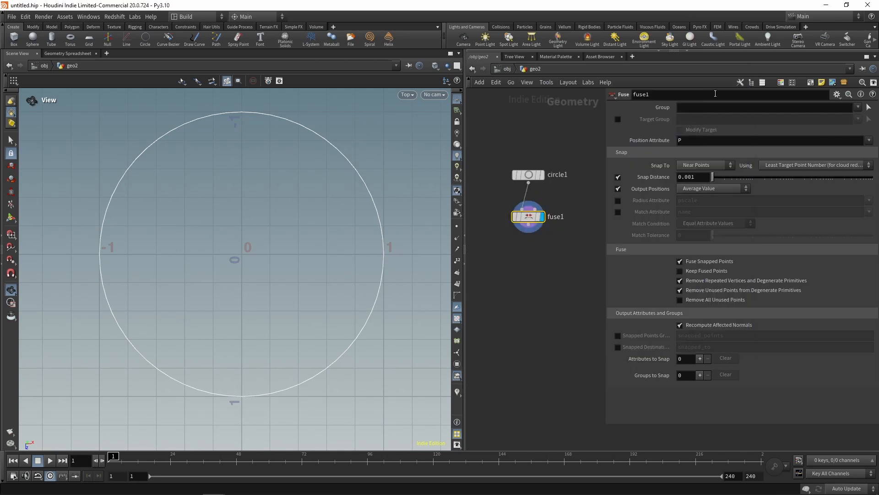
- Display points and point numbers in the viewport and set circle1's Y rotation to 90
click(457, 226)
click(457, 261)
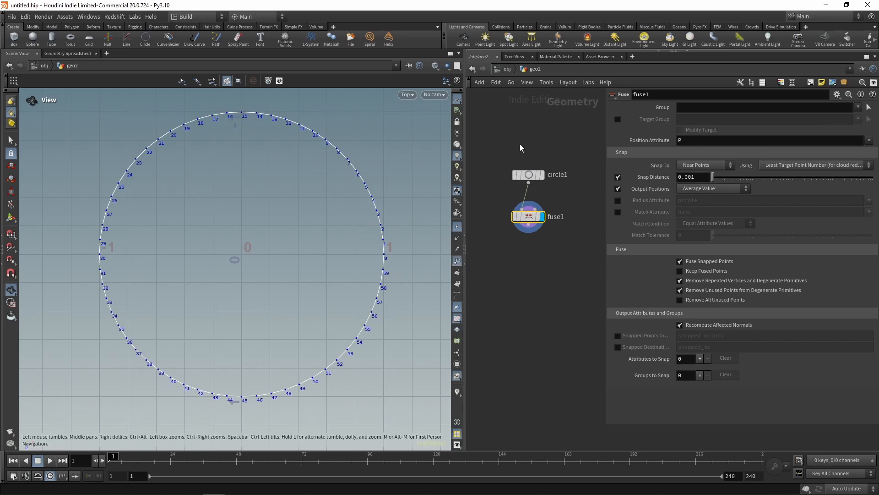
click(533, 176)
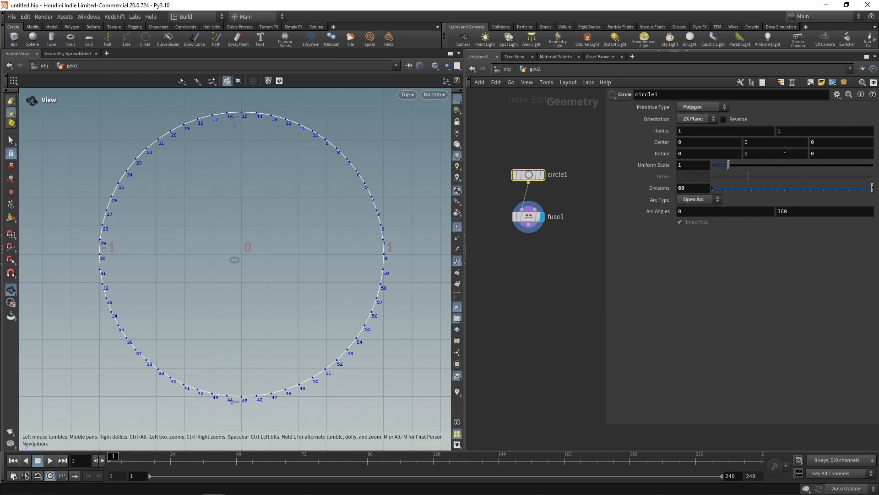
middle_drag(770, 152, 808, 132)
drag(753, 155, 667, 154)
text(90)
key(Tab)
- Change the network wiring style to rounded and add an Attribute Wrangle below fuse1
click(541, 266)
key(shift+s)
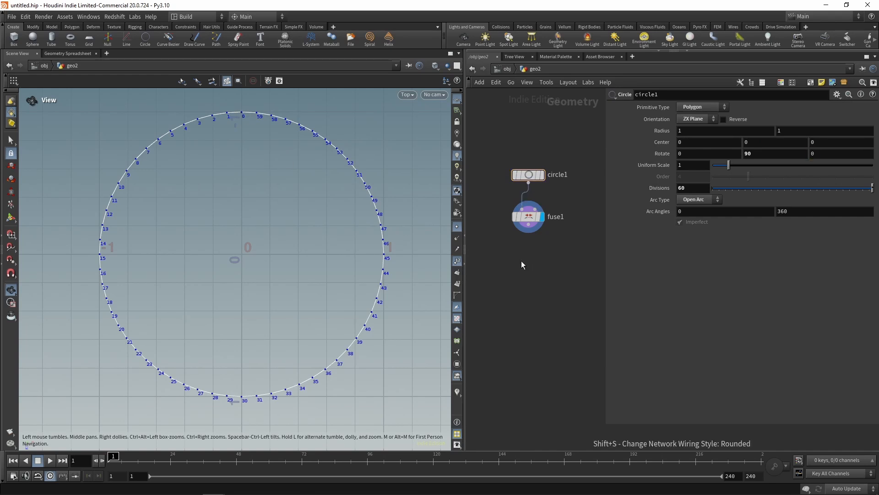
key(Tab)
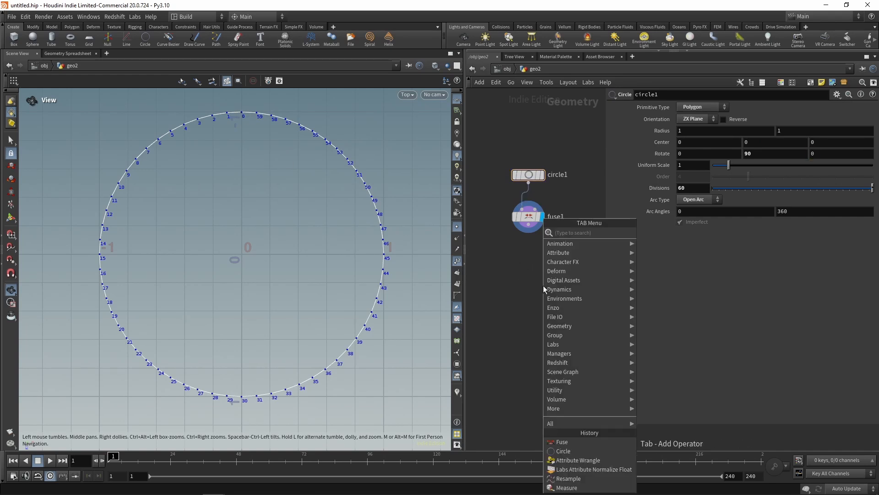
text(wra)
click(669, 232)
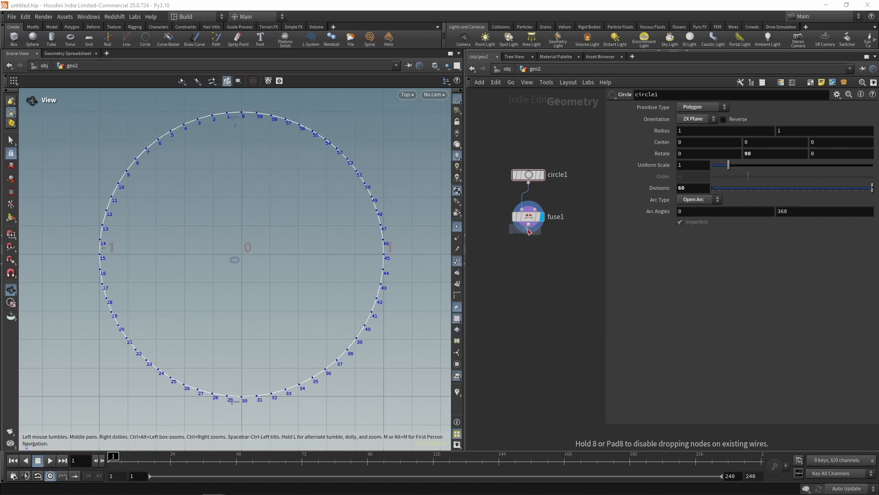
click(533, 268)
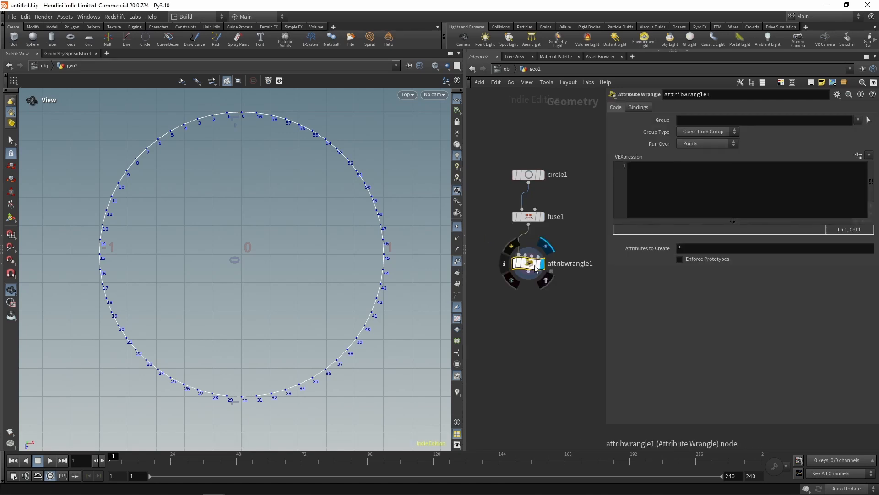
- Write `float short_len = chf("short_len");` as the first line of the wrangle's VEXpression
click(659, 201)
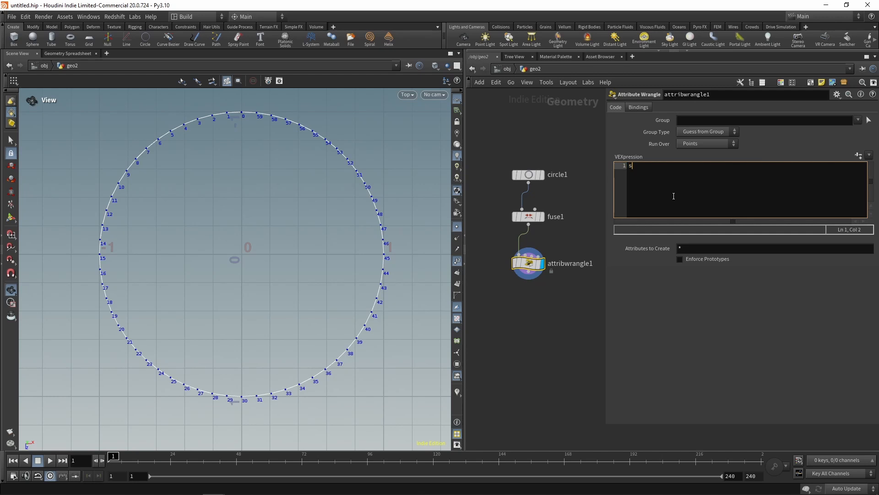
text(hort_l)
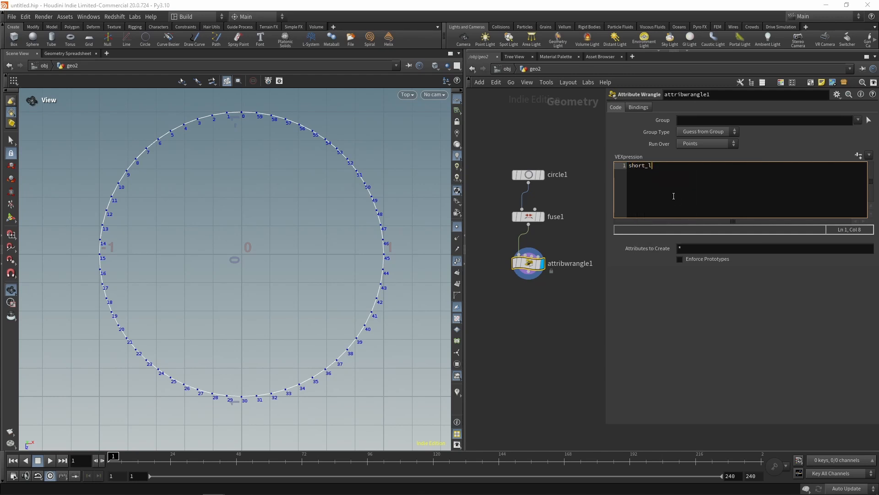
text(en)
key(Home)
text(float)
key(End)
text(= chf)
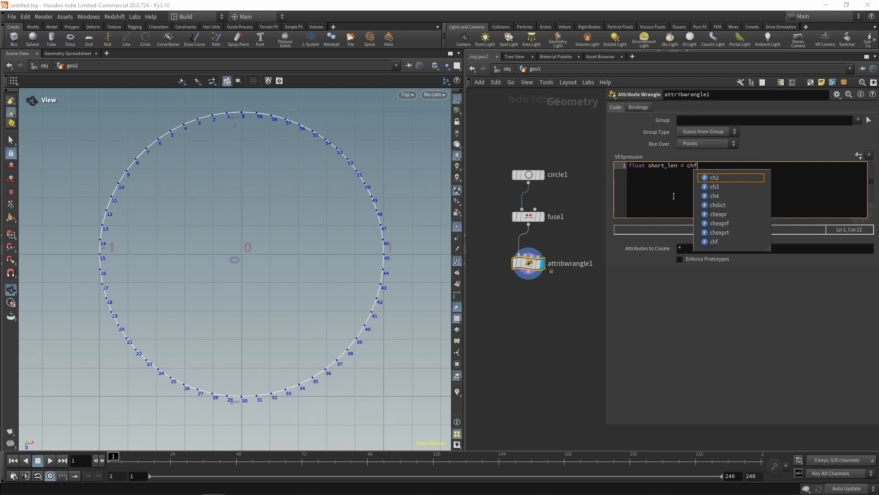
text(("short)
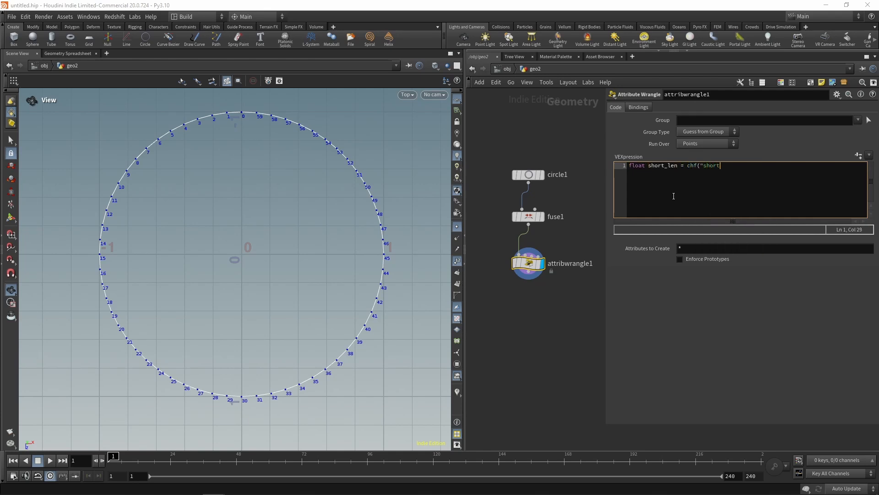
text(_len"))
- Duplicate the short_len declaration onto the second and third lines of the code
key(shift+Home)
key(ctrl+c)
key(End)
key(Return)
key(ctrl+v)
key(Return)
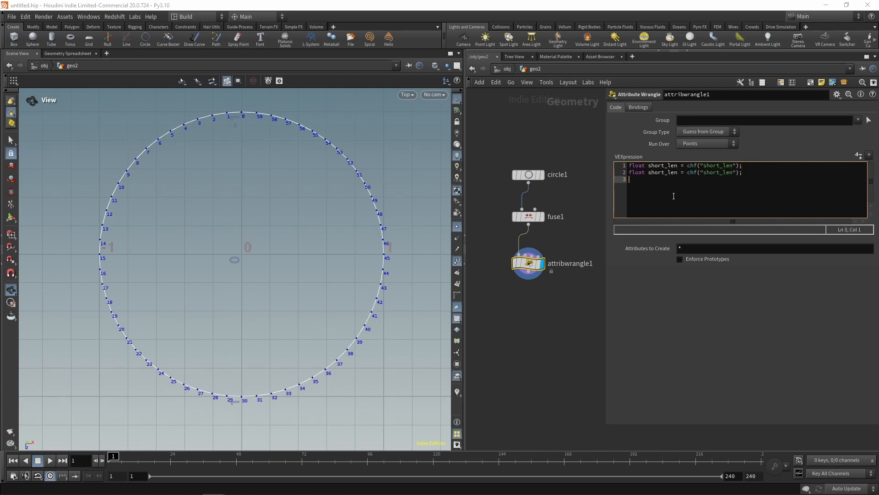
key(ctrl+v)
- Change the channel names inside chf() to mid_len on line 2 and long_len on line 3
key(Up)
key(Left)
key(Left)
key(Left)
key(Left)
key(Left)
key(Left)
key(Left)
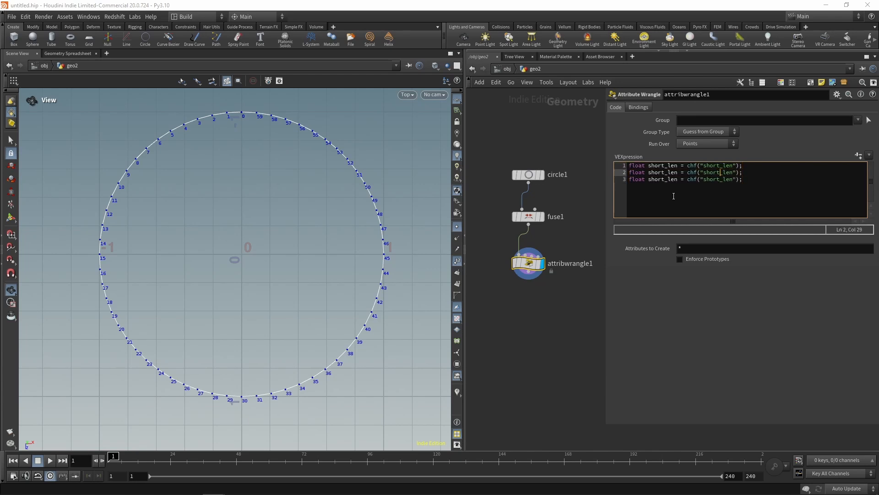
key(shift+Left)
key(shift+Left)
key(shift+Left)
key(shift+Left)
key(shift+Left)
text(mid)
key(Down)
key(Right)
key(Right)
key(shift+Left)
key(shift+Left)
key(shift+Left)
text(long)
- Rename the declared variables to long_len on line 3 and mid_len on line 2, and start line 5 after a blank line
key(Left)
key(Left)
key(Left)
key(Left)
key(Left)
key(Left)
key(Left)
key(Left)
key(shift+Left)
key(shift+Left)
key(shift+Left)
key(shift+Left)
key(shift+Left)
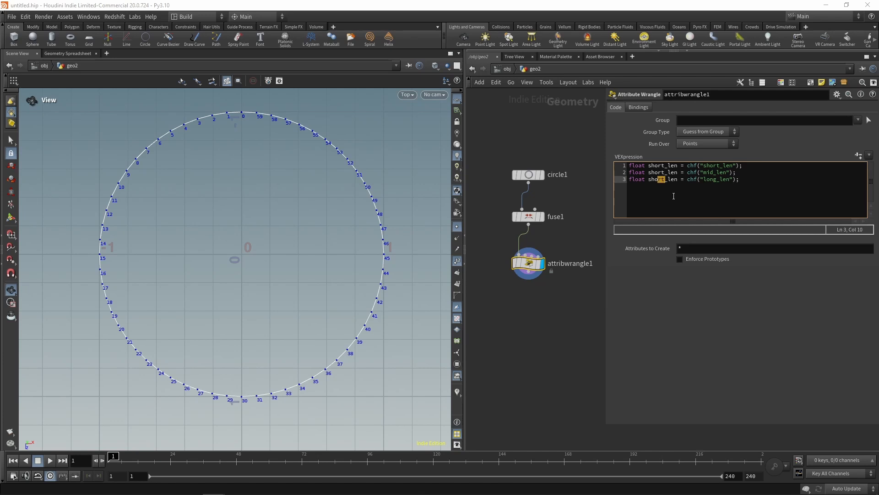
text(long)
key(Up)
key(Right)
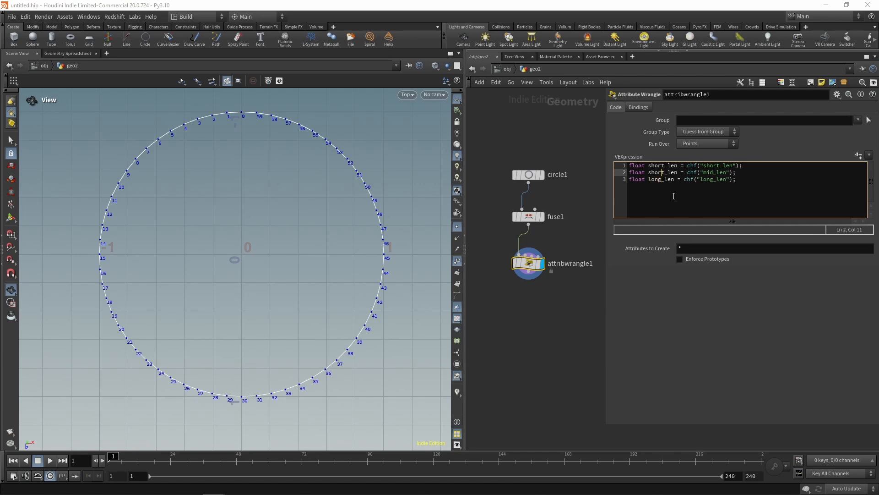
key(shift+Left)
key(shift+Left)
key(shift+Left)
key(shift+Left)
key(shift+Left)
text(mid)
key(Down)
key(End)
key(Return)
key(Return)
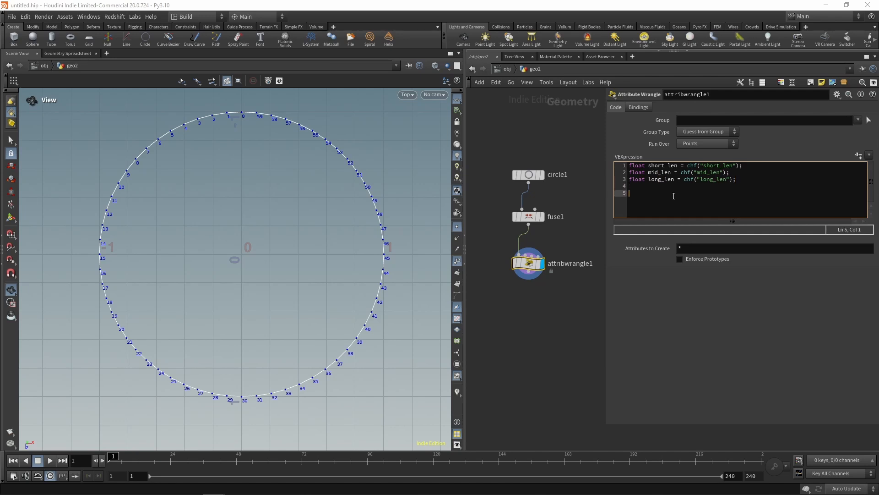
click(858, 155)
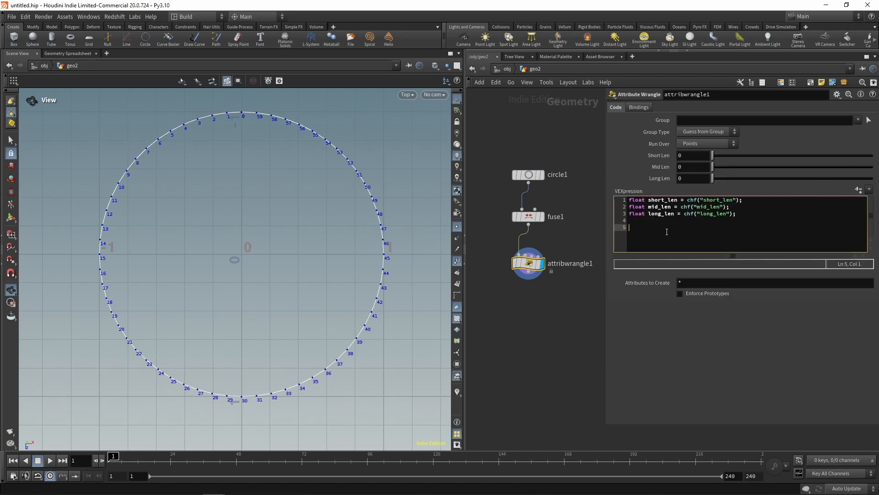
text(if(@ptnu)
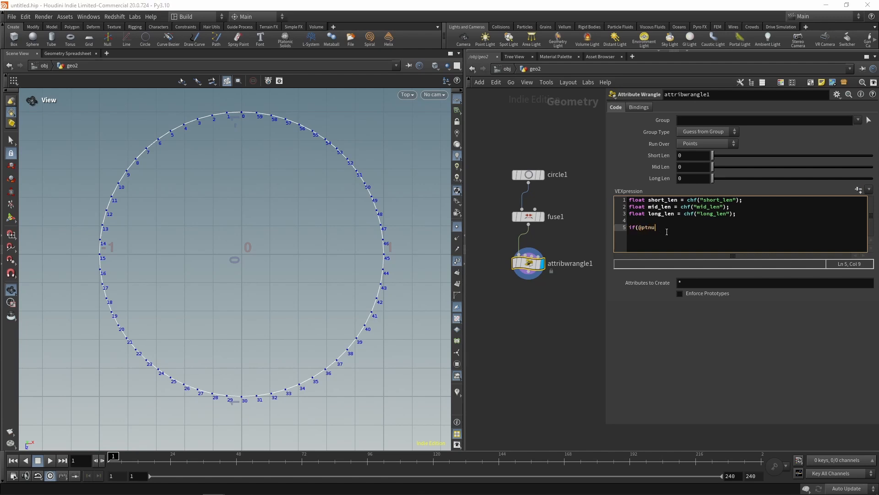
text(m % 15 == 0) {)
key(Return)
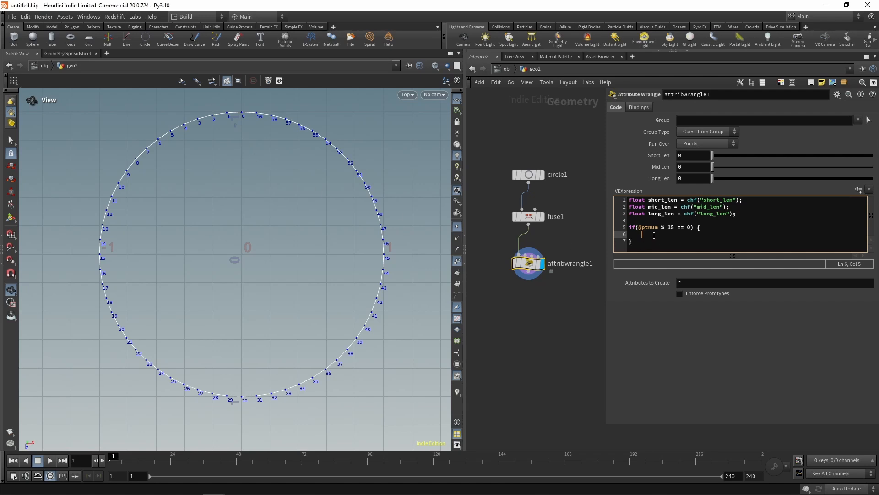
- Inside the if block, write `vector pt_pos = @P * long_len;`
text(vector )
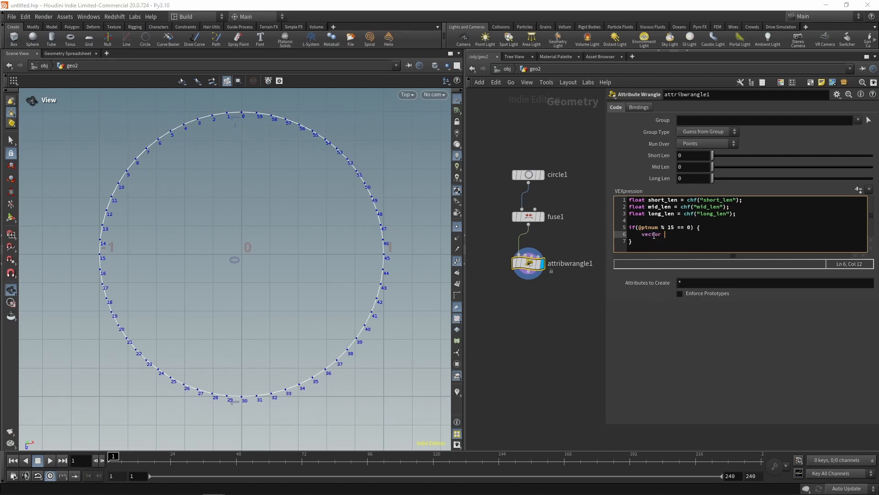
text(pt_pos)
text(= @P * long_le;)
key(Left)
text(n)
click(747, 235)
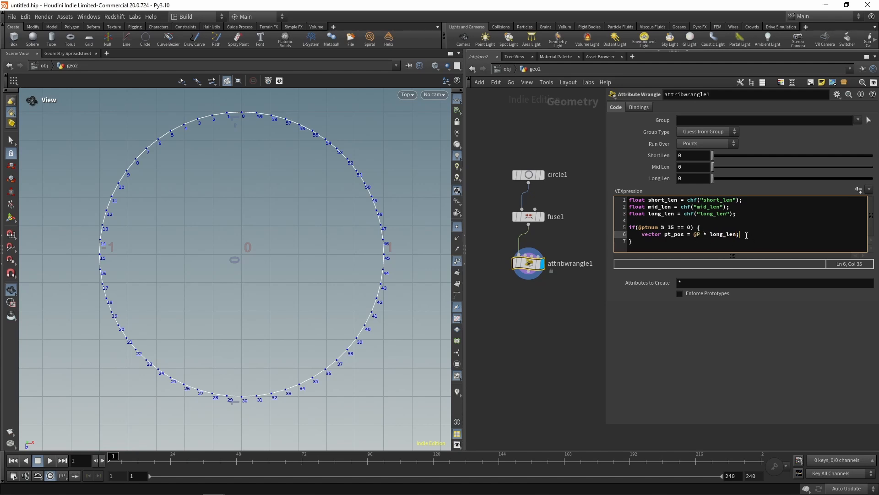
- Add the line `int pt = addpoint(0, pt_pos);` below the pt_pos declaration
key(Return)
text(int )
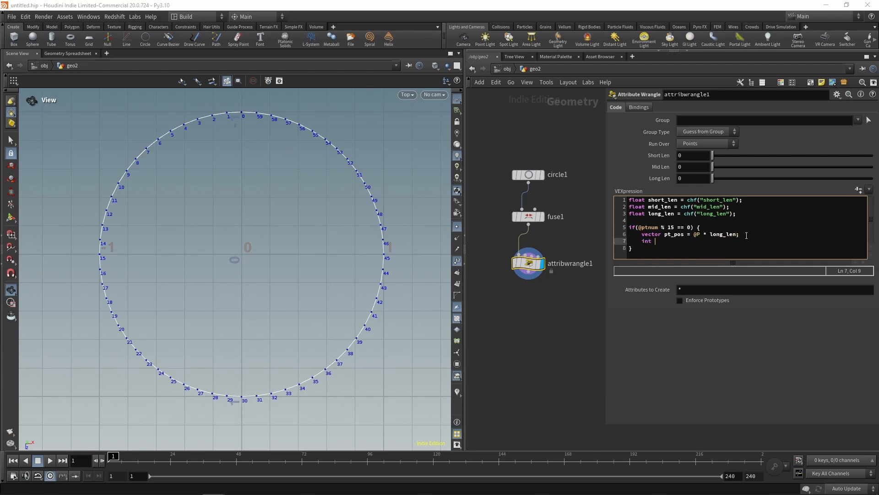
text(pt = addpoint(0)
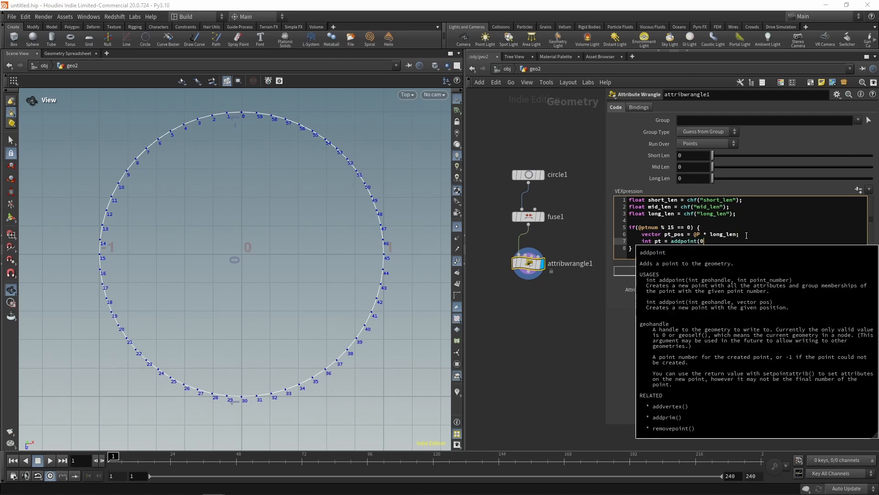
text(, pt_pos);)
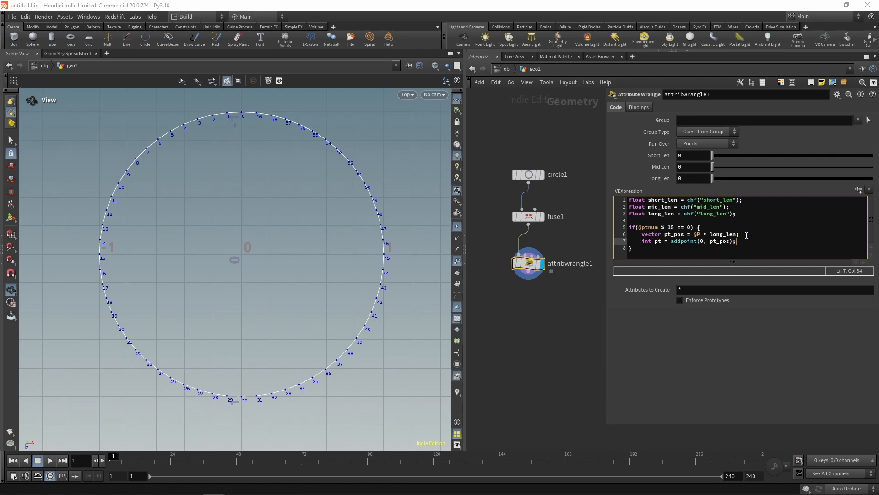
- Apply the wrangle code and adjust Long Len through 1 to about 0.739
click(553, 316)
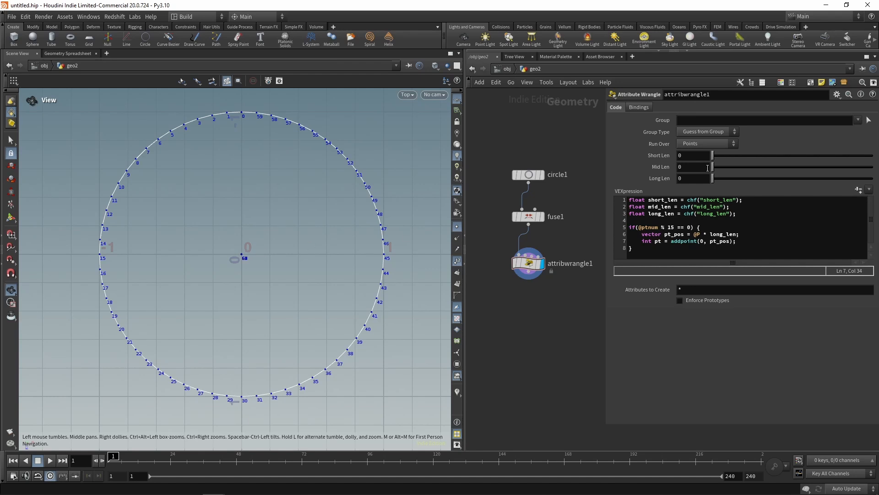
drag(714, 178, 875, 196)
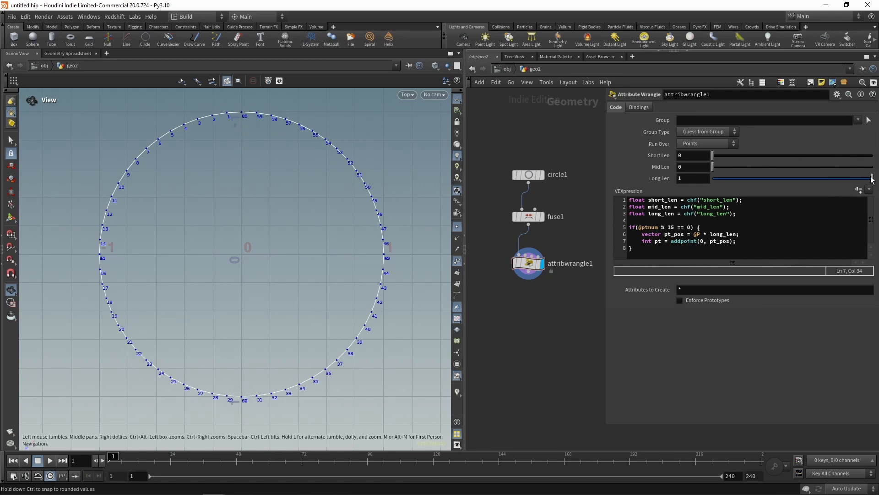
drag(870, 178, 831, 181)
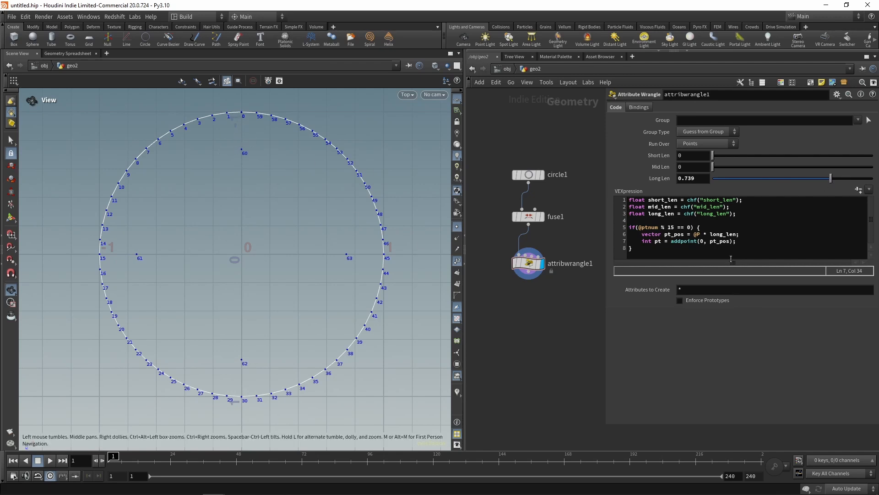
key(Return)
text(add)
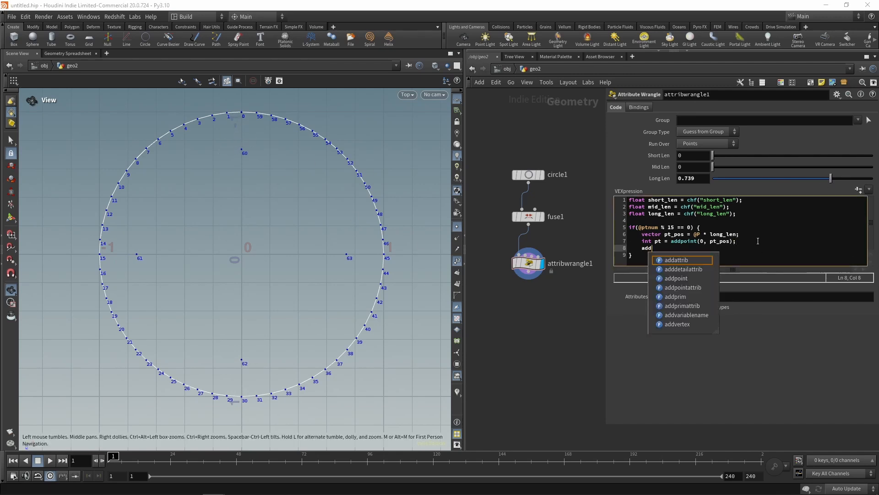
text(prim(0, )
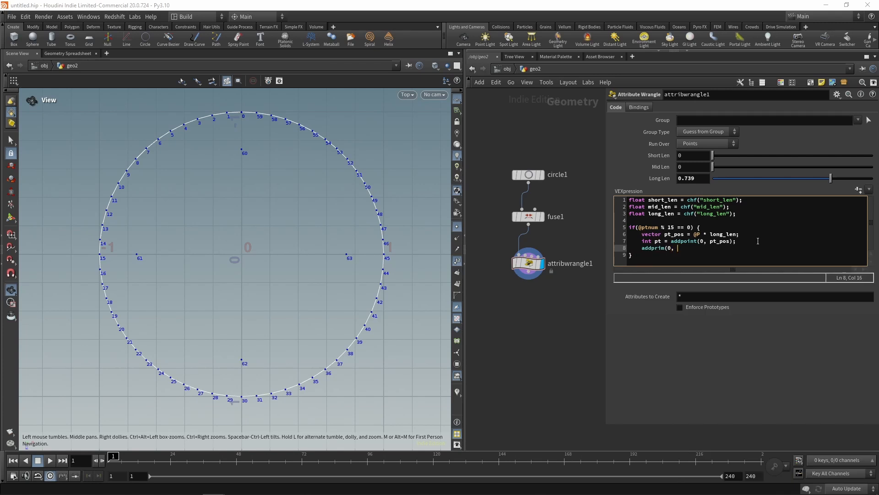
text("polyline", @ptnum, pt);)
click(546, 339)
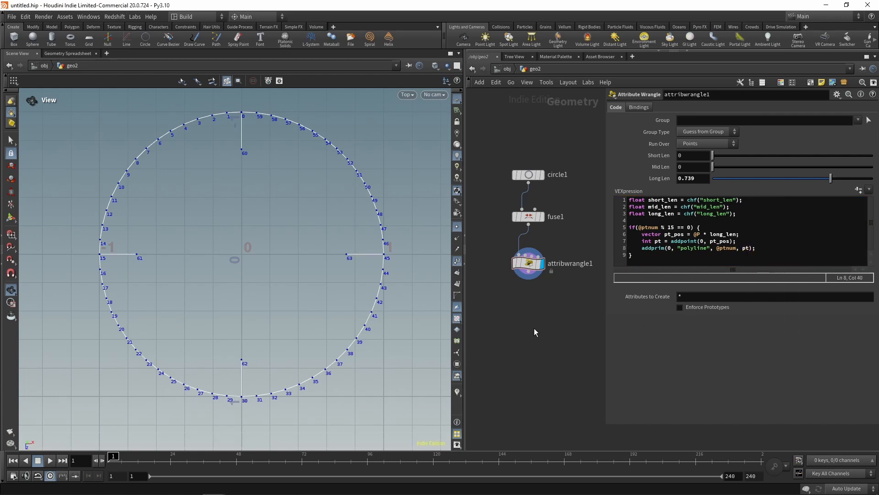
click(458, 227)
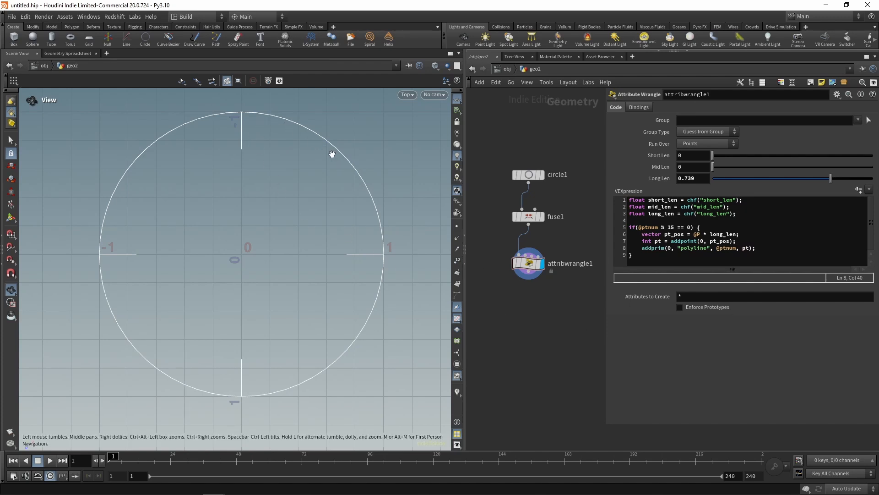
click(637, 256)
text(else)
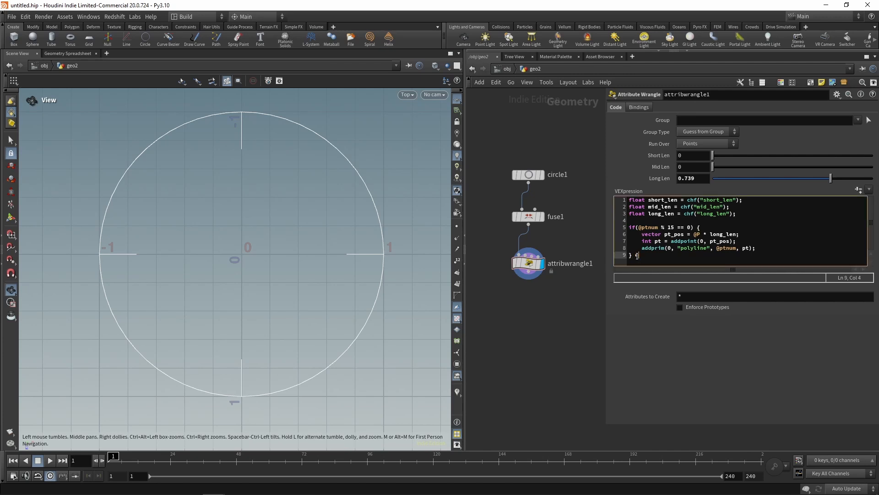
drag(629, 227, 632, 255)
key(ctrl+c)
click(682, 257)
key(ctrl+v)
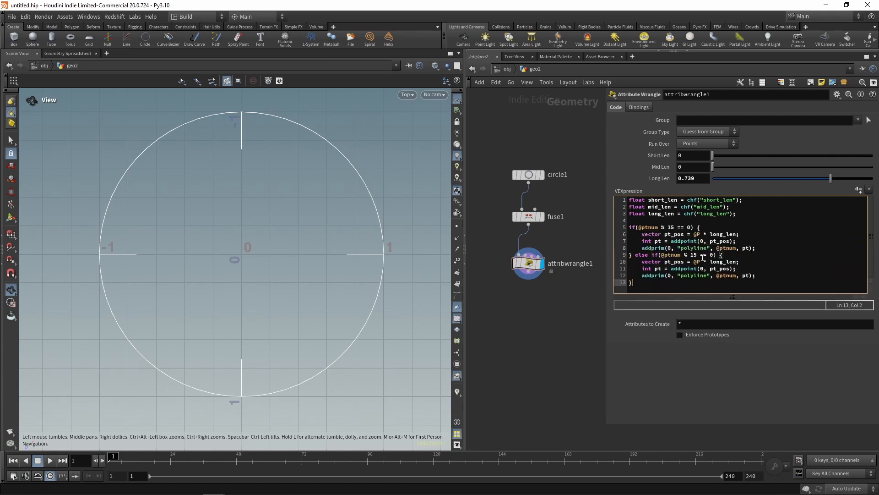
click(694, 255)
key(BackSpace)
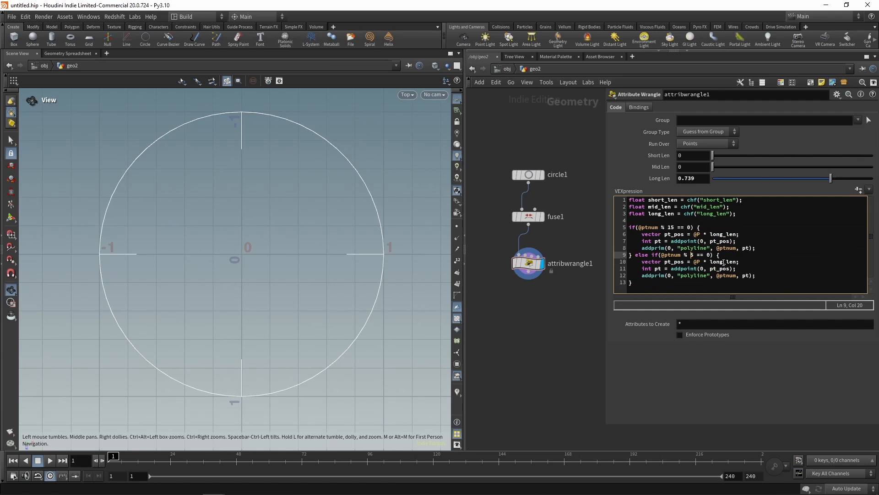
drag(724, 262, 710, 264)
text(mid)
click(545, 338)
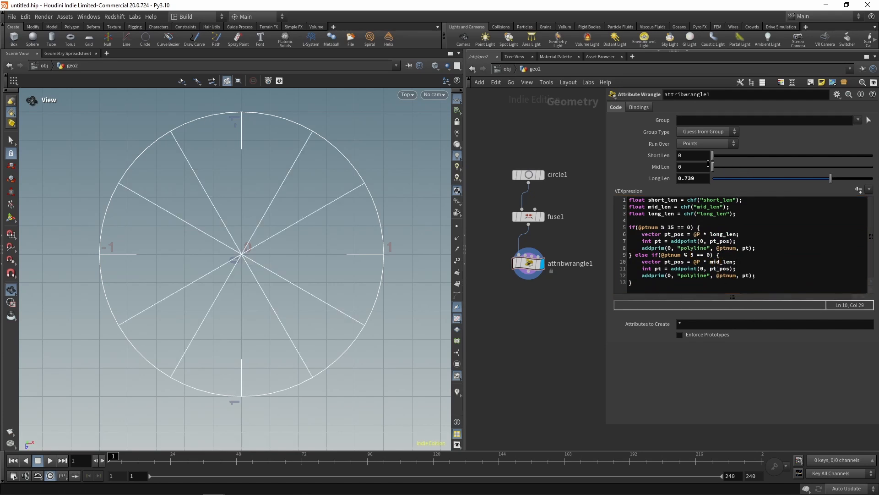
drag(713, 167, 859, 197)
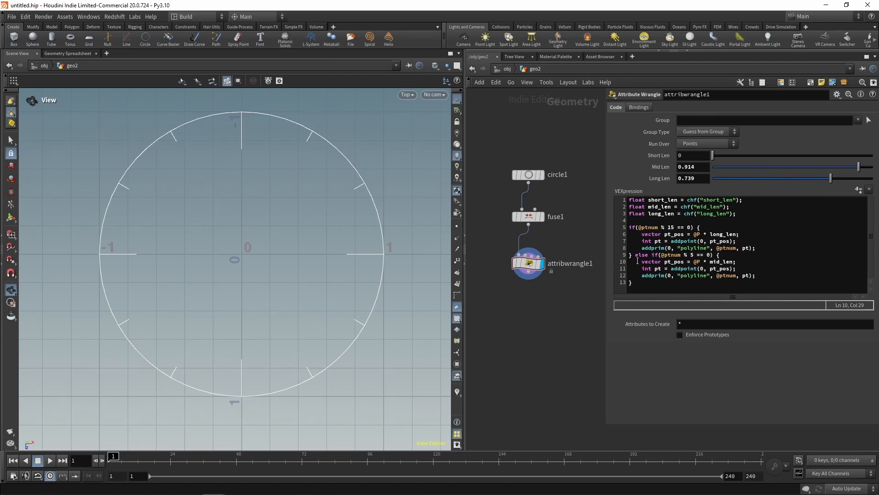
drag(636, 255, 649, 285)
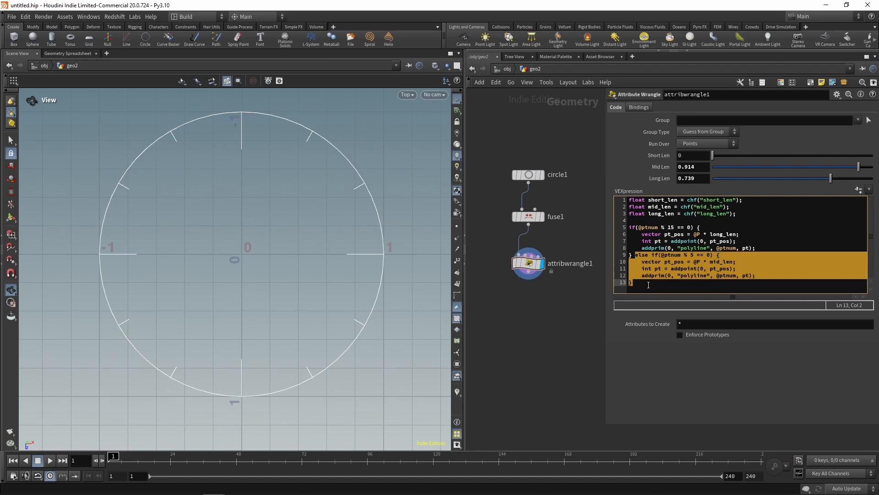
key(ctrl+c)
click(649, 285)
key(ctrl+v)
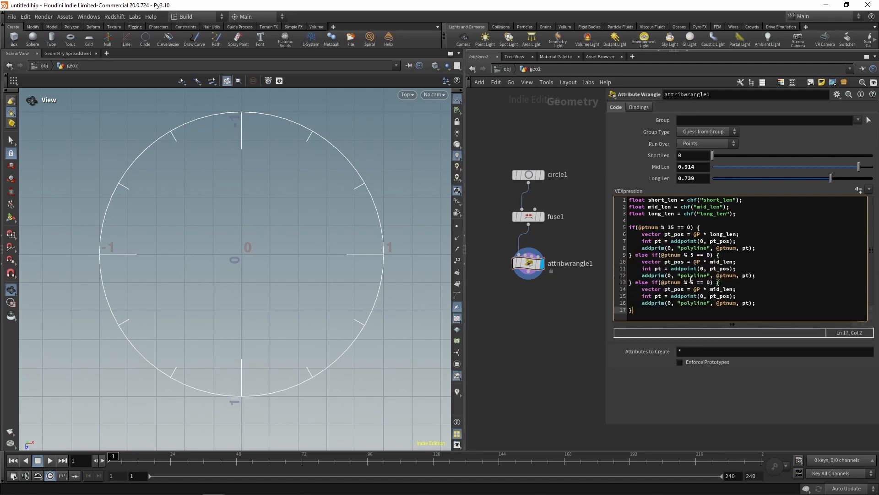
double_click(692, 283)
text(1)
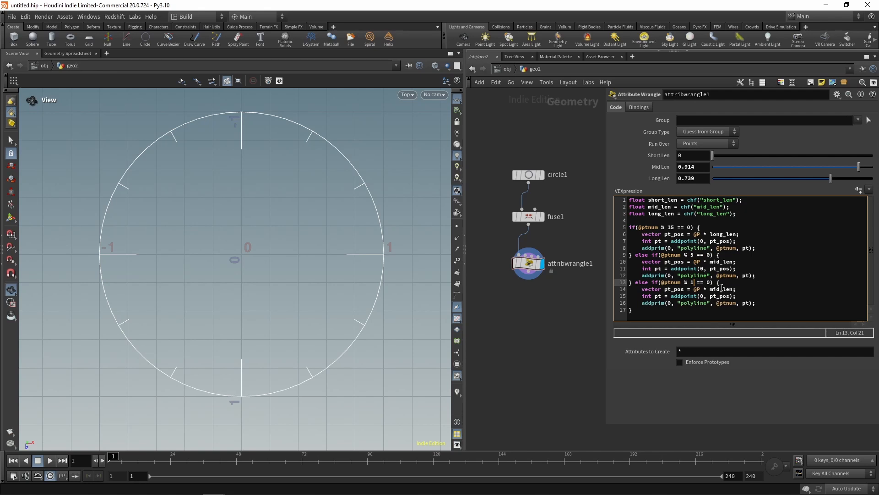
drag(721, 289, 709, 290)
text(short)
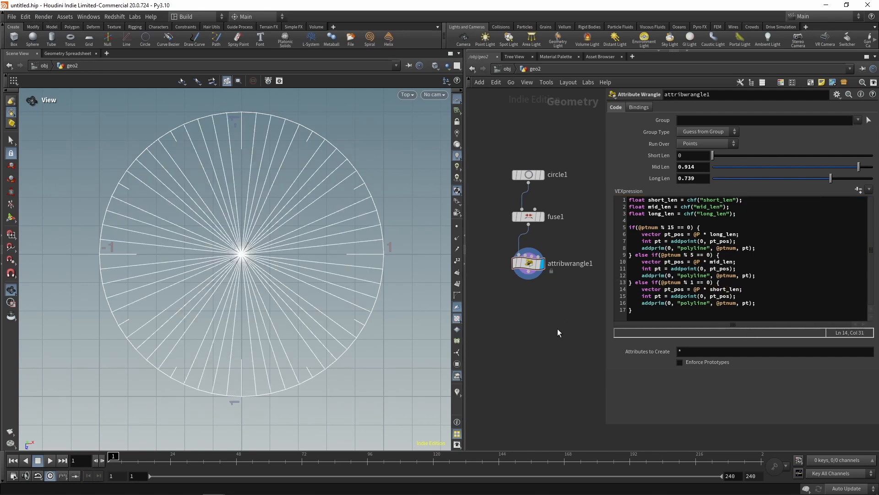
drag(712, 155, 868, 159)
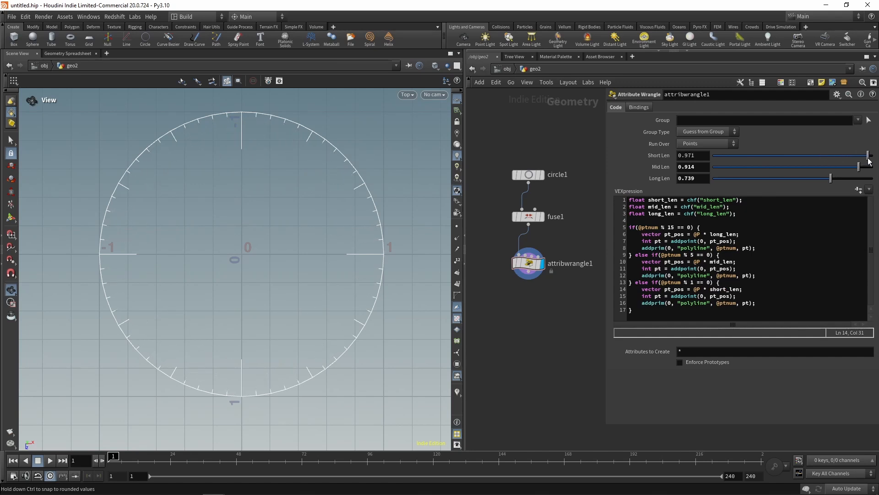
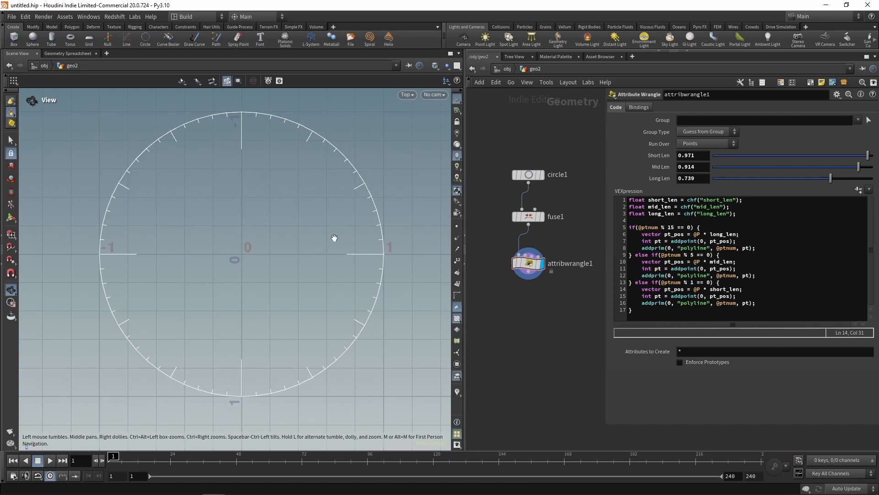
- Try 120 divisions on circle1 to inspect the denser tick marks, and return Divisions to 60
right_drag(255, 104, 703, 162)
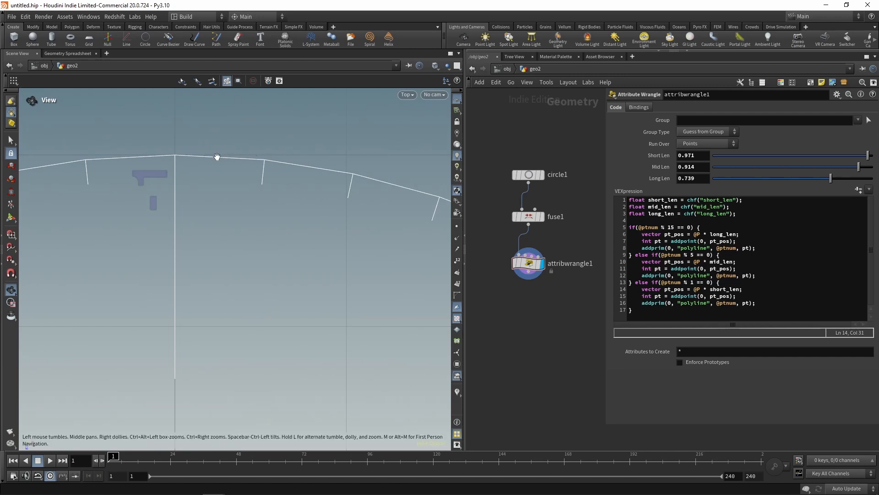
right_drag(275, 169, 150, 253)
click(529, 175)
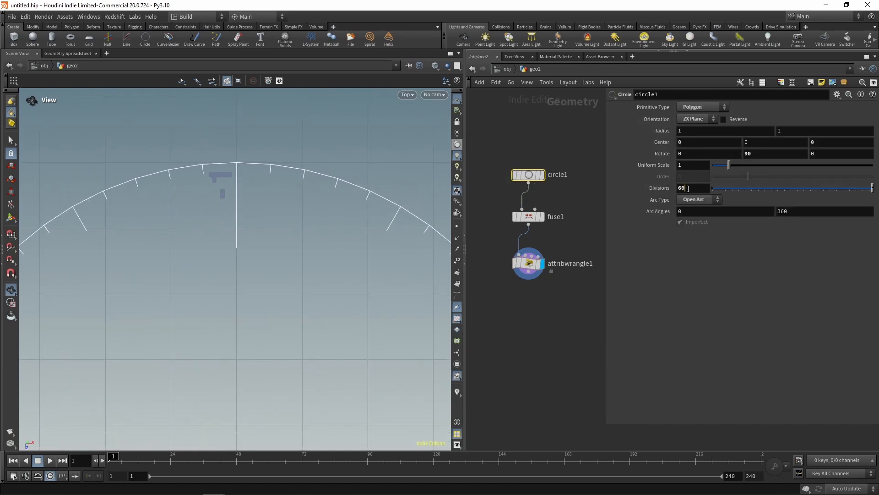
double_click(688, 188)
text(120)
key(Return)
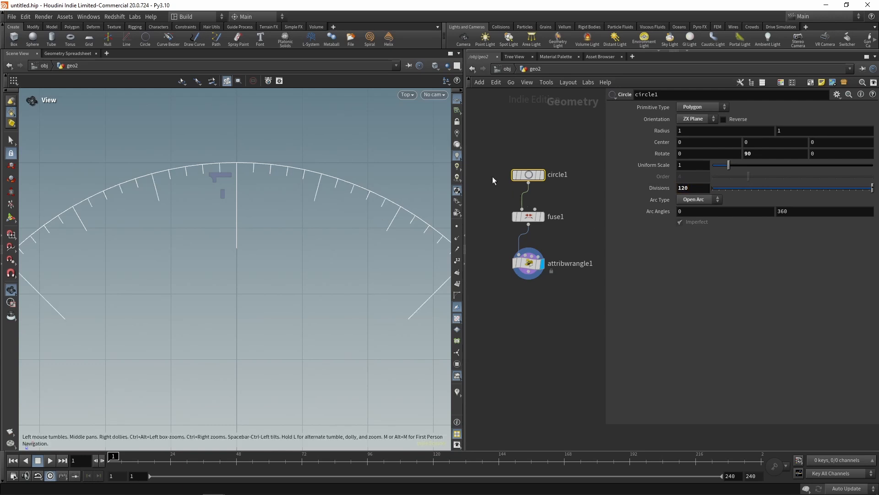
scroll(171, 275, down, 3)
scroll(232, 255, up, 2)
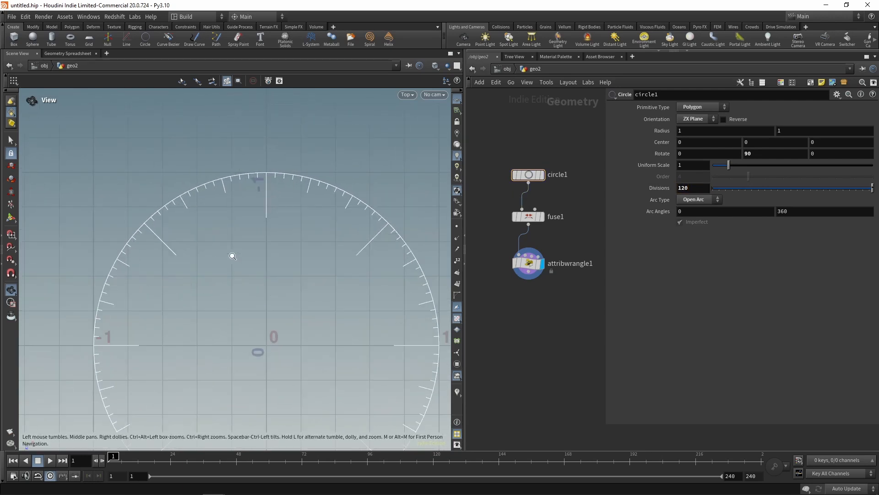
scroll(282, 237, up, 2)
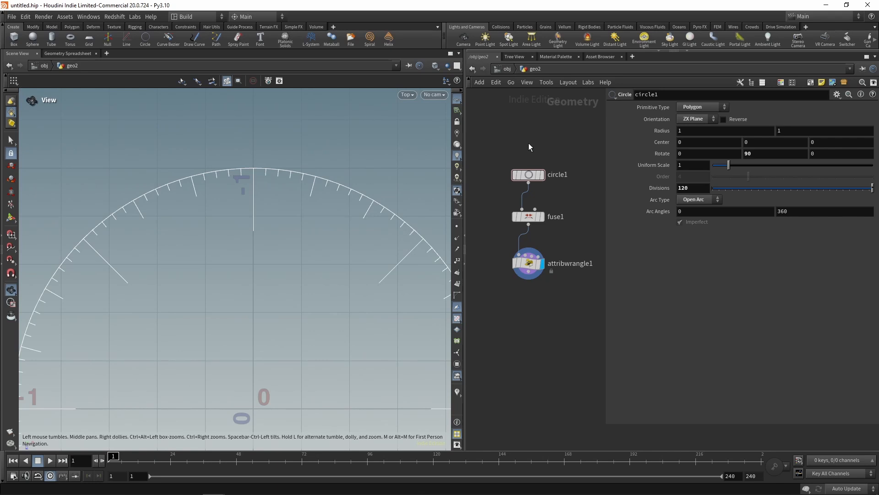
click(693, 188)
text(60)
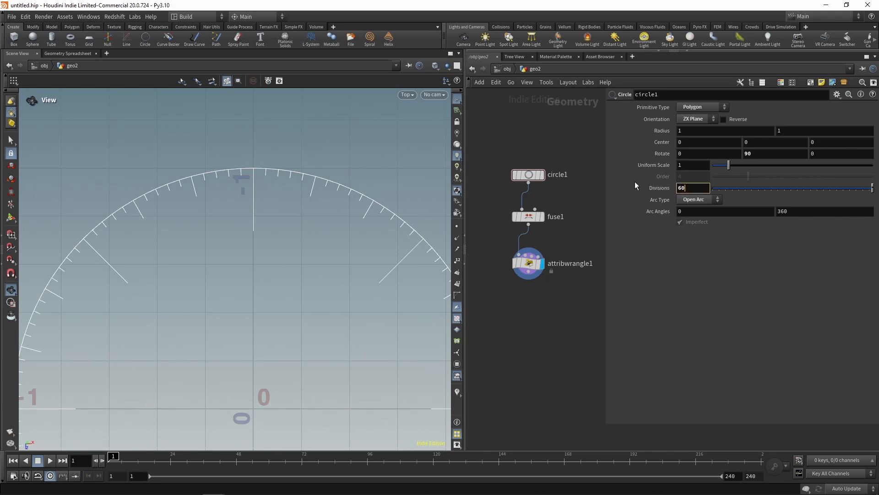
key(Return)
- Add a Null node above circle1 and name it CONTROLLER
middle_drag(568, 139, 558, 204)
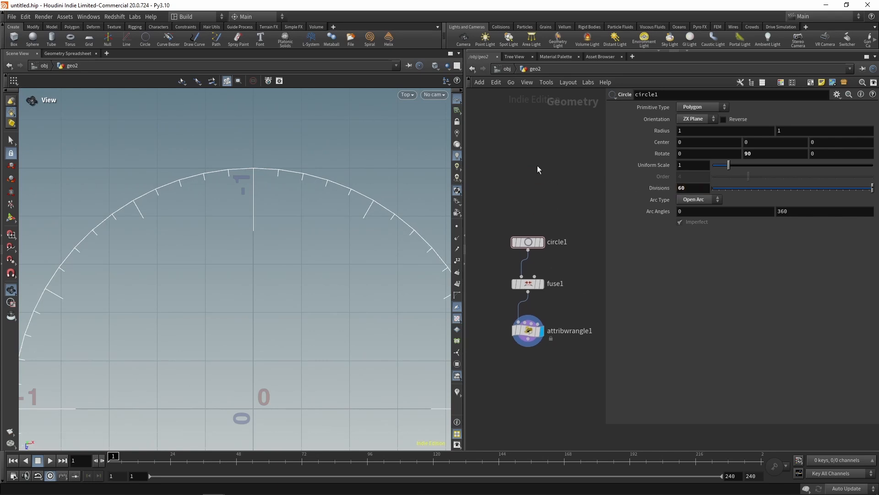
key(Tab)
key(Escape)
click(522, 161)
double_click(543, 162)
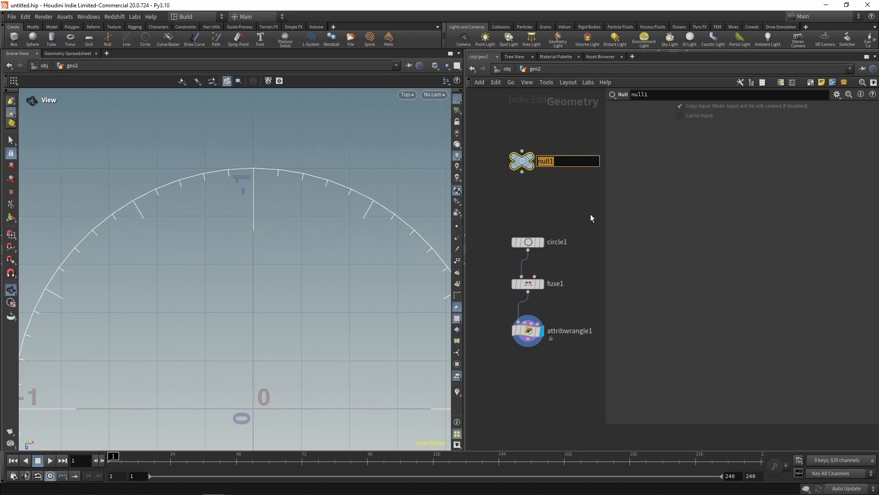
text(CONTROLLER)
key(Return)
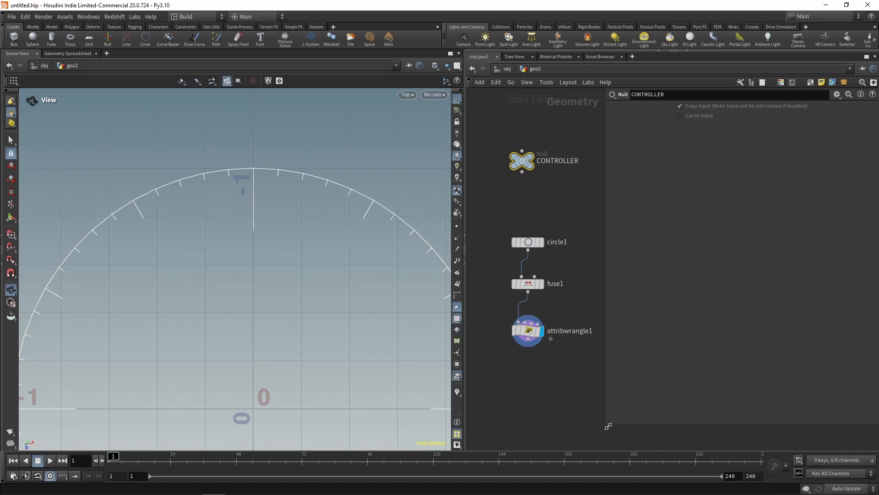
- Shrink the parameter pane, colour the CONTROLLER node purple and give it a circular shape
drag(605, 422, 646, 301)
key(c)
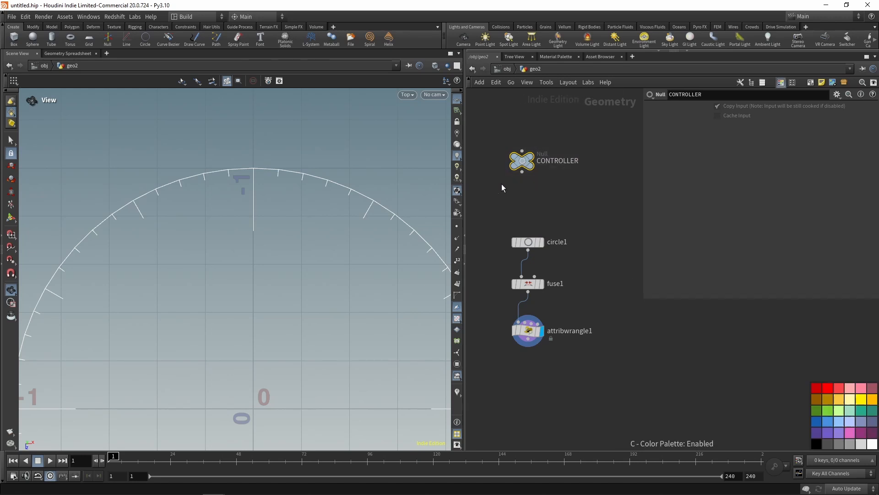
click(818, 432)
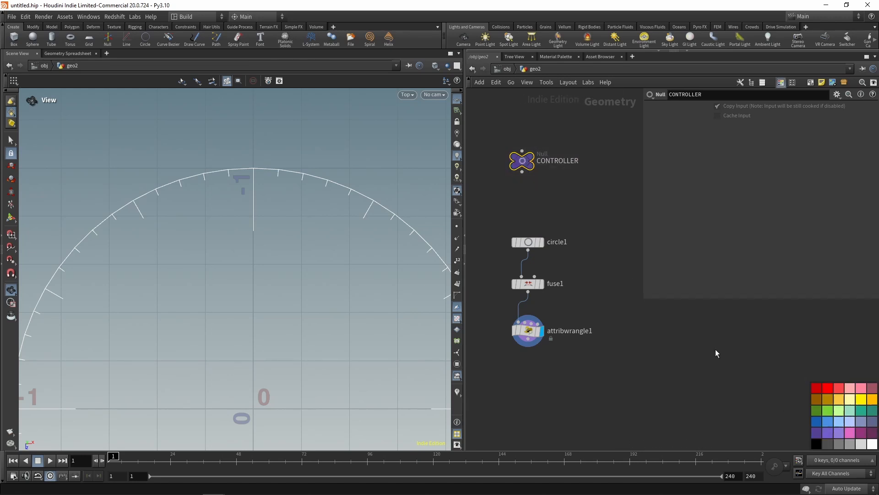
key(z)
click(851, 400)
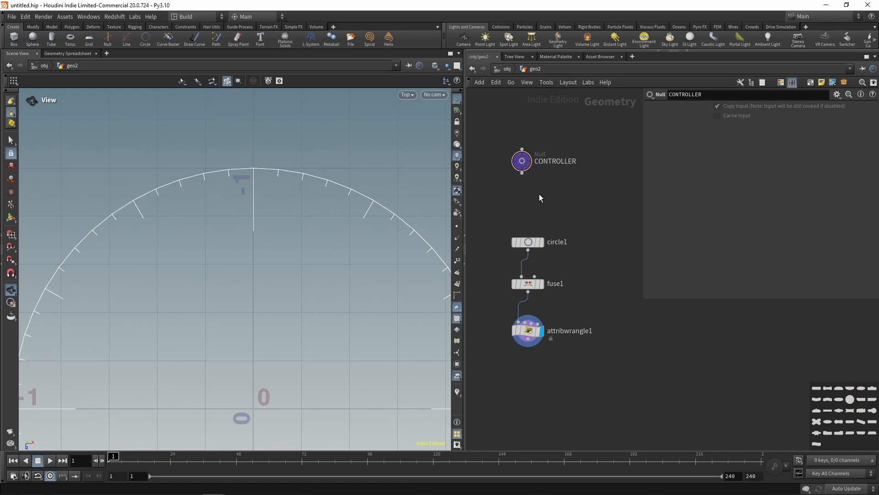
key(z)
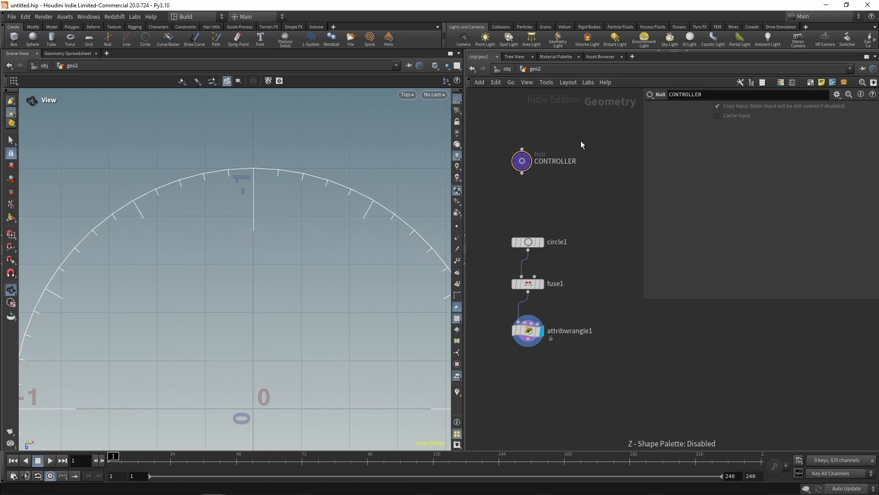
- Open CONTROLLER's parameter interface for editing and make the existing Copy Input and Cache Input parameters invisible
click(839, 94)
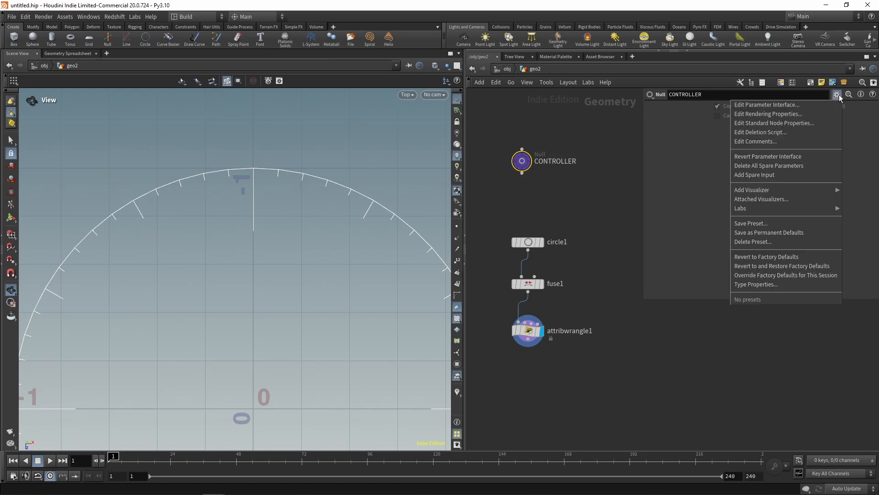
click(821, 103)
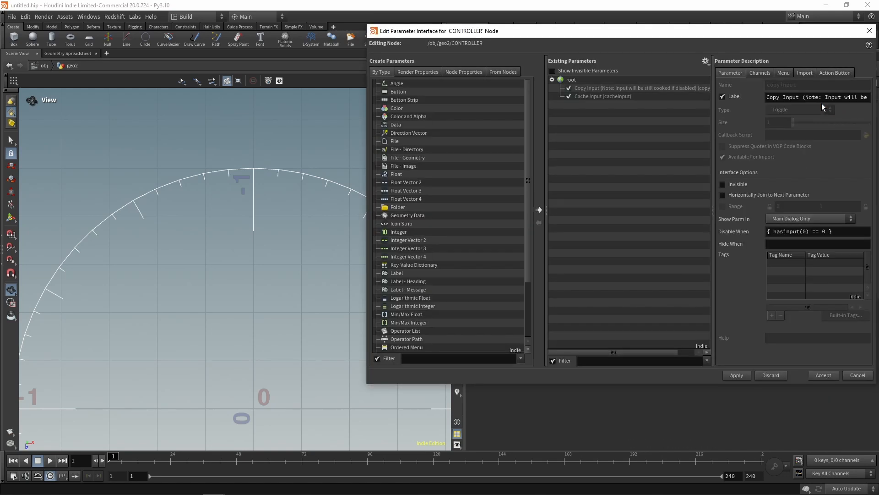
click(587, 88)
shift+click(589, 95)
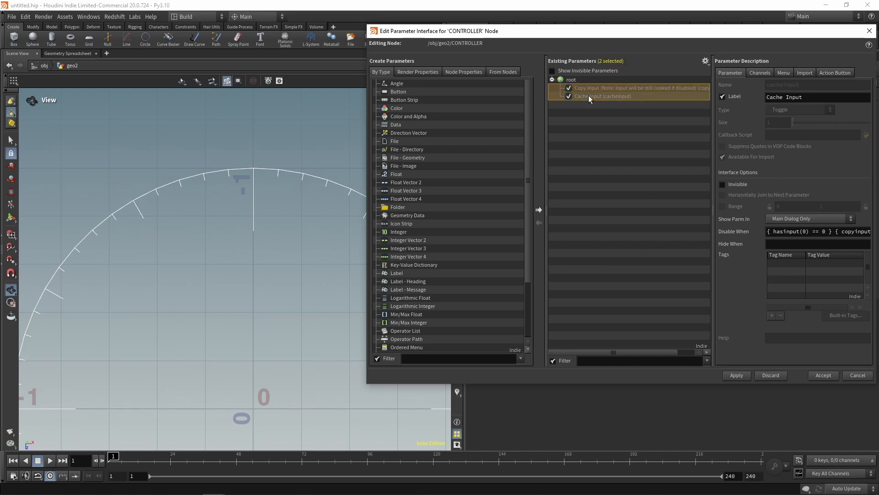
click(723, 185)
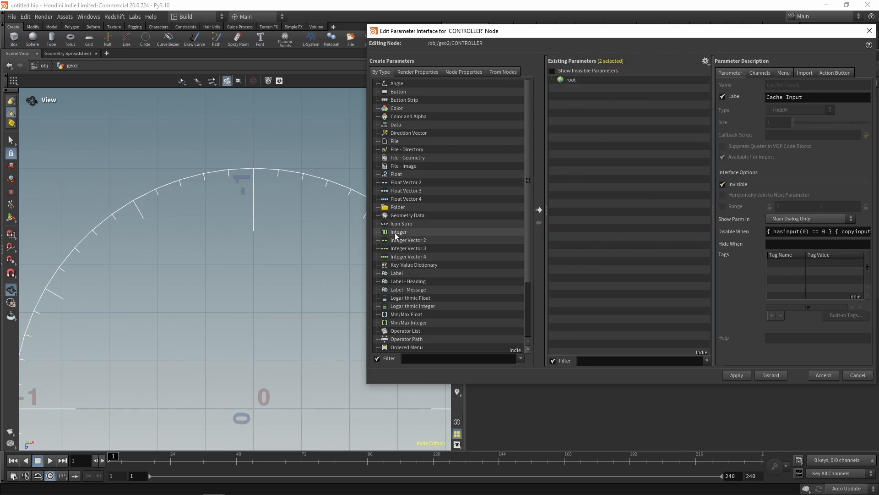
- Add an Integer parameter under root with the label Resolution and the name resolution
drag(395, 233, 570, 80)
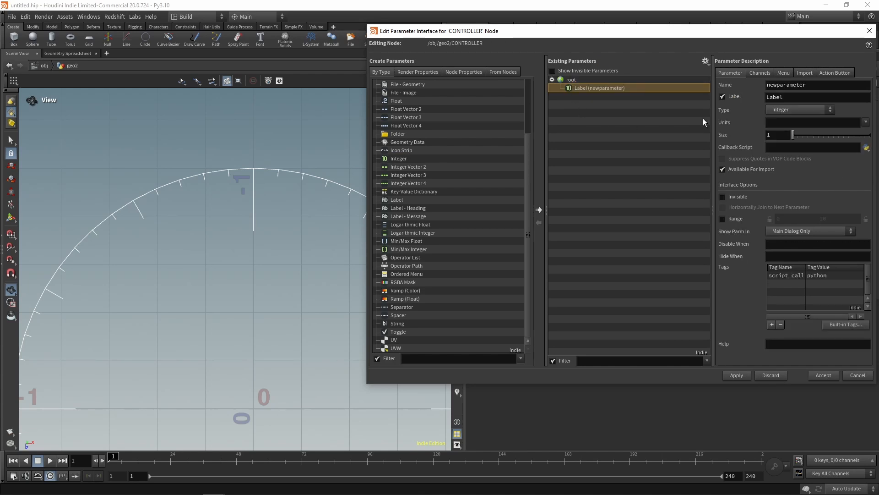
text(Resolution)
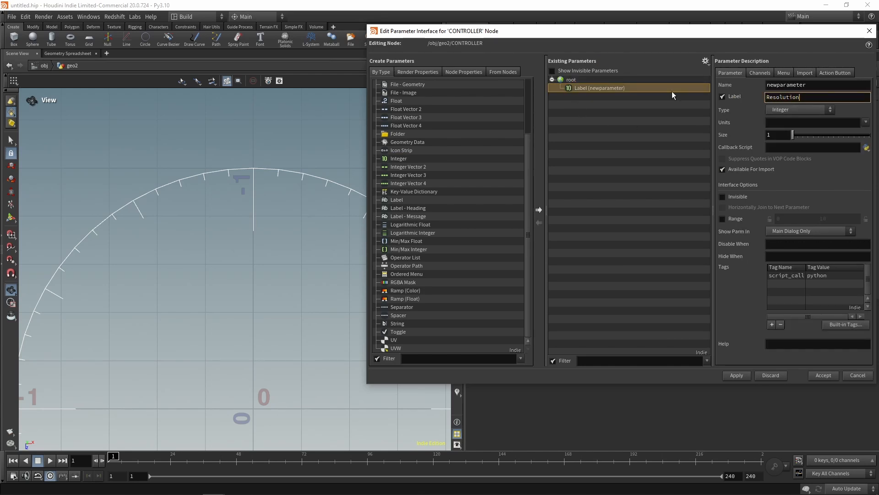
key(Tab)
text(resolution)
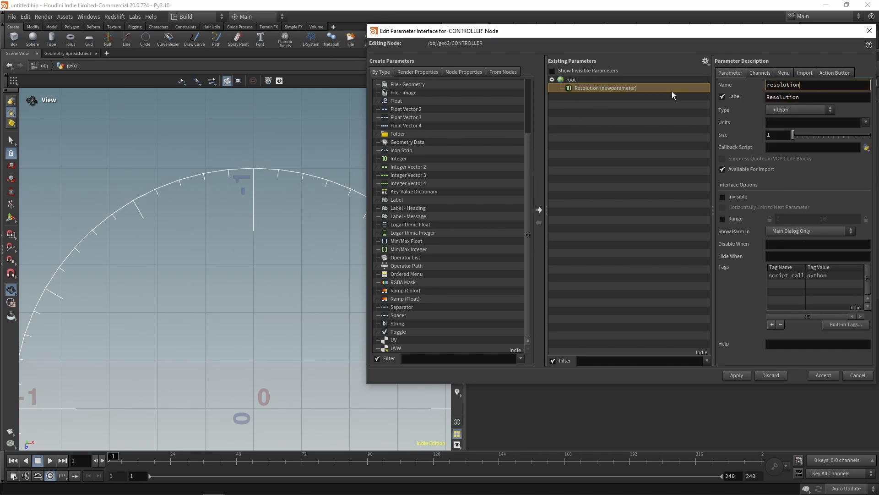
- Apply and accept the parameter interface changes, and set CONTROLLER's Resolution to 2
key(Tab)
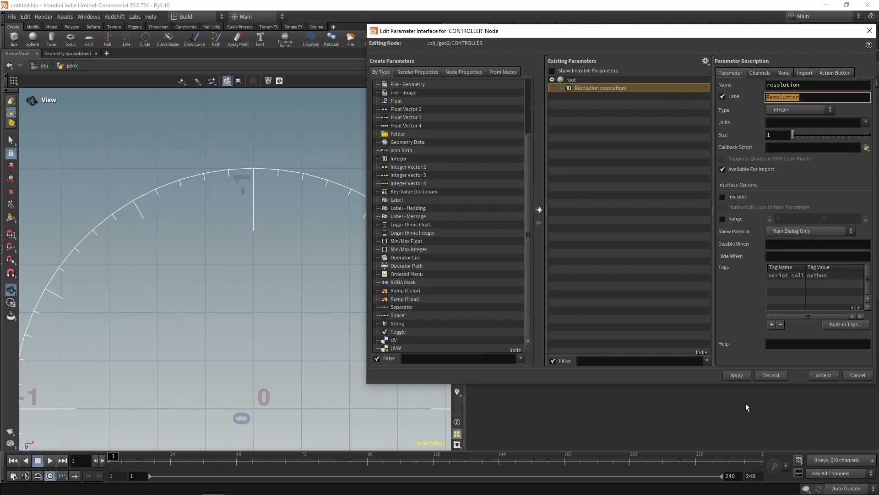
click(736, 375)
click(823, 376)
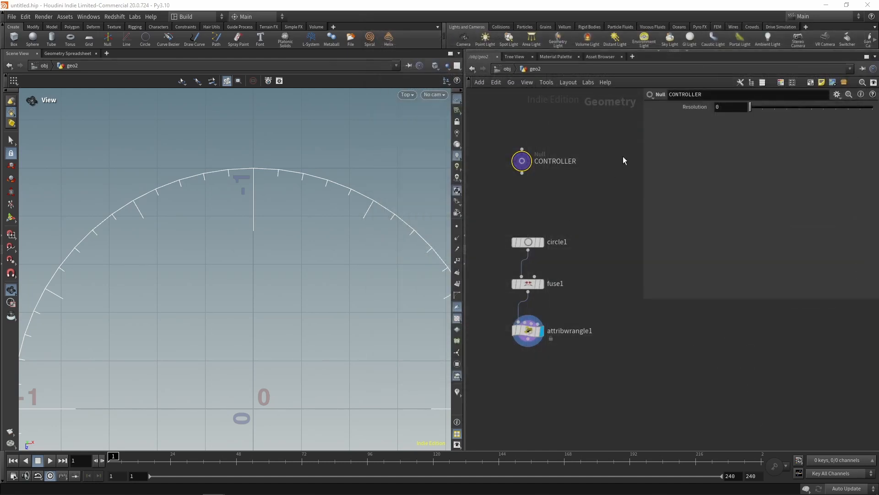
drag(750, 107, 761, 108)
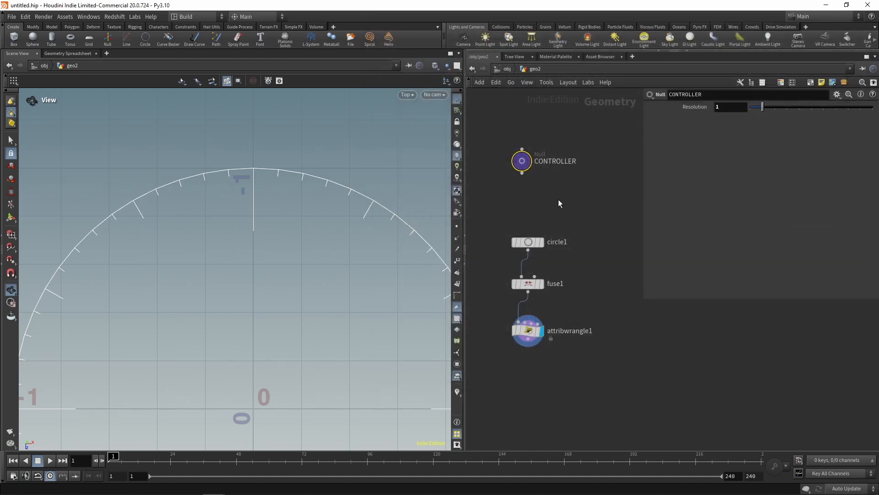
scroll(314, 191, down, 3)
scroll(257, 217, down, 1)
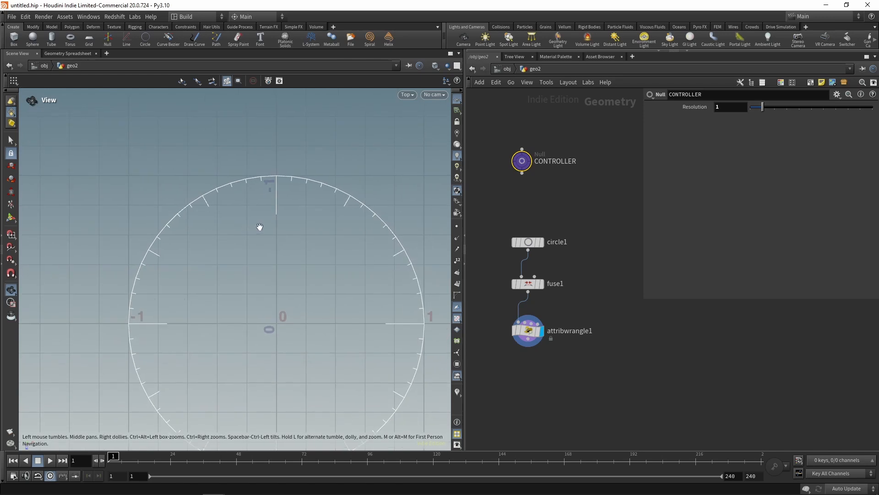
middle_drag(257, 226, 235, 195)
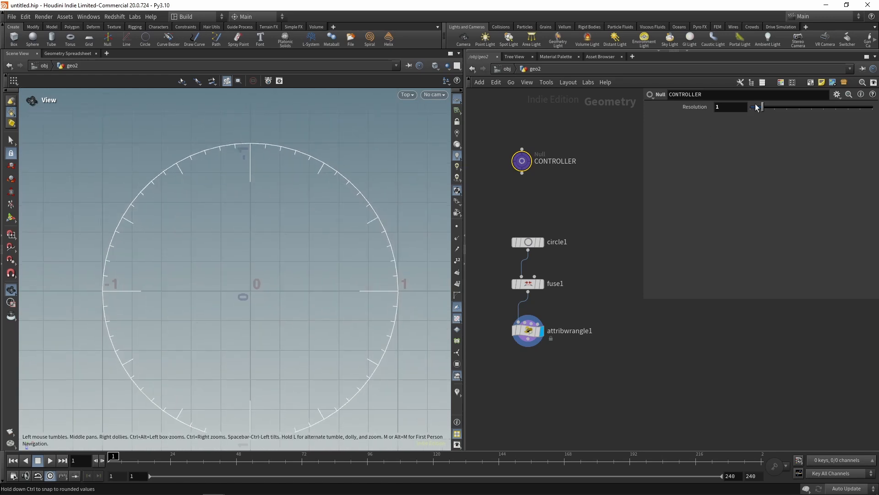
drag(763, 107, 774, 107)
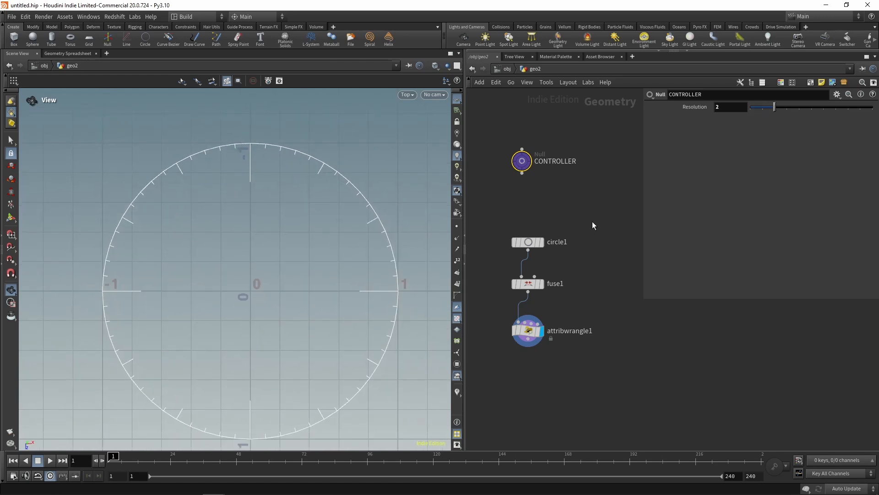
- Drive circle1's Divisions with a relative reference to CONTROLLER's Resolution multiplied by 60: ch("../CONTROLLER/resolution")*60
drag(592, 221, 535, 248)
right_click(690, 108)
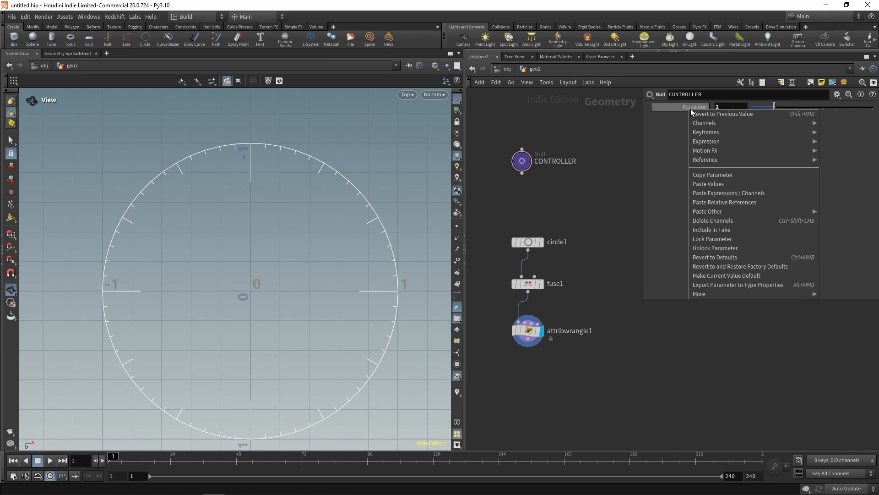
click(712, 176)
drag(503, 255, 504, 255)
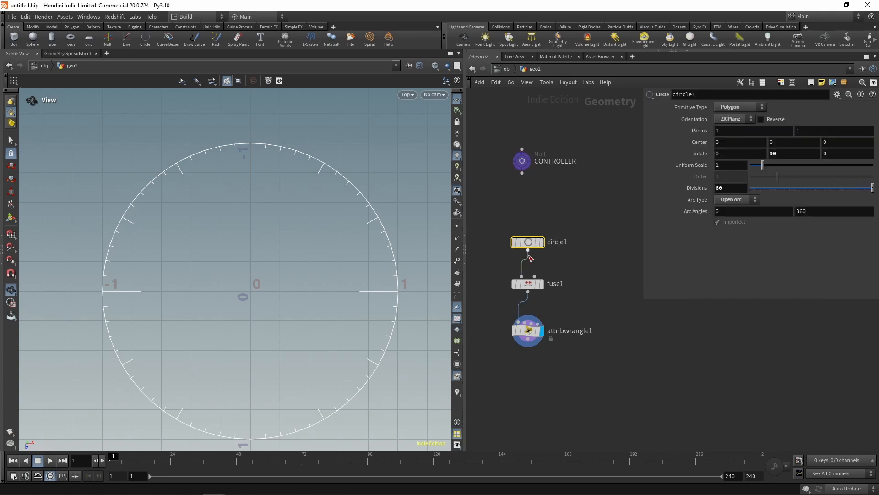
right_click(694, 189)
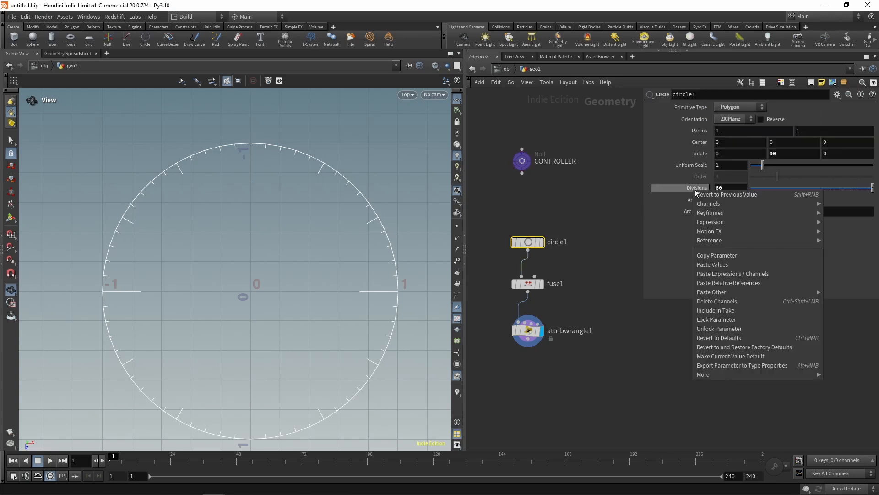
click(736, 281)
click(826, 190)
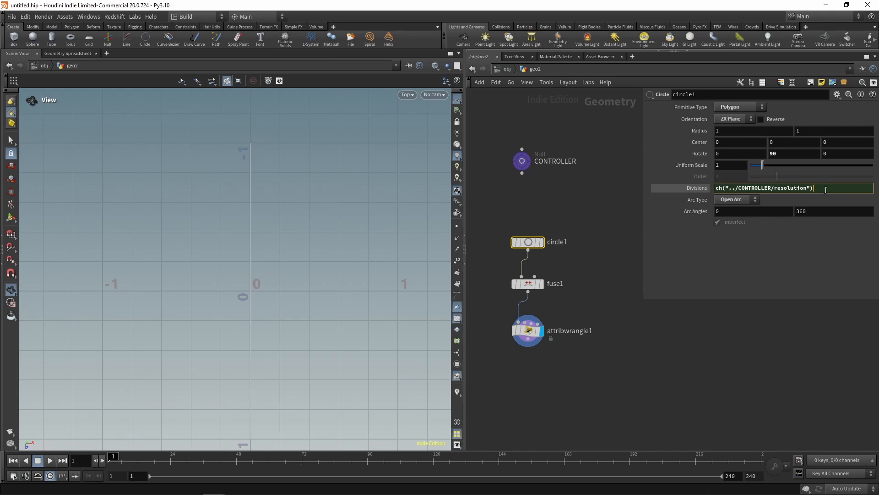
key(Return)
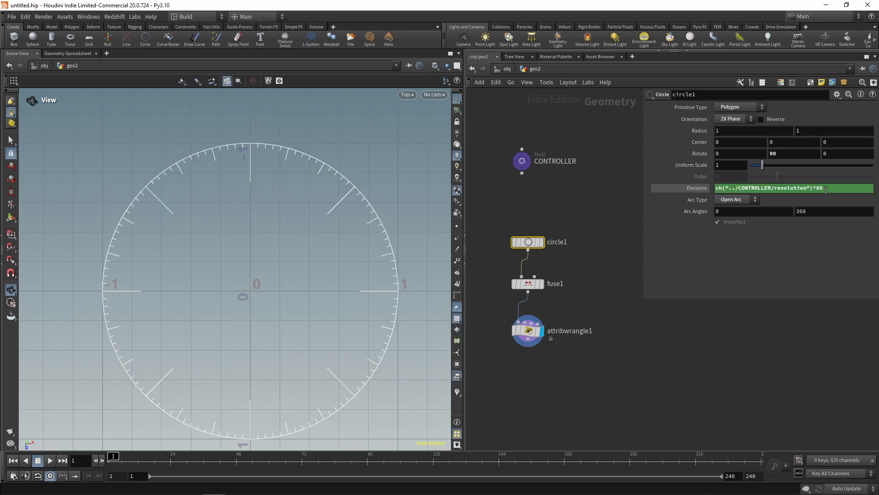
- Display the dial's points in the viewport and show attribwrangle1's full VEX code in an enlarged parameter pane
click(457, 226)
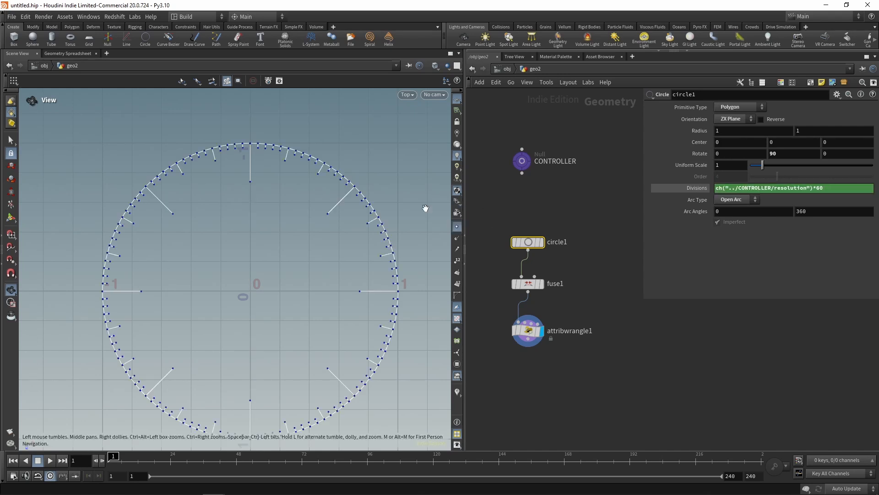
right_drag(255, 136, 267, 163)
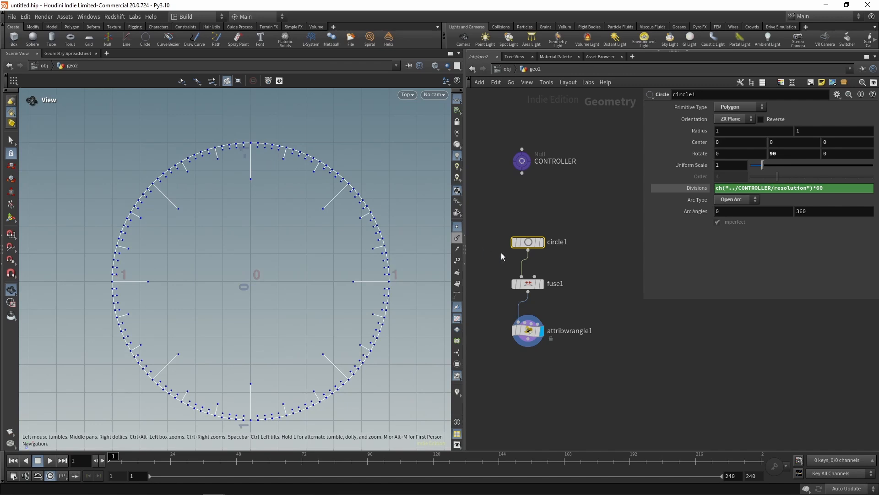
click(527, 331)
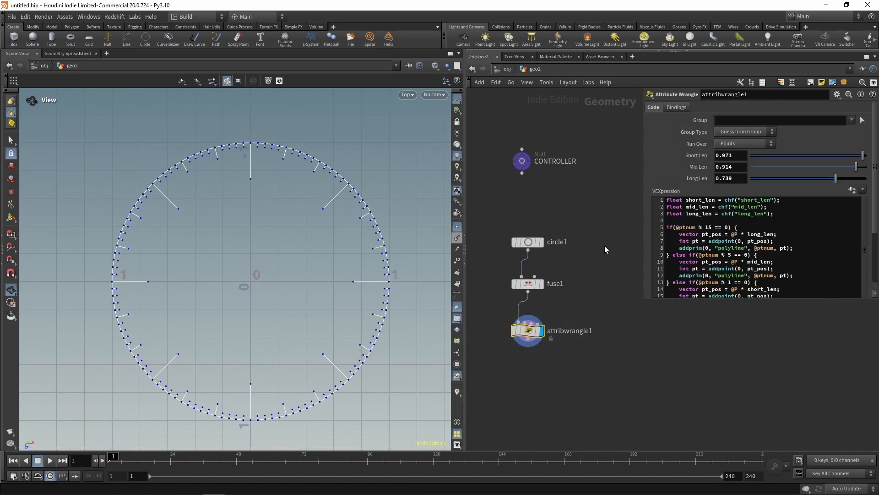
drag(645, 301, 629, 380)
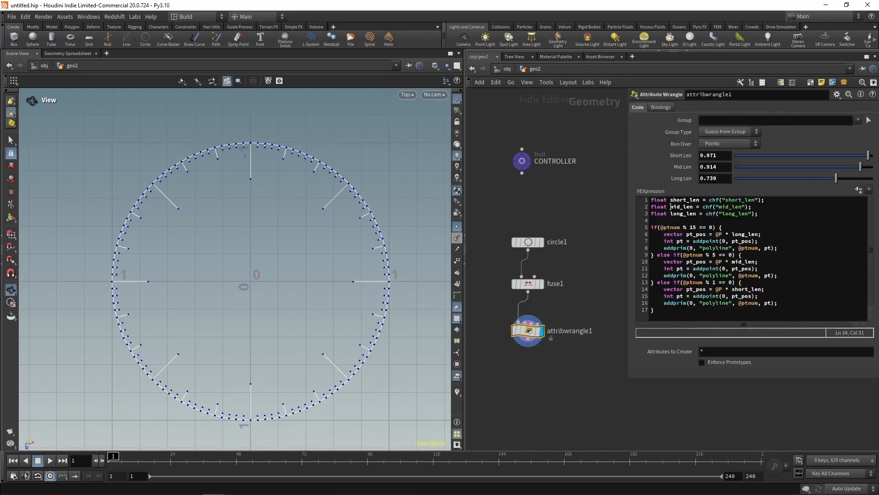
- Add the line int resolution = chi("resolution"); at the start of attribwrangle1's VEX code
click(652, 199)
key(Return)
key(Up)
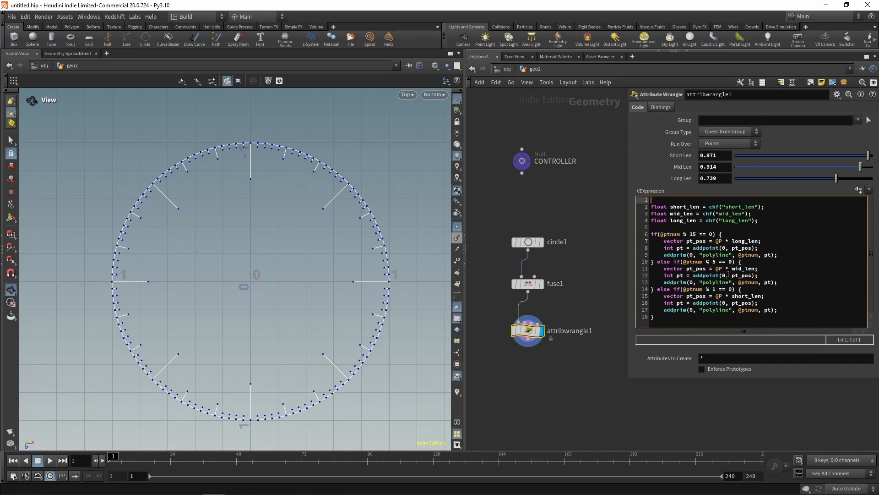
text(int resolution)
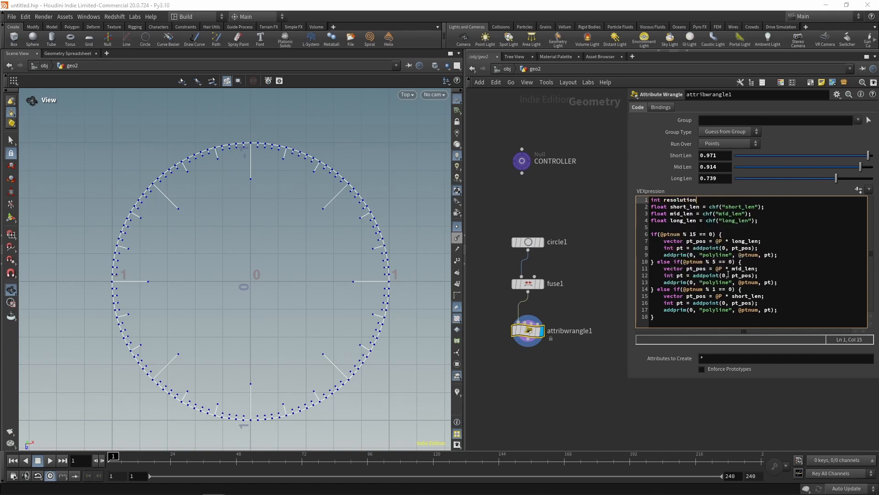
text( = chi("resolut)
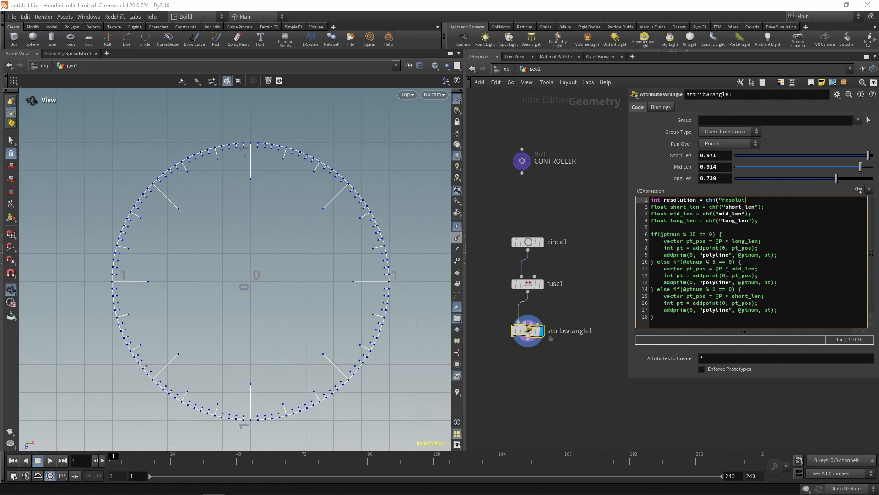
text(ion");)
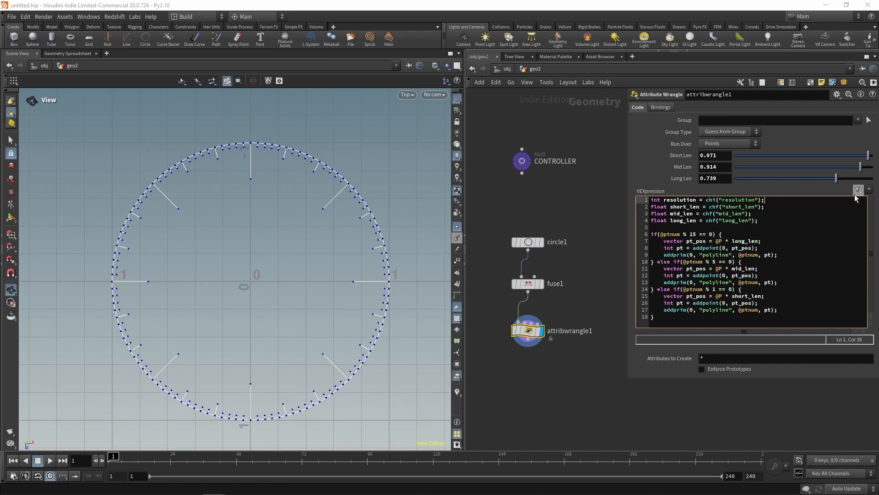
- Create the Resolution spare parameter on attribwrangle1 and link it to CONTROLLER's Resolution as a relative reference
click(859, 189)
right_click(680, 189)
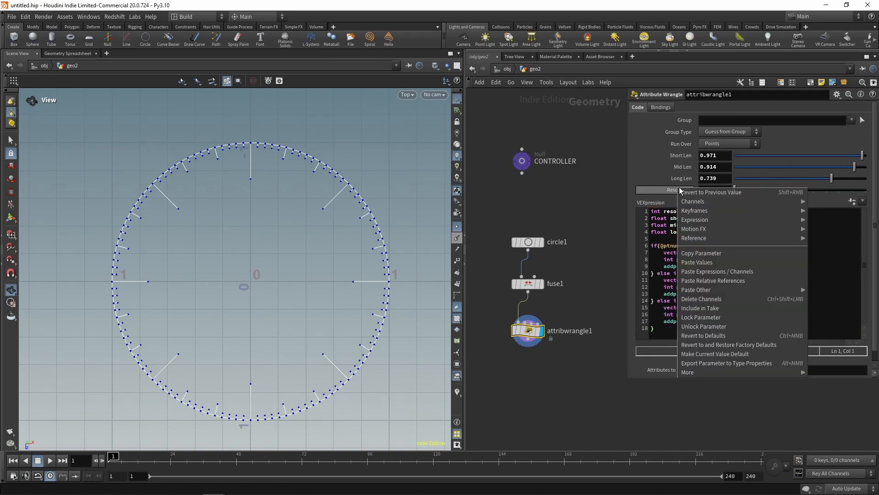
click(722, 277)
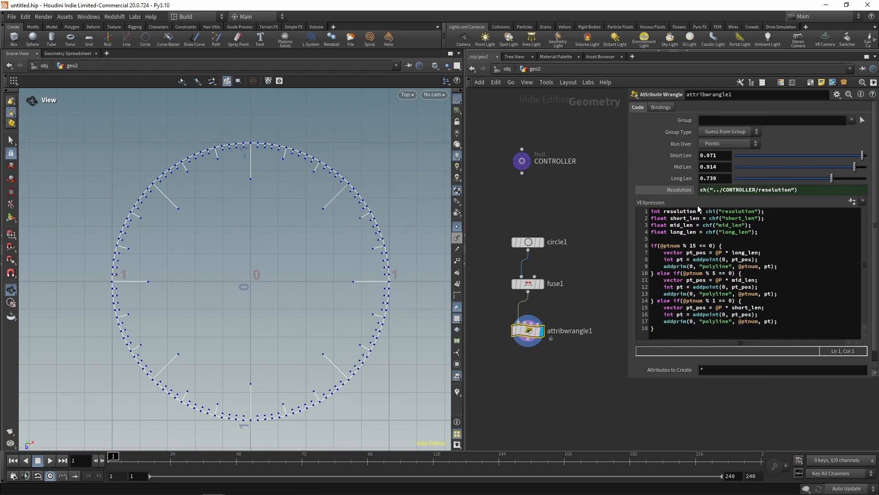
click(687, 190)
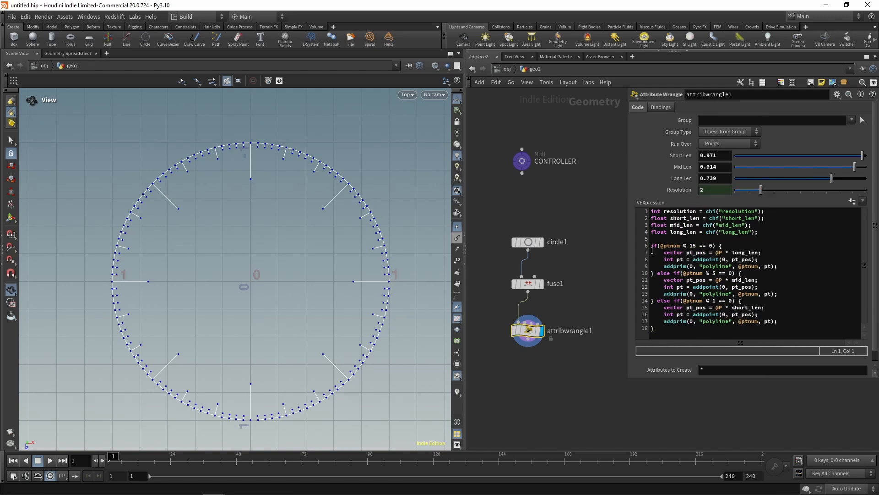
- Change the modulo divisors in attribwrangle1's three conditions to (15 * resolution), (5 * resolution) and resolution
click(691, 245)
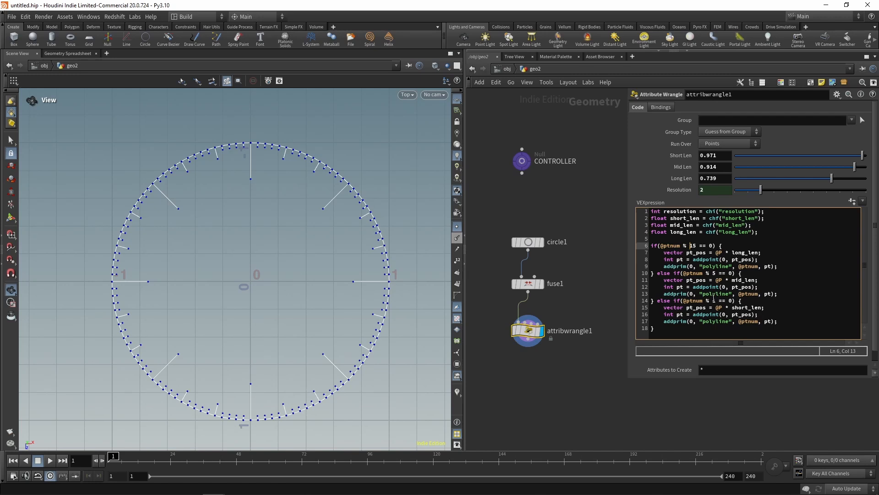
text((15 * resolution))
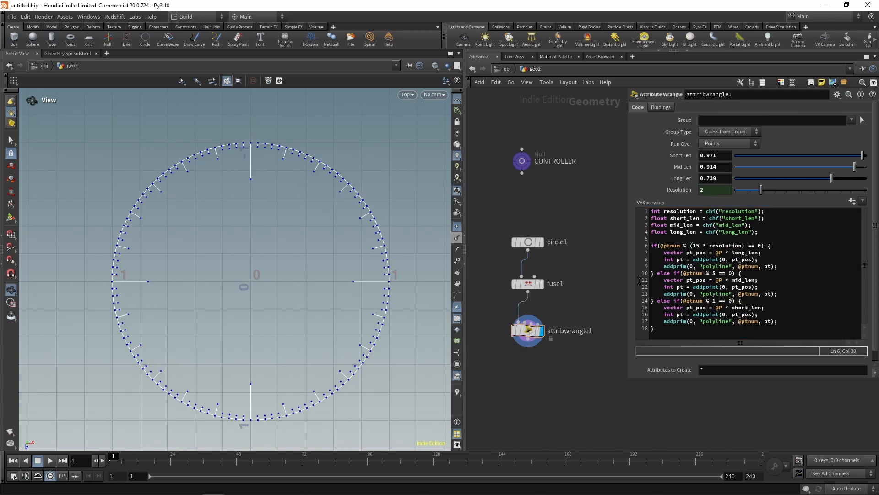
click(712, 273)
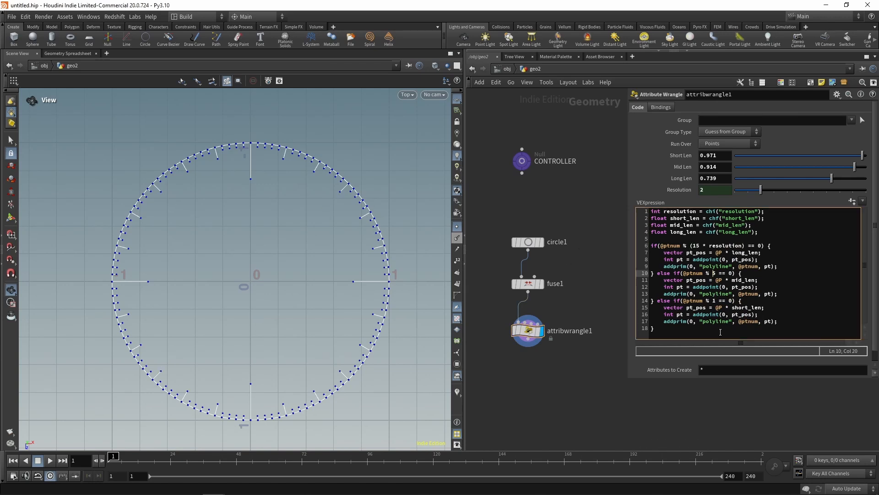
text((5 * resolution)
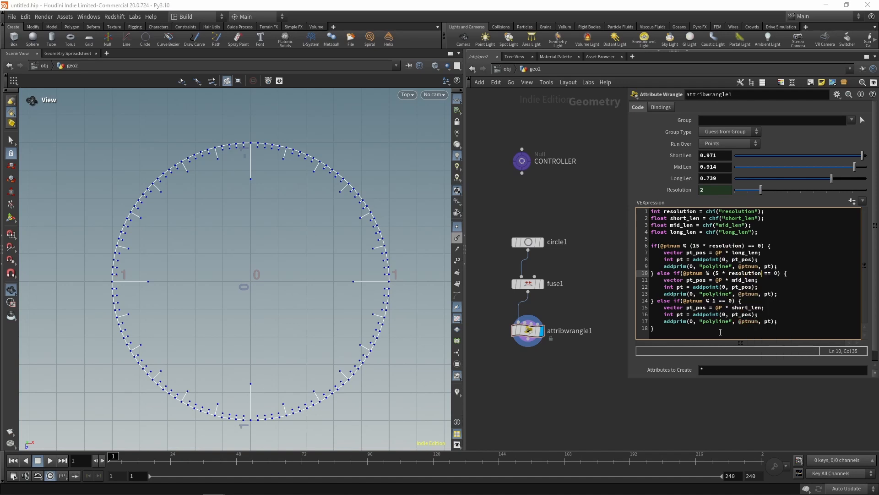
text())
click(715, 301)
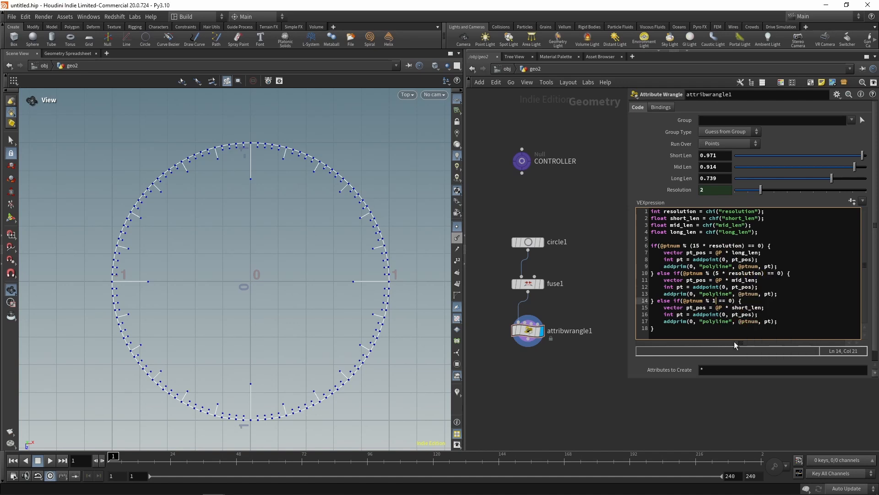
key(BackSpace)
text(resolution)
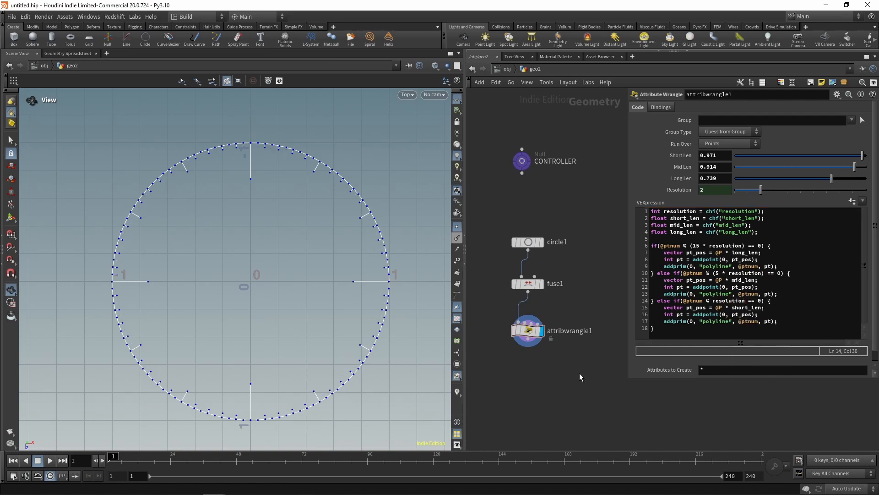
- Examine the tick spacing along the upper arc of the dial with the point display off and on
click(457, 226)
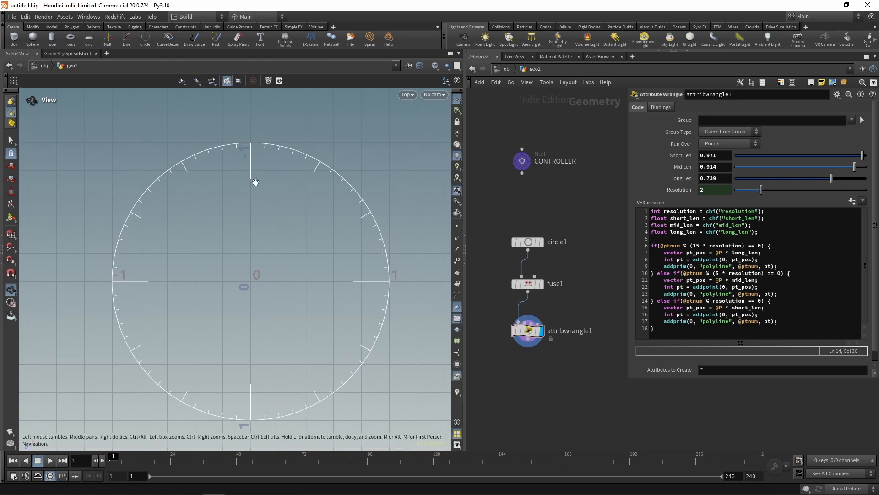
click(457, 226)
scroll(267, 143, up, 5)
right_drag(550, 155, 547, 157)
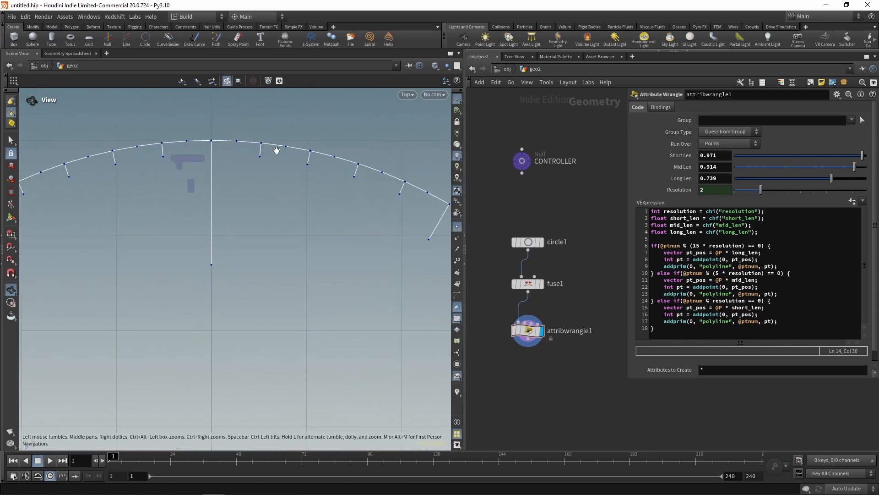
- Try CONTROLLER's Resolution at 5 and return it to 2, and hide the points in the viewport
drag(599, 215, 474, 137)
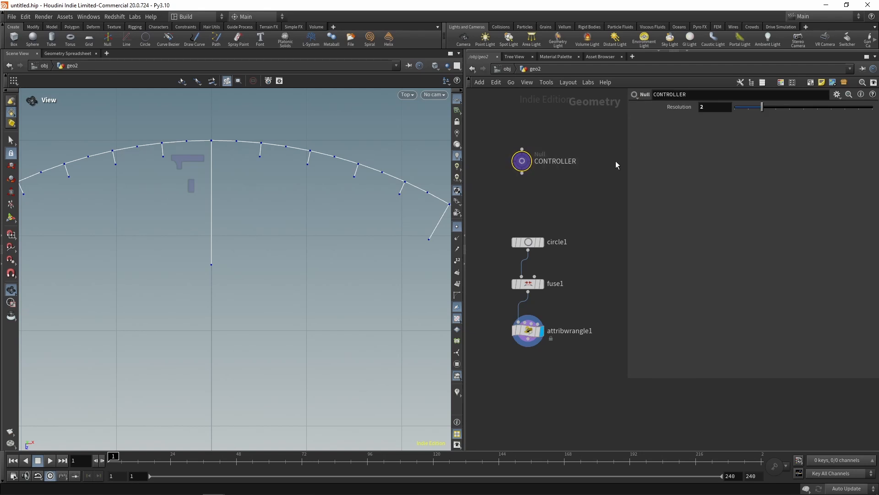
drag(764, 109, 804, 109)
right_drag(298, 201, 179, 312)
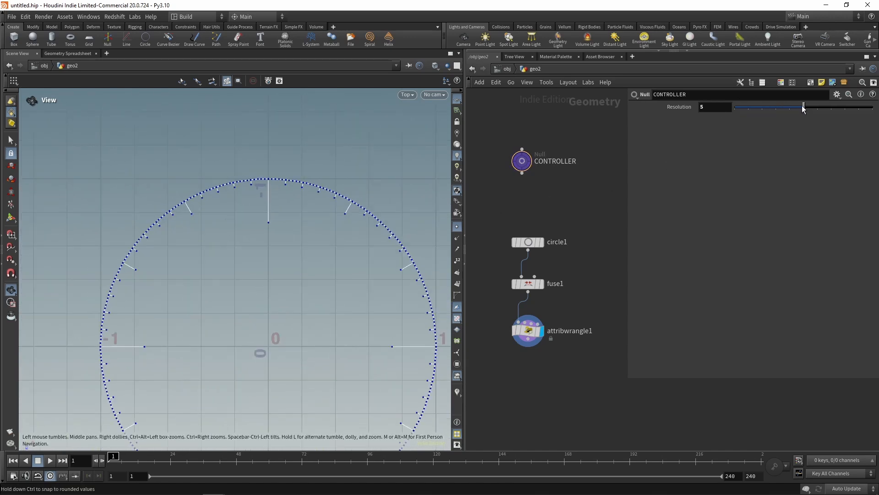
drag(804, 108, 771, 109)
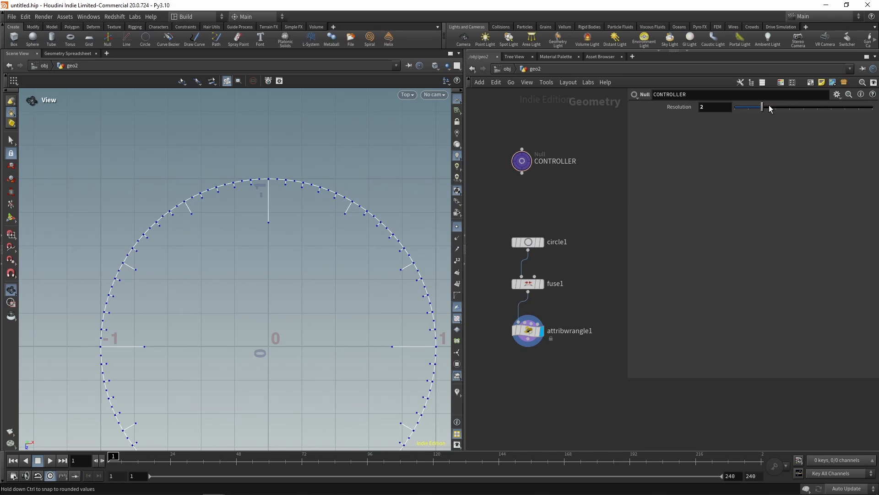
middle_drag(296, 233, 255, 159)
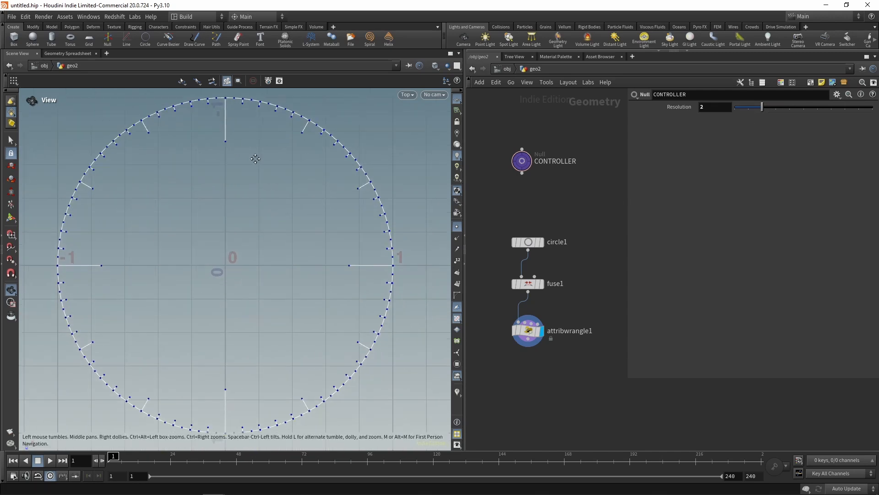
right_drag(260, 169, 243, 187)
click(458, 226)
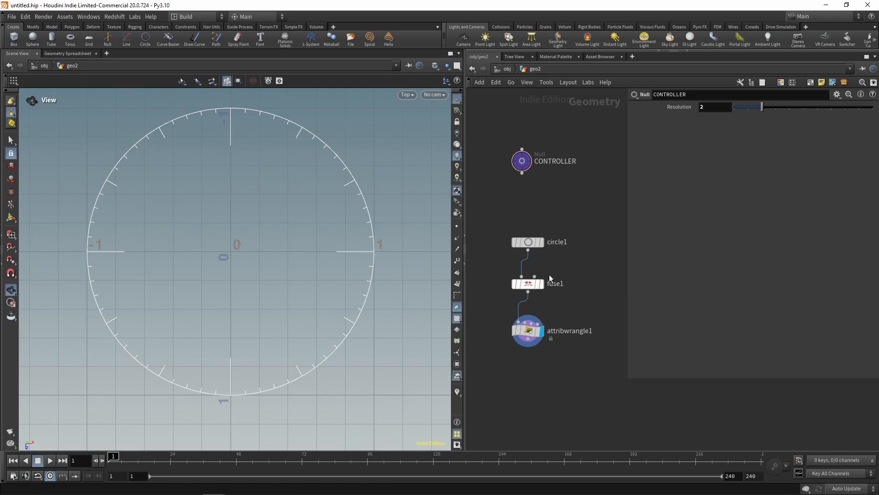
- Set attribwrangle1's Long Len to 0.822 and Mid Len to 0.927
click(528, 330)
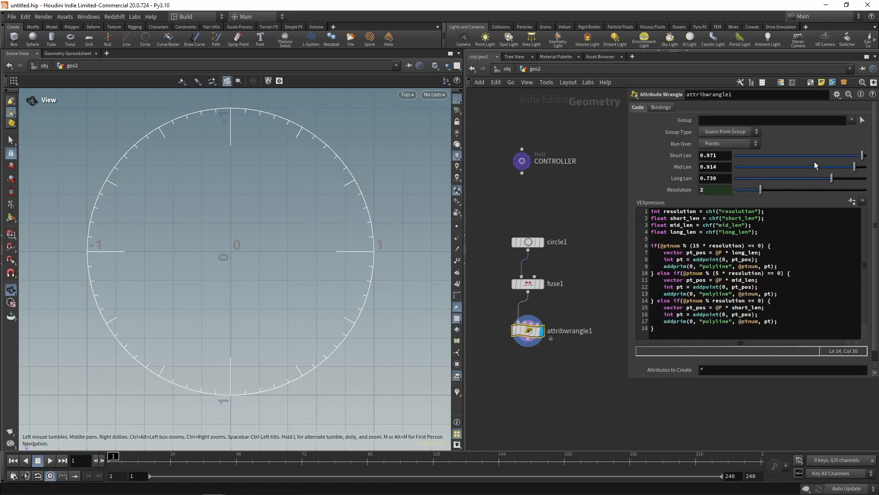
drag(833, 180, 857, 165)
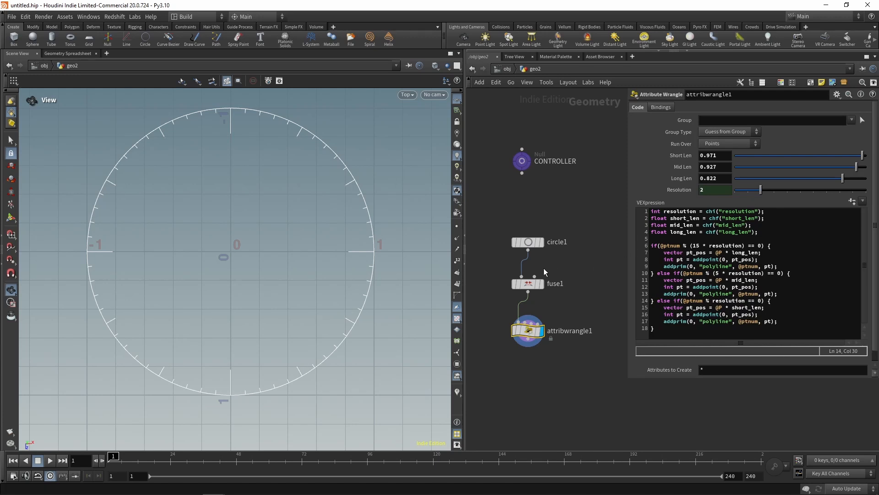
middle_drag(571, 281, 552, 267)
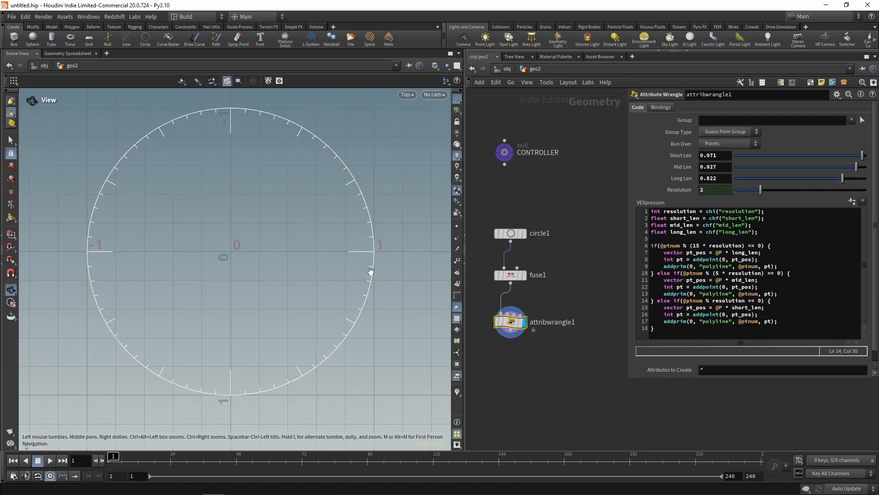
- Duplicate the circle1, fuse1 and attribwrangle1 chain and place the copy beside the original
drag(576, 215, 472, 377)
key(ctrl+c)
key(ctrl+v)
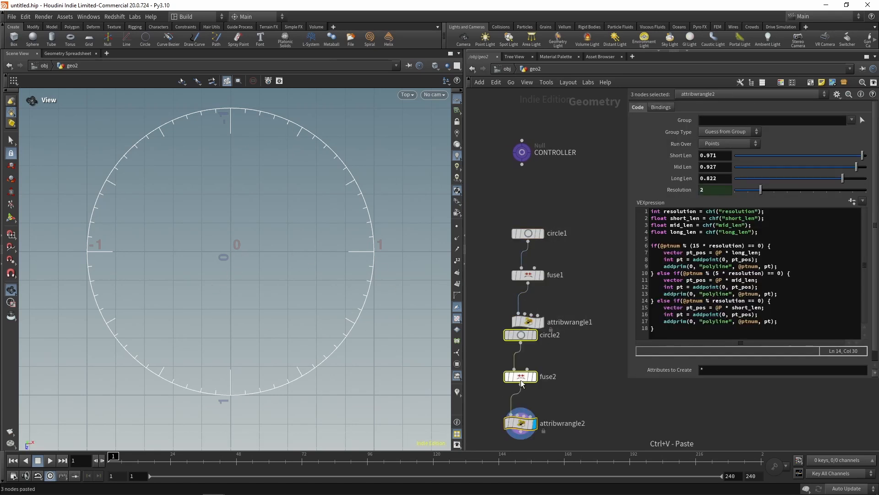
middle_drag(583, 362, 552, 316)
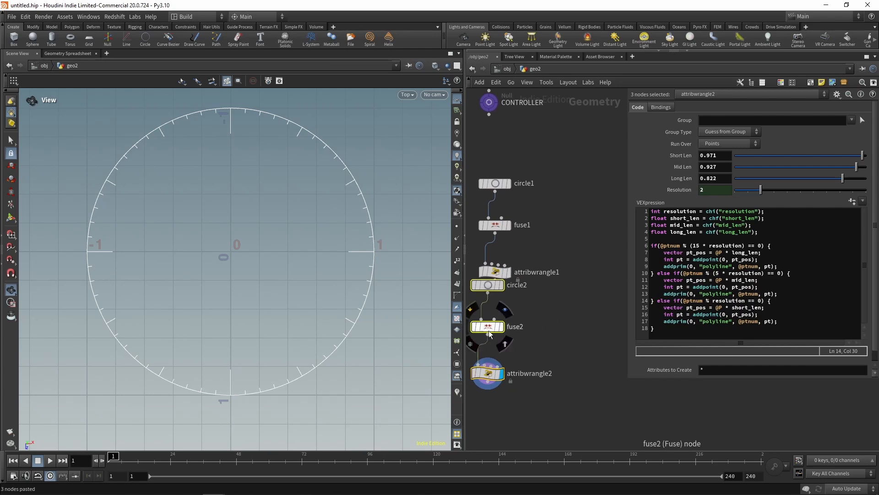
drag(488, 331, 604, 226)
- Add a Merge node below the two chains and connect attribwrangle1 and attribwrangle2 to it, displaying the merged result
click(555, 361)
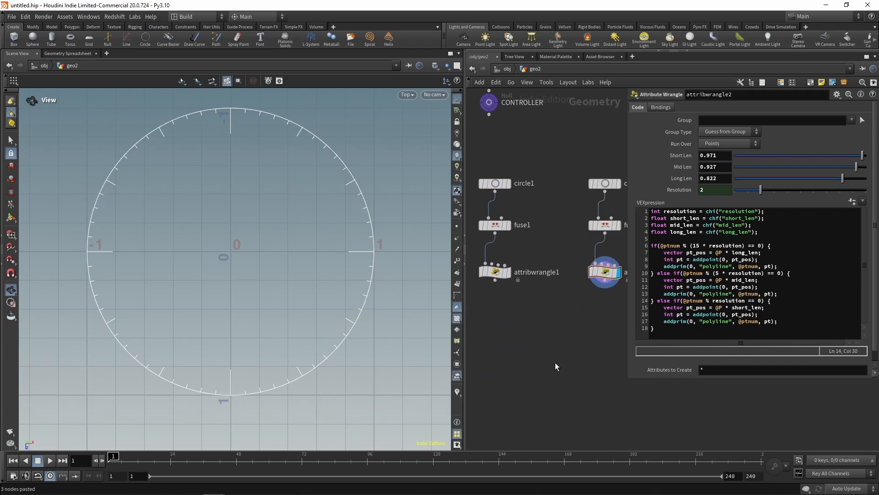
key(Tab)
text(mer)
key(Return)
click(555, 362)
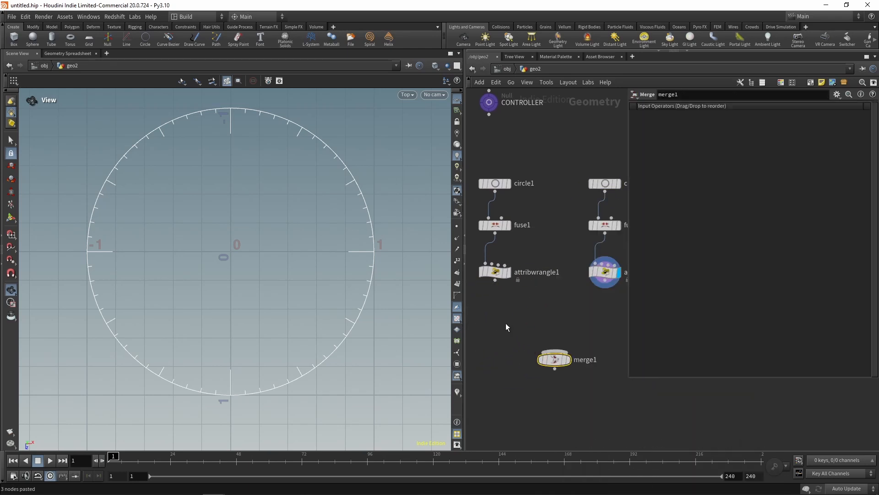
drag(485, 306, 597, 262)
drag(499, 282, 557, 364)
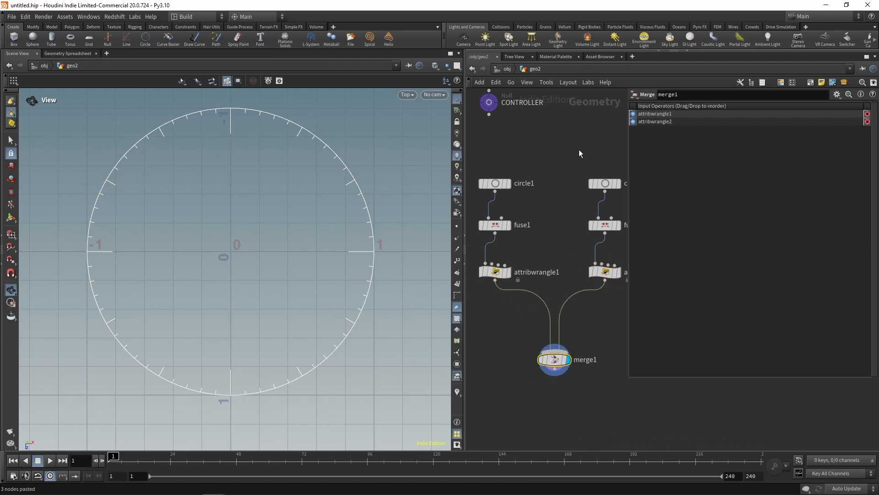
- Shrink circle2's radius to about 0.4 and set attribwrangle2's Short Len to 1.054, Mid Len to 1.144 and Long Len to 1.261
click(605, 183)
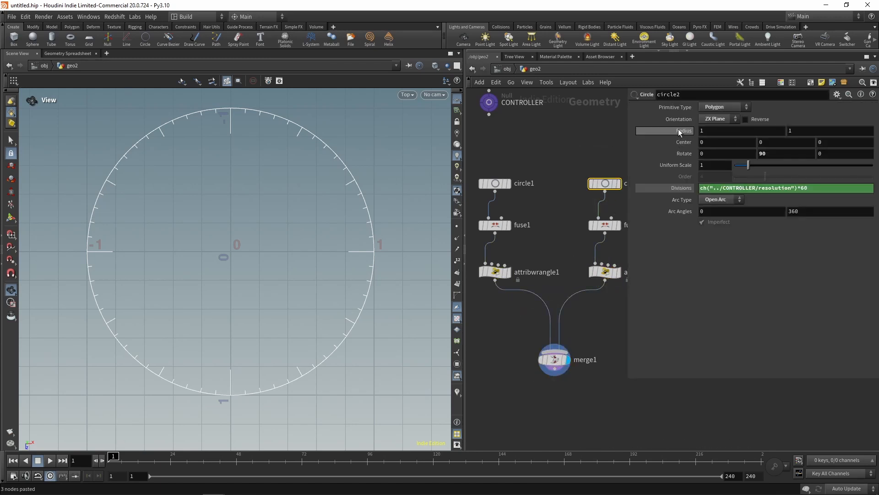
middle_drag(678, 129, 436, 204)
click(605, 280)
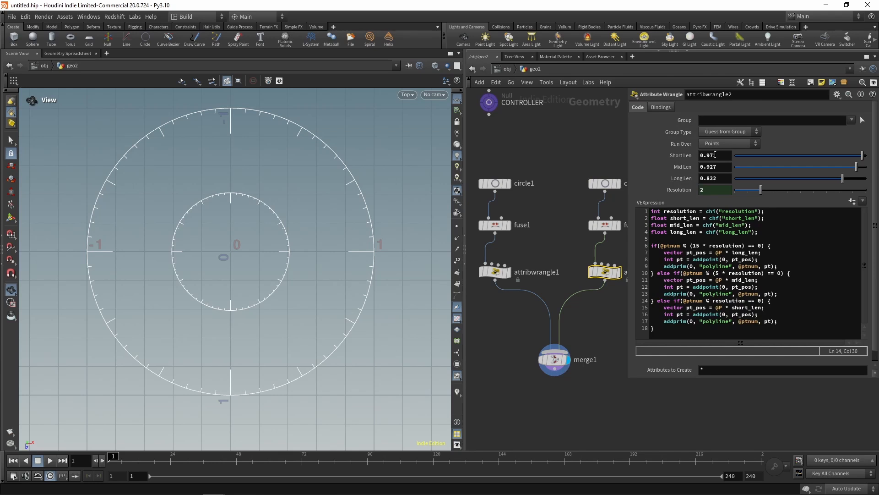
middle_drag(714, 178, 850, 202)
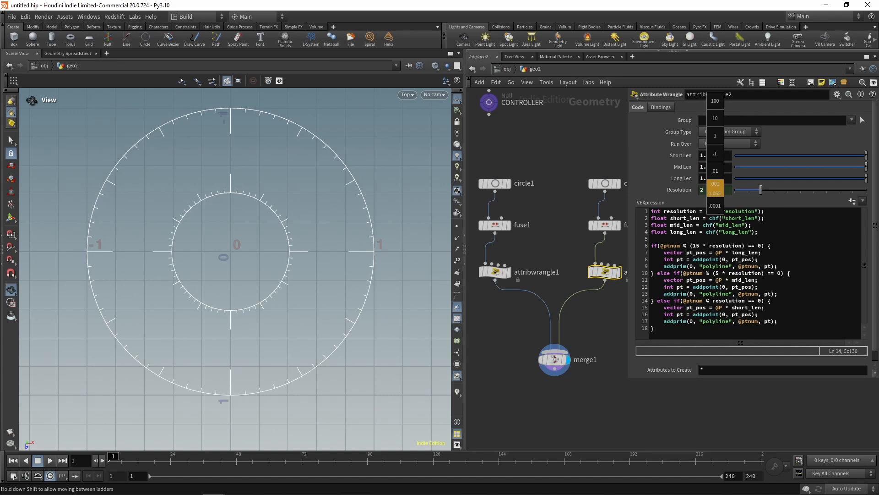
middle_drag(727, 164, 479, 243)
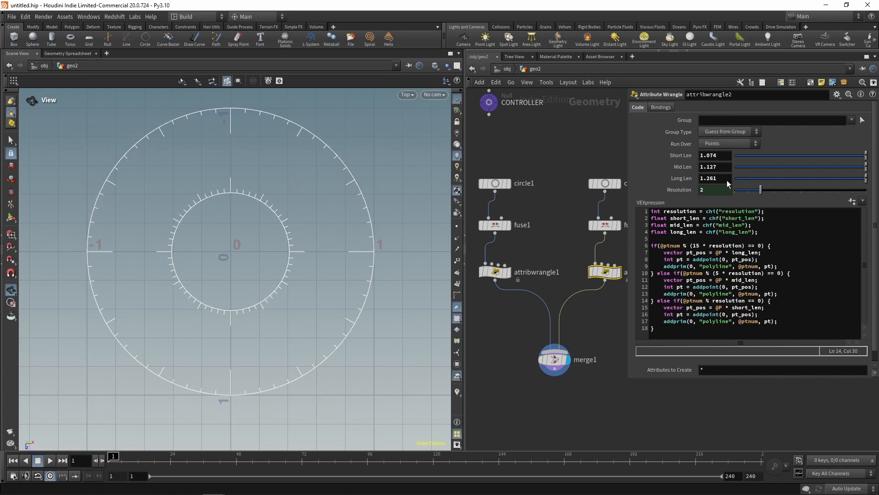
middle_drag(723, 164, 726, 201)
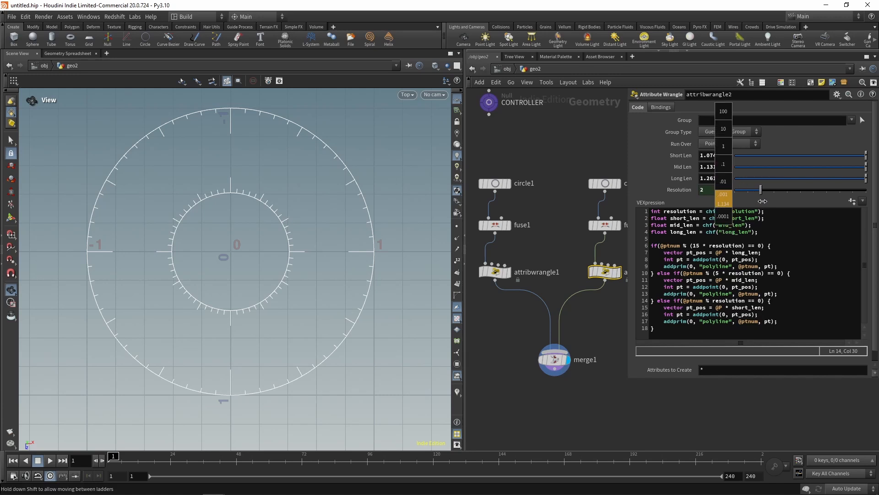
middle_drag(797, 201, 797, 201)
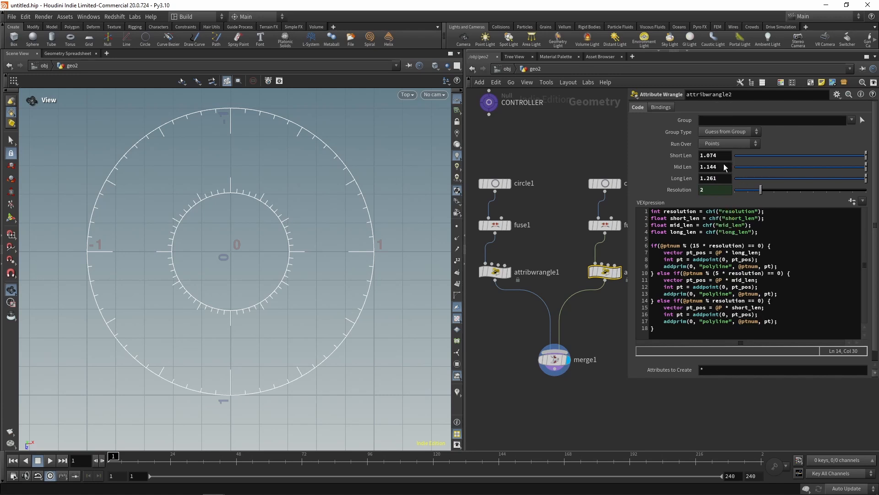
middle_drag(719, 155, 718, 188)
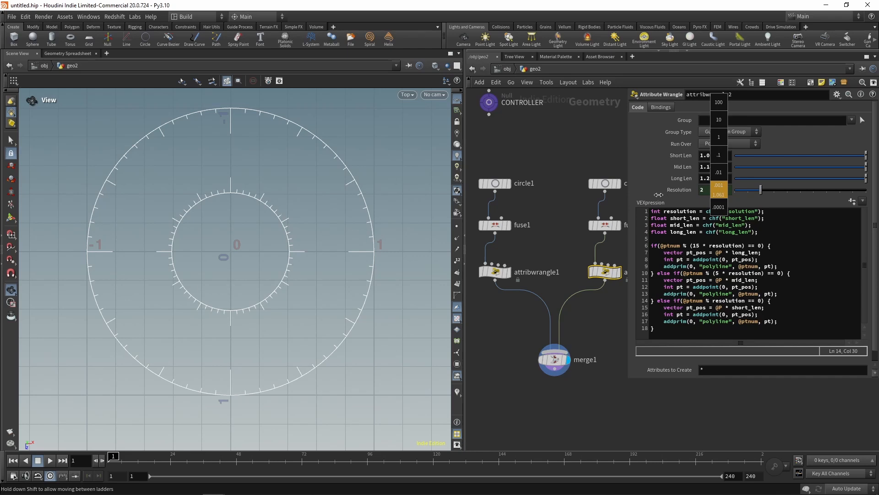
middle_drag(631, 203, 631, 203)
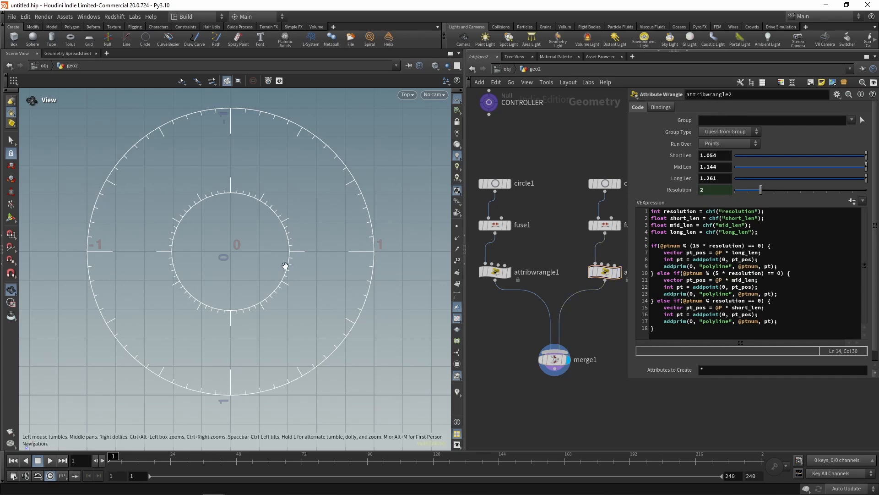
- Play the animation in the perspective view of the whole scene to check the ring between the two dials, and stop it
mouse_move(284, 257)
mouse_down()
mouse_move(274, 251)
mouse_move(279, 265)
mouse_up()
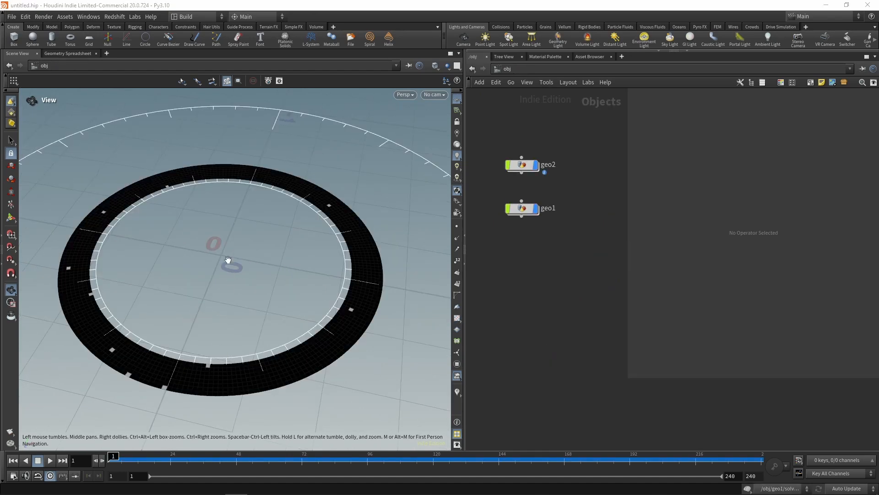
click(50, 463)
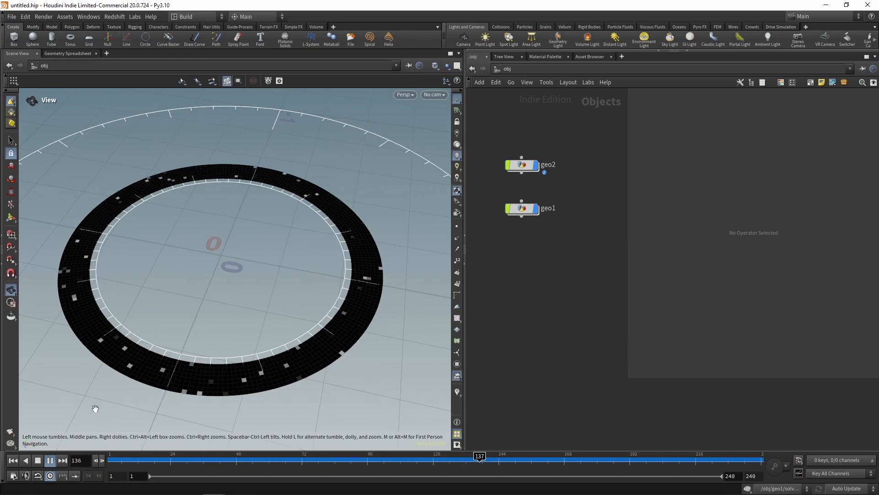
click(38, 461)
- Add a new Geometry object below geo1 at the object level and go inside it
key(Tab)
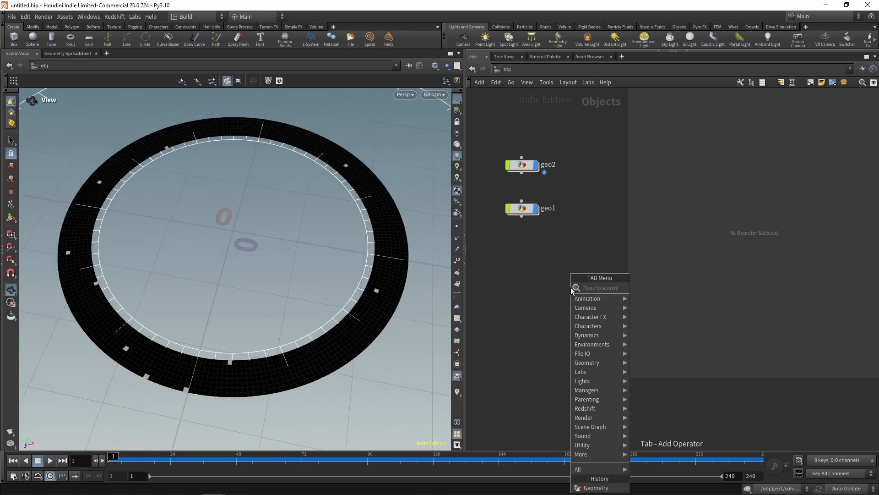
text(geom)
key(Return)
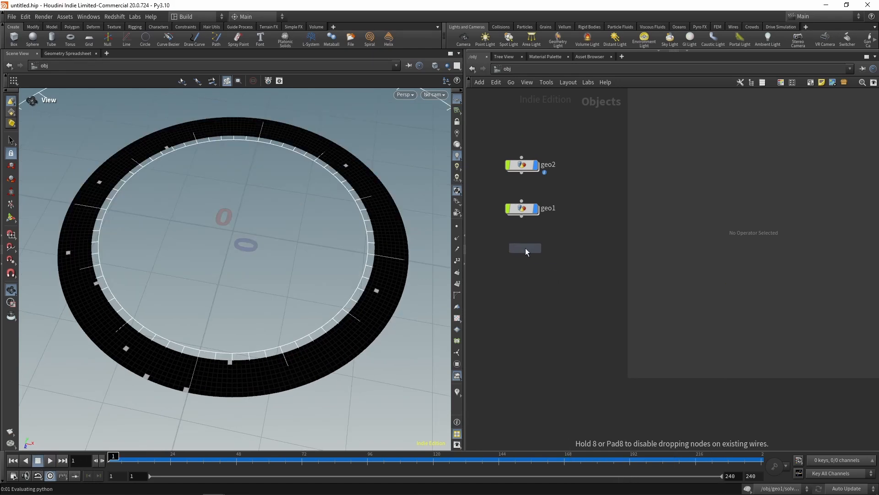
click(526, 248)
double_click(526, 248)
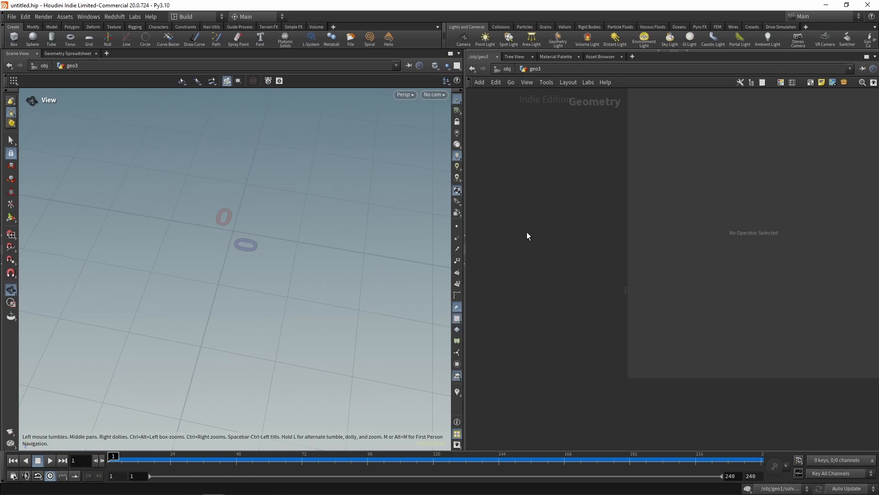
- Add a Circle node oriented to the ZX plane with a radius of 0.48
key(Tab)
text(cir)
key(Return)
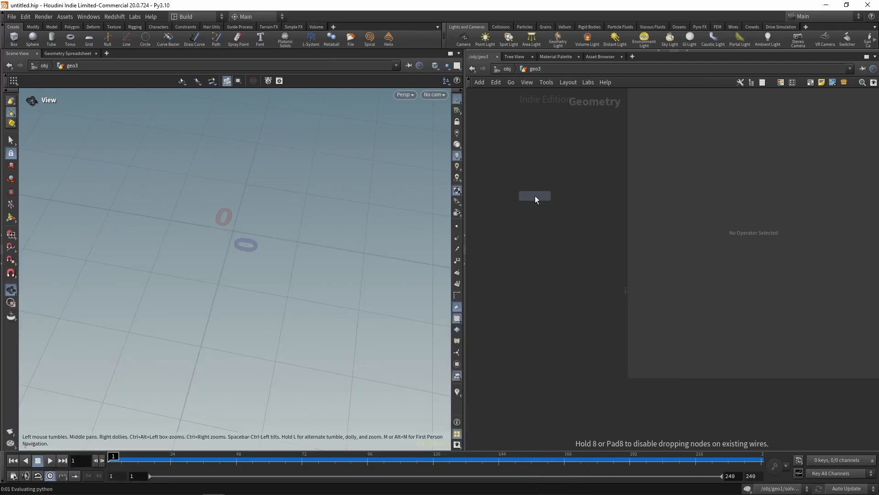
click(535, 197)
click(721, 119)
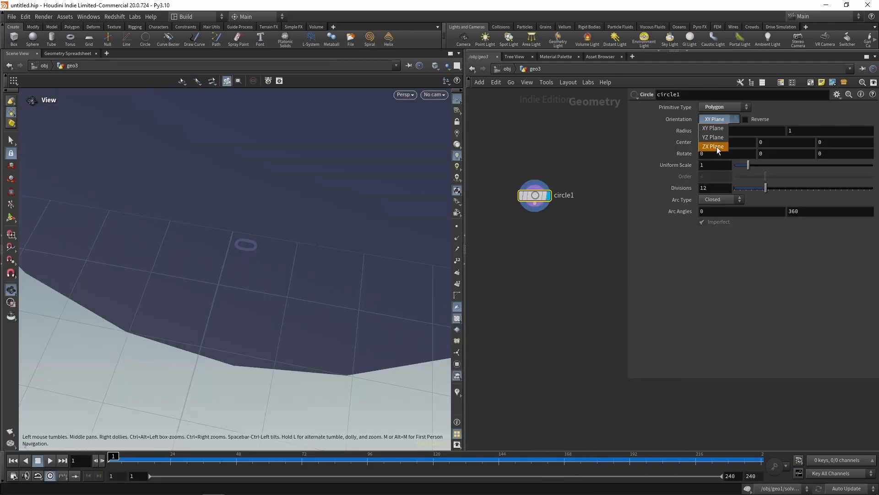
click(717, 147)
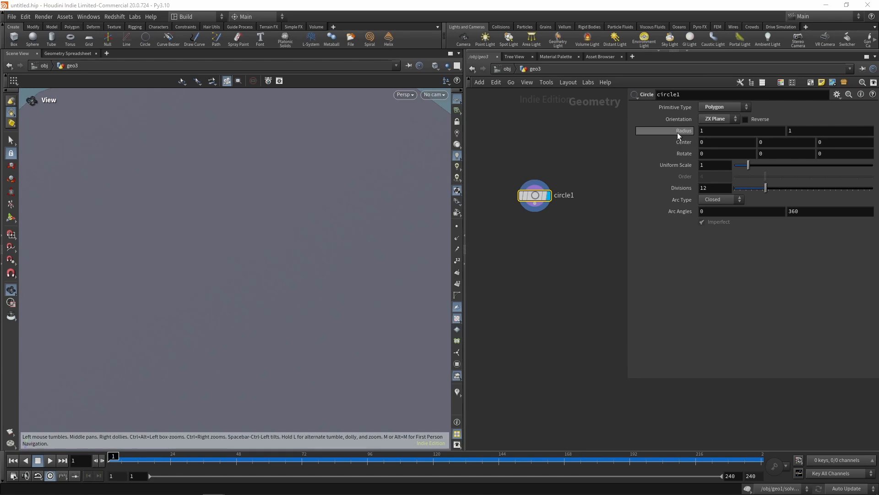
middle_drag(677, 133, 465, 185)
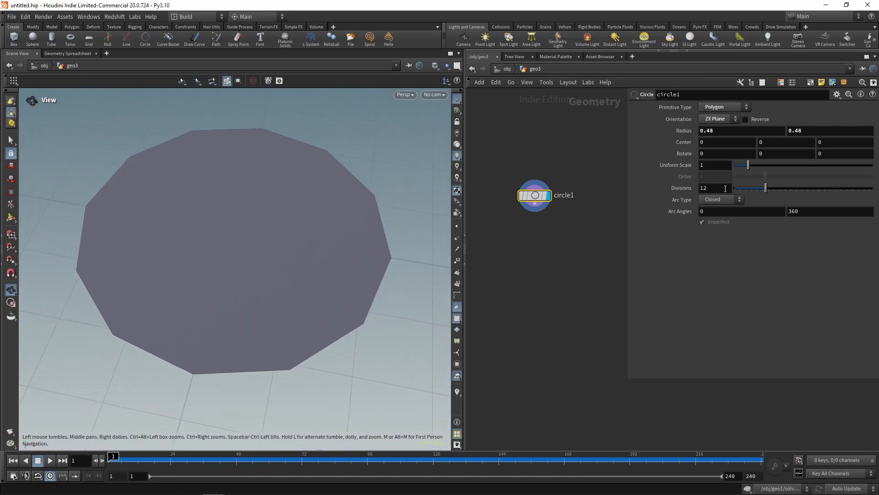
- Set the circle's divisions to 240 and its arc type to Open Arc
click(717, 187)
text(240)
key(Tab)
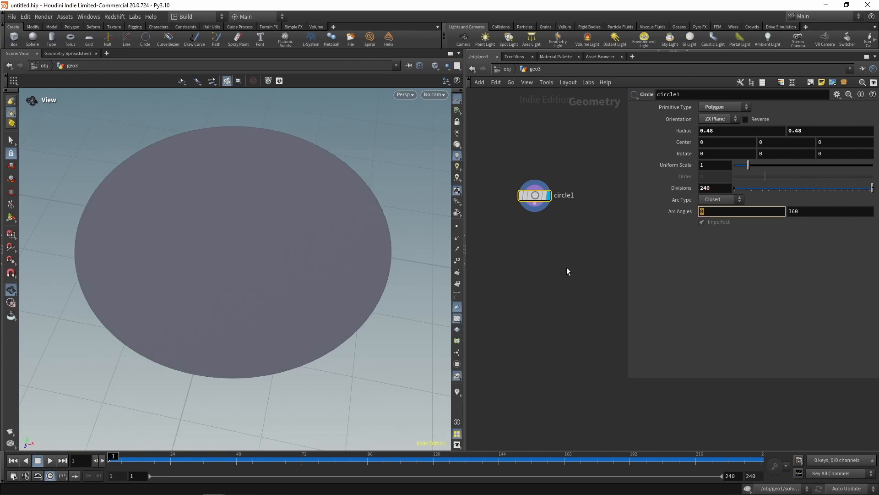
click(718, 199)
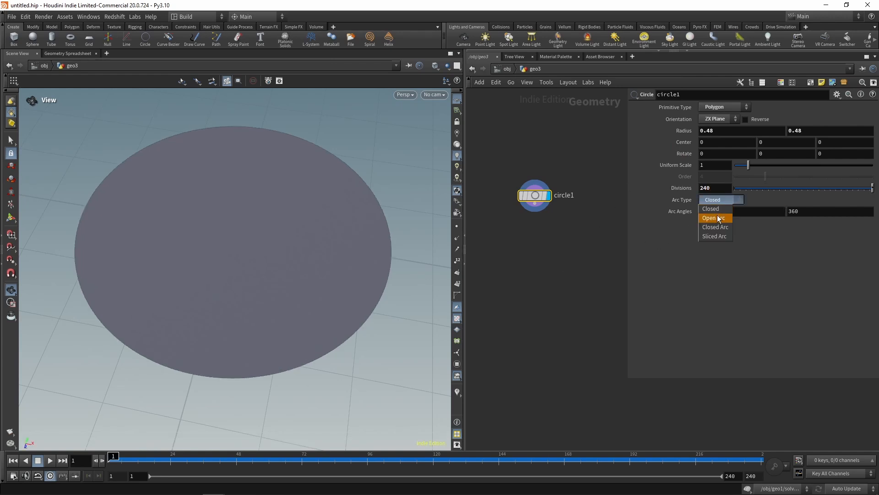
click(717, 216)
- Add a Fuse node after circle1 and switch the network's wires to the rounded style
key(Tab)
text(fuse)
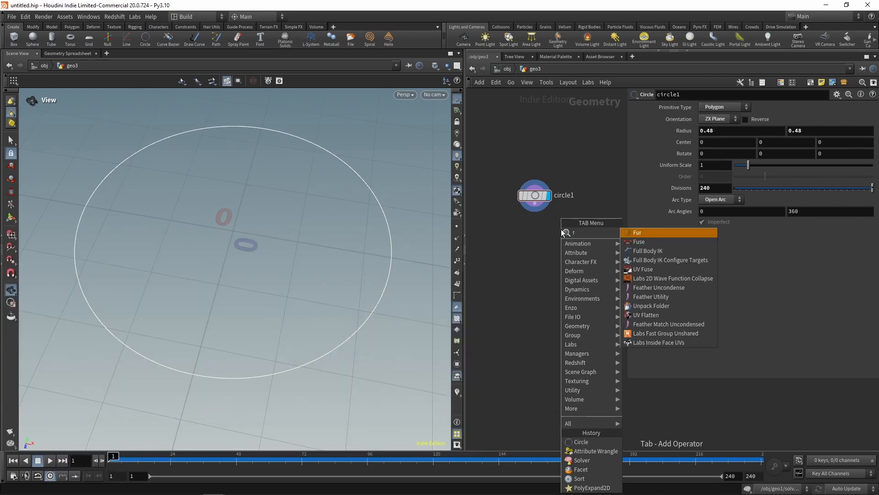
key(Return)
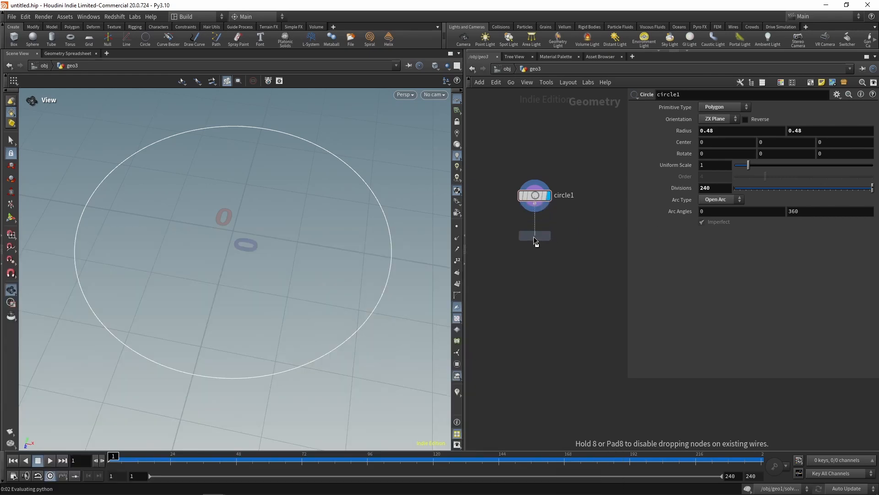
click(534, 236)
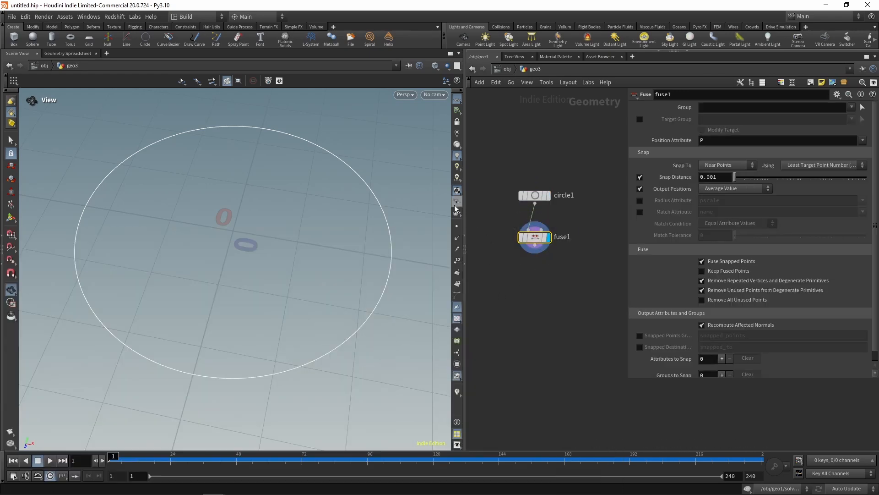
click(460, 226)
click(462, 226)
key(shift+s)
- Add a PolyExpand2D node after fuse1 that outputs Offset Surfaces on the outside only
key(Tab)
text(polyex)
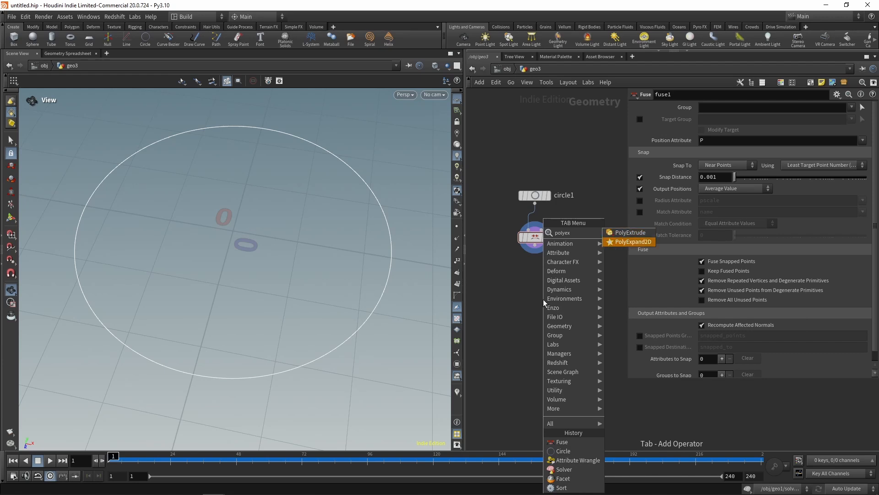
key(Return)
click(535, 297)
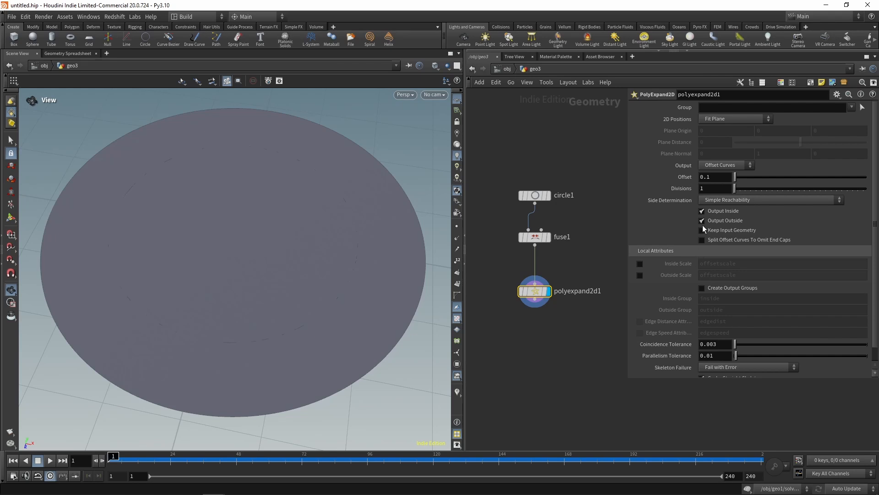
click(702, 211)
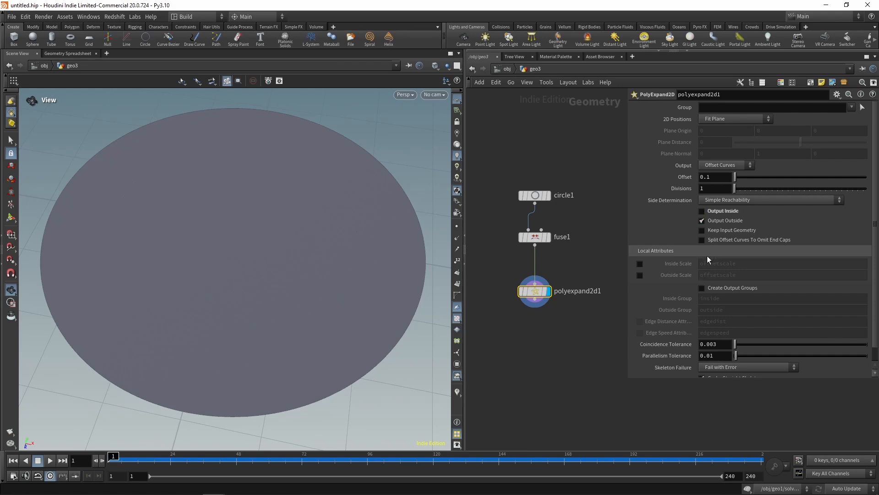
click(728, 170)
click(735, 187)
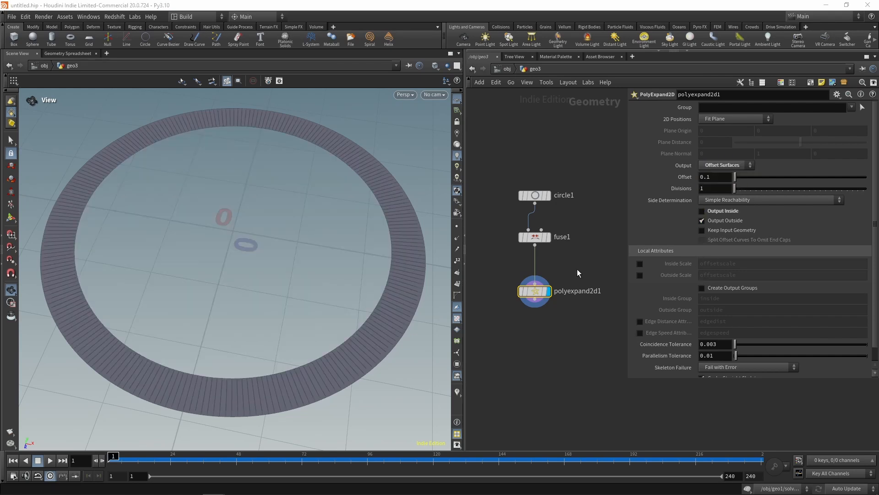
- Set the PolyExpand2D divisions to 10, check the grid from the top, and move the node slightly closer to fuse1
drag(329, 235, 330, 205)
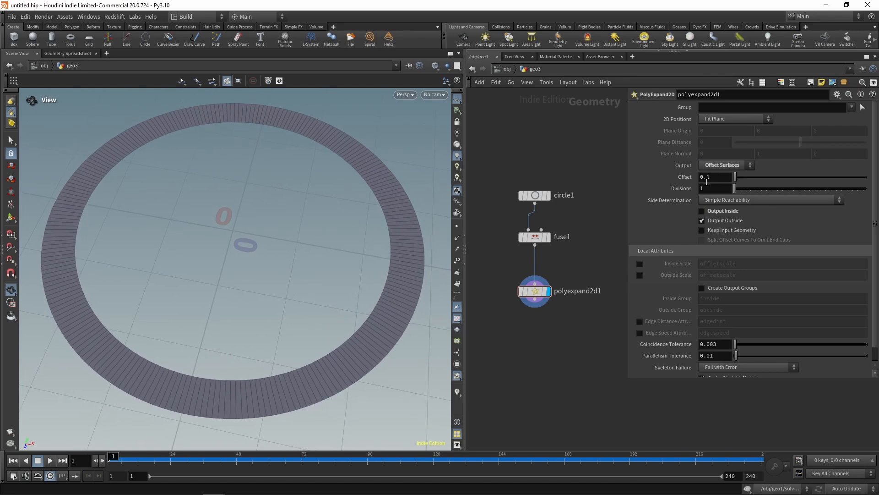
drag(734, 187, 759, 188)
key(space+2)
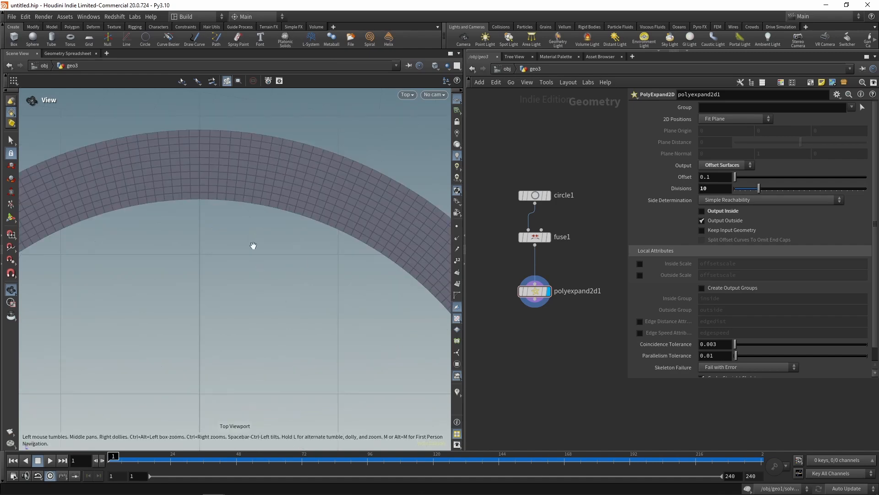
key(space+1)
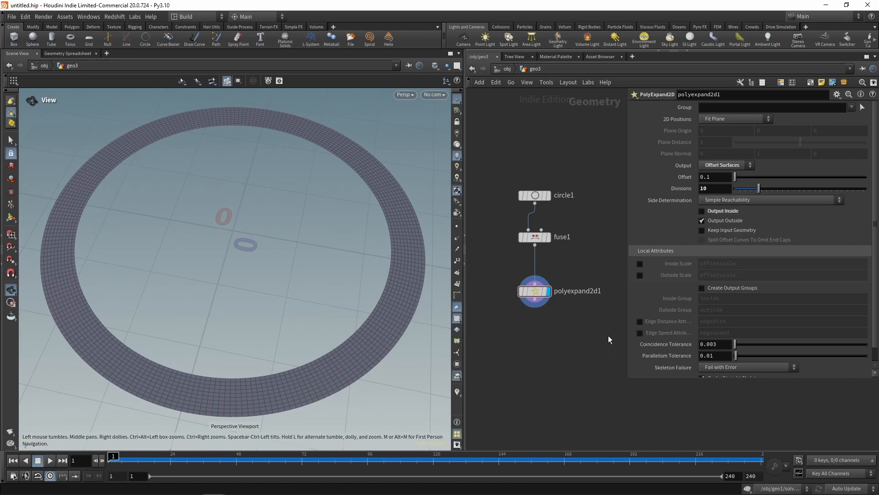
drag(539, 296, 539, 284)
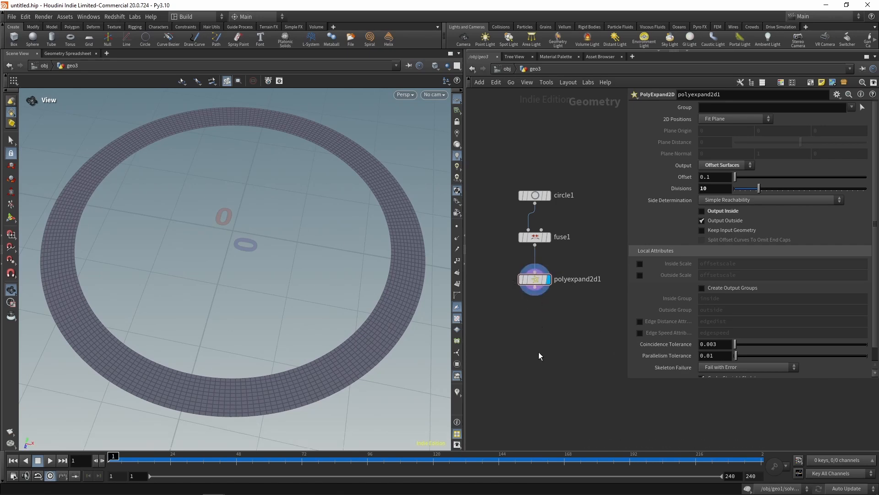
- Display primitive numbers on the ring and examine their order up close around the seam
click(459, 283)
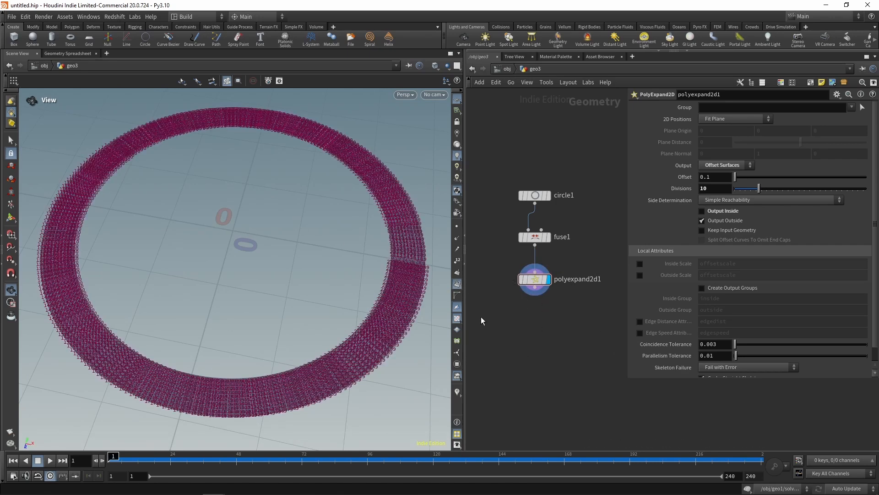
right_drag(403, 252, 729, 257)
middle_drag(390, 287, 303, 252)
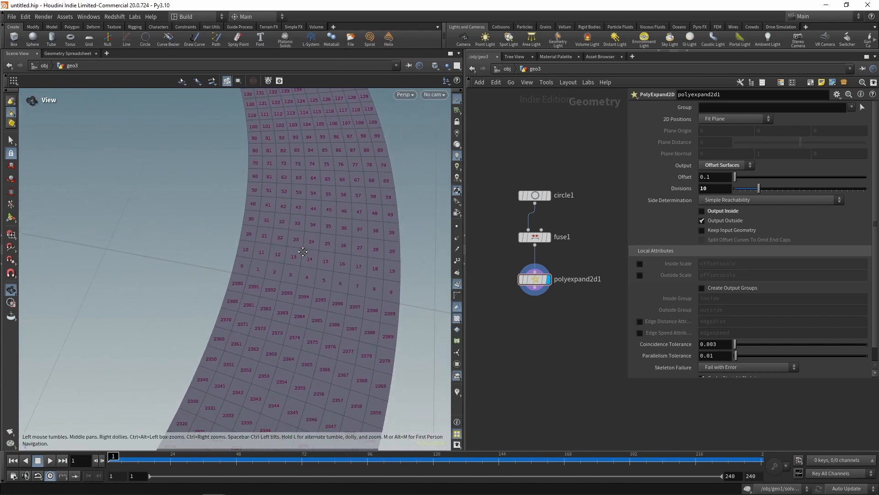
right_drag(293, 283, 337, 276)
middle_drag(338, 277, 291, 273)
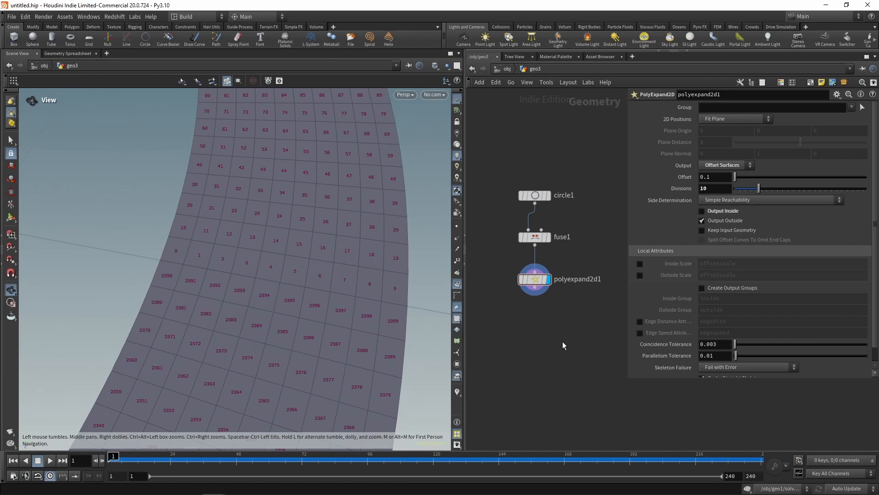
- Add a Sort node after polyexpand2d1 and set its Primitive Sort to Random
key(Tab)
text(sort)
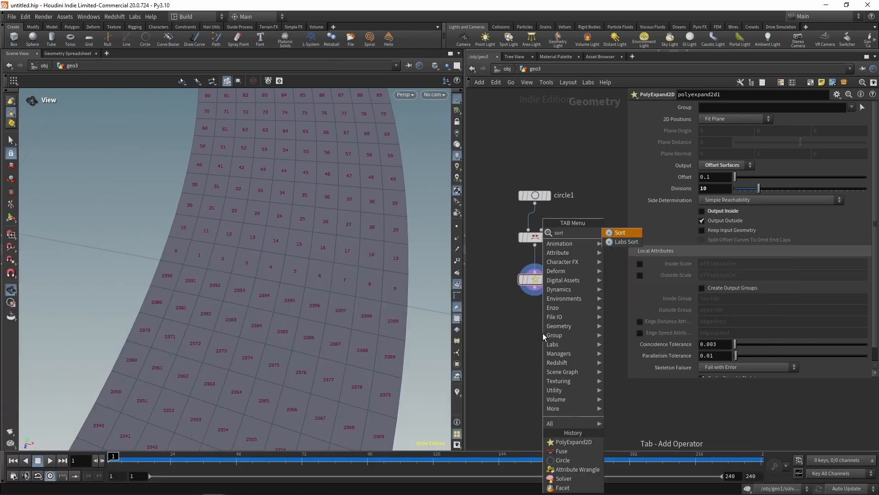
key(Return)
click(545, 338)
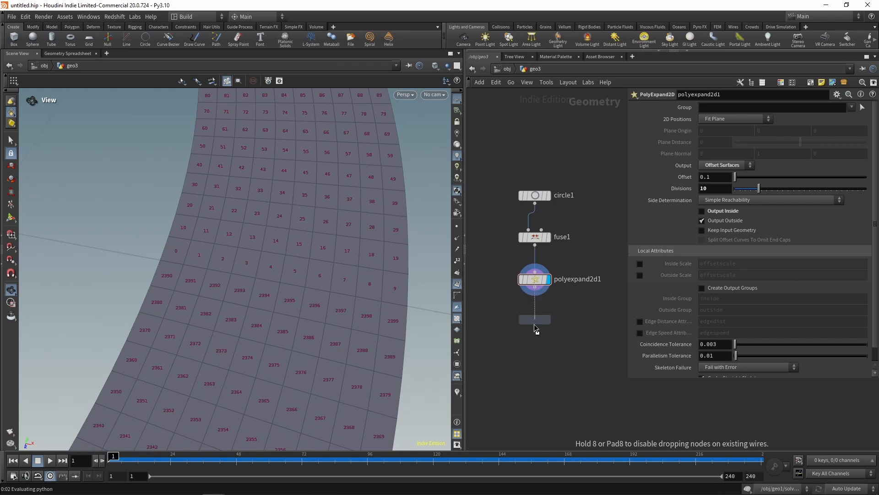
click(549, 329)
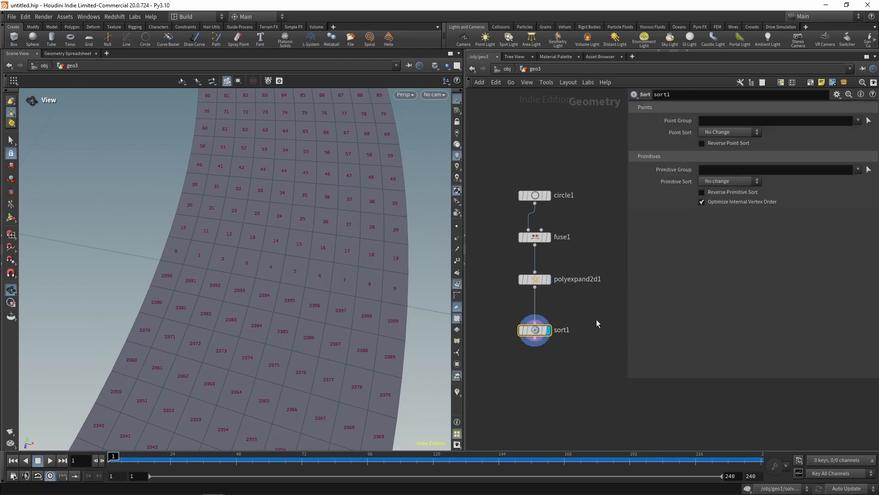
click(721, 183)
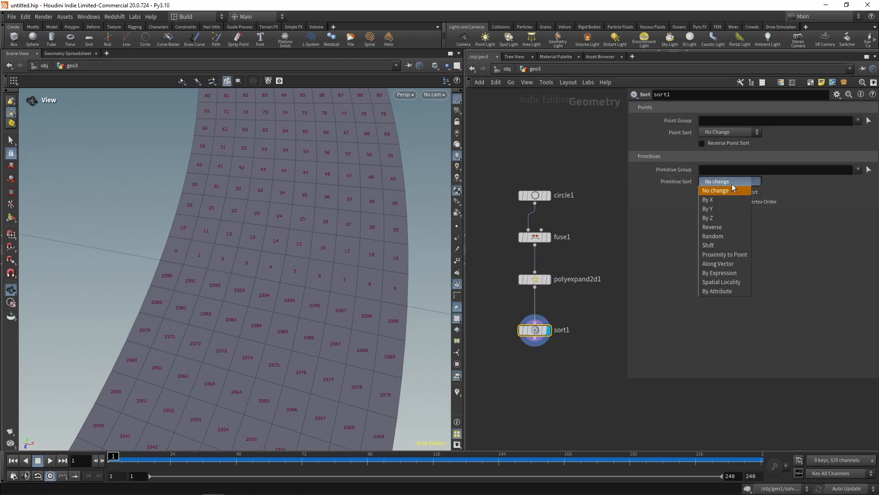
click(733, 240)
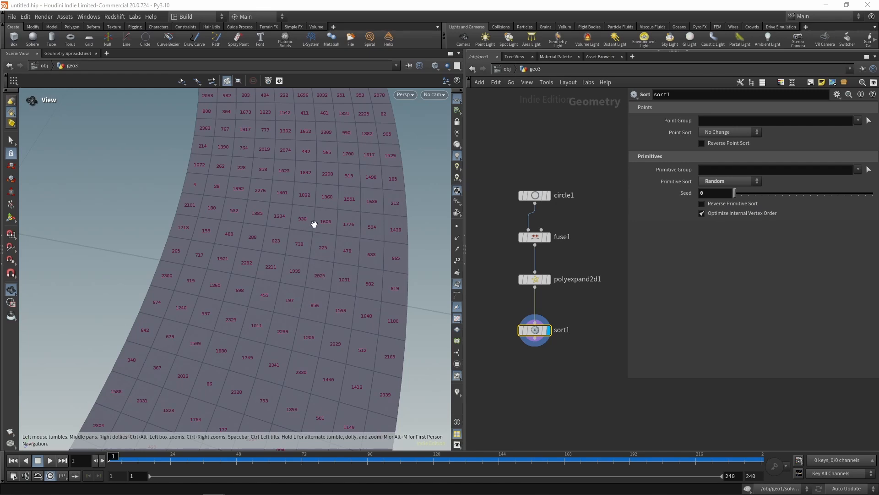
- Check the shuffled primitive numbers across the ring and turn their display off
right_drag(324, 220, 187, 327)
middle_drag(256, 258, 345, 247)
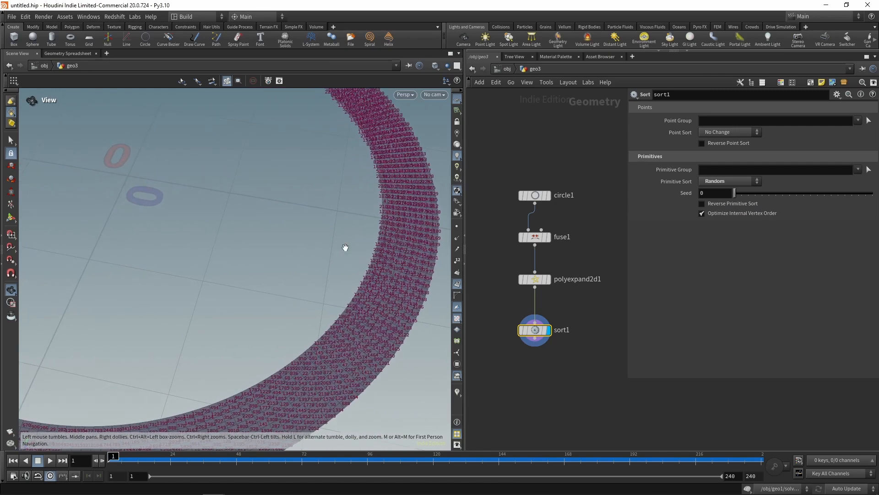
click(458, 286)
right_drag(390, 239, 323, 280)
middle_drag(295, 261, 295, 283)
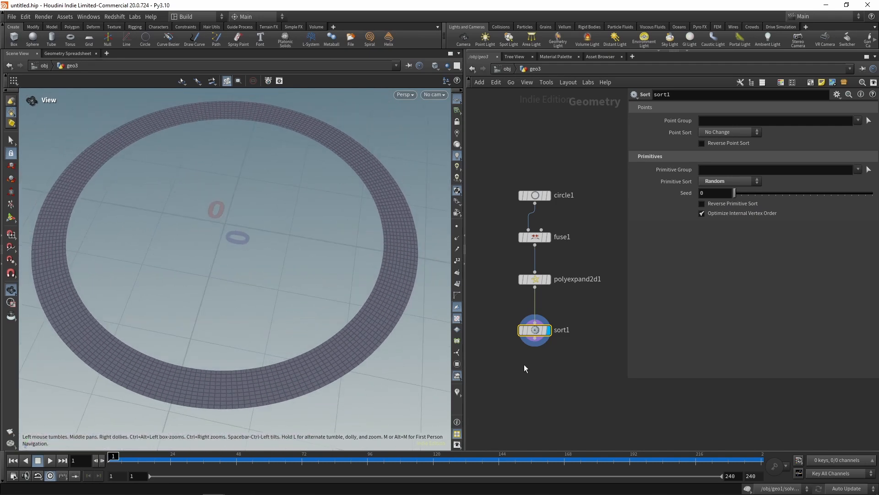
- Add a Facet node after sort1 and enable Unique Points
middle_drag(529, 369, 530, 325)
key(Tab)
text(face)
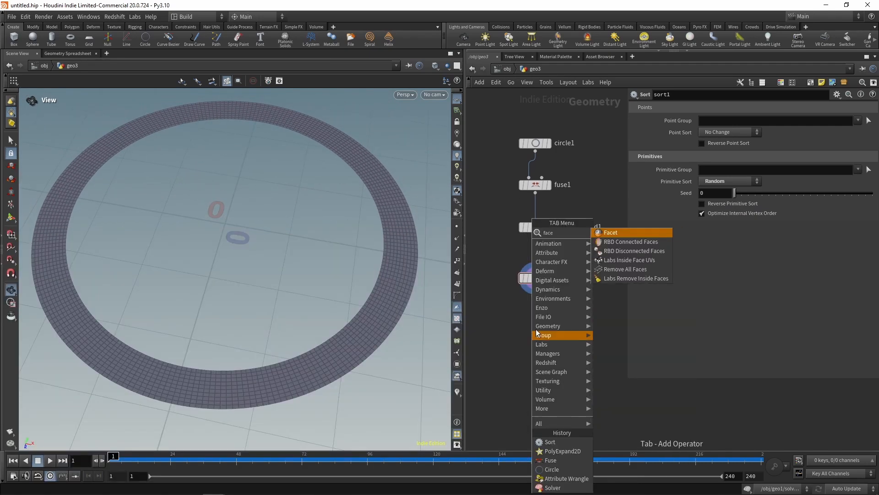
mouse_move(551, 261)
click(612, 242)
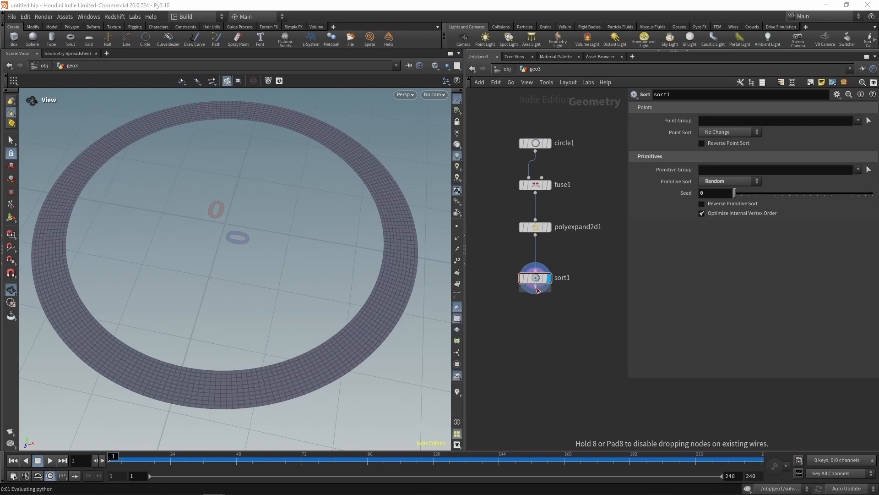
click(537, 318)
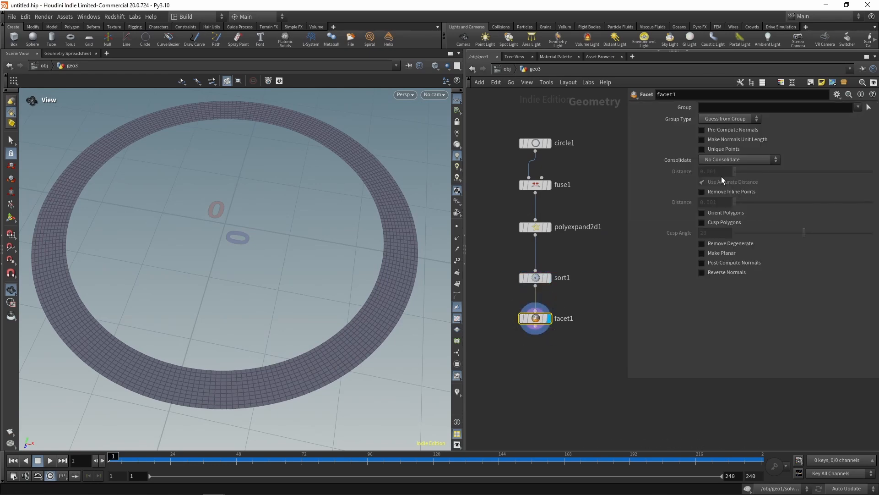
click(702, 148)
- Add a Solver node after facet1 and enter its internal network
middle_drag(579, 311, 574, 262)
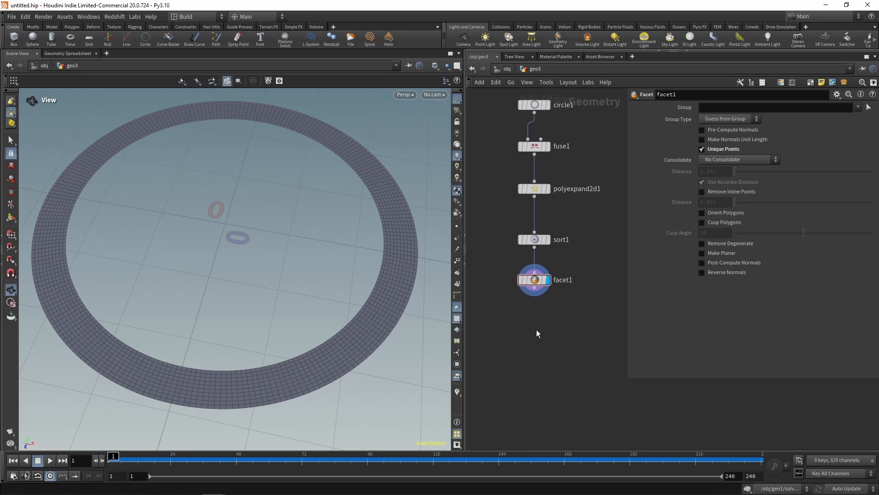
key(Tab)
text(solver)
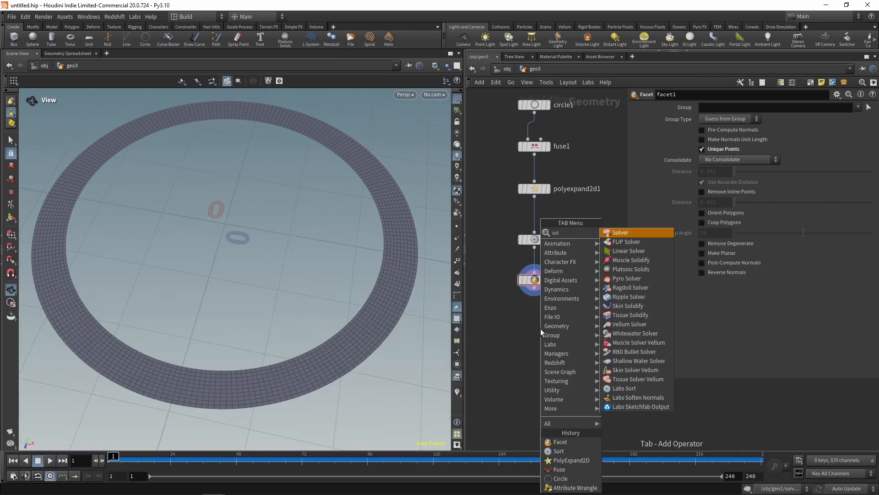
key(Return)
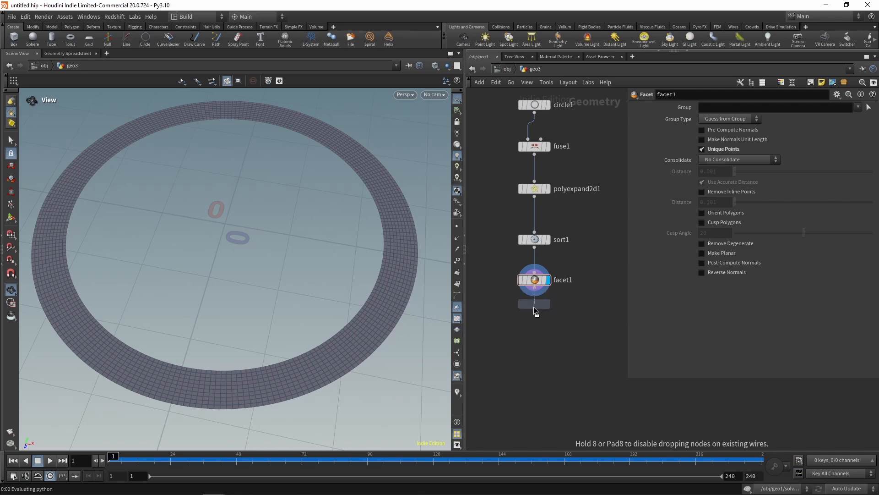
click(535, 333)
double_click(536, 330)
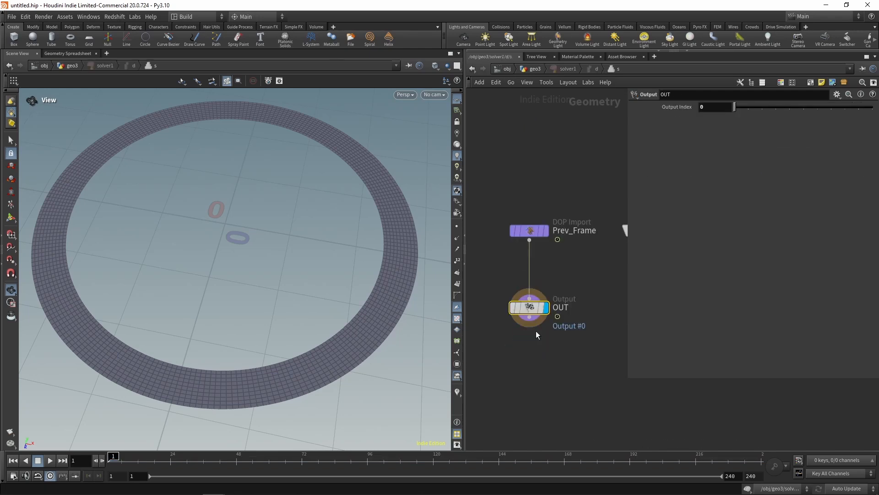
- Insert an Attribute Wrangle running over Primitives between Prev_Frame and OUT, and space the nodes out vertically
key(Tab)
text(wra)
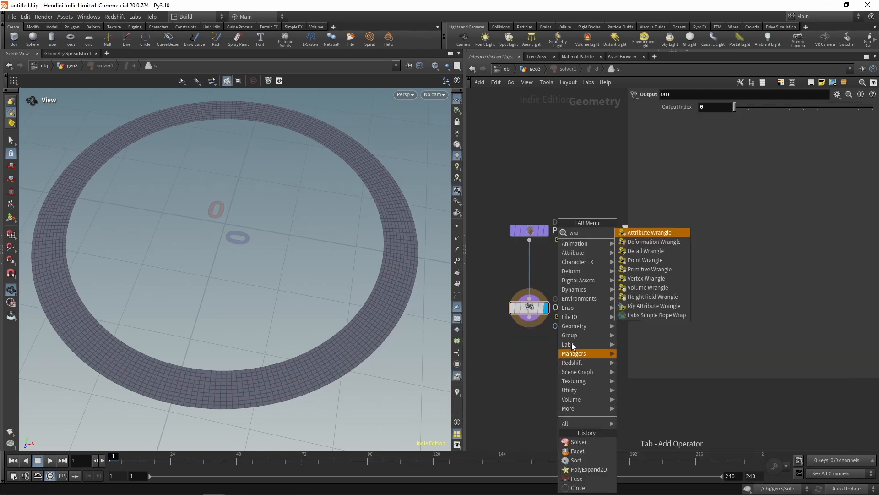
click(647, 233)
click(526, 261)
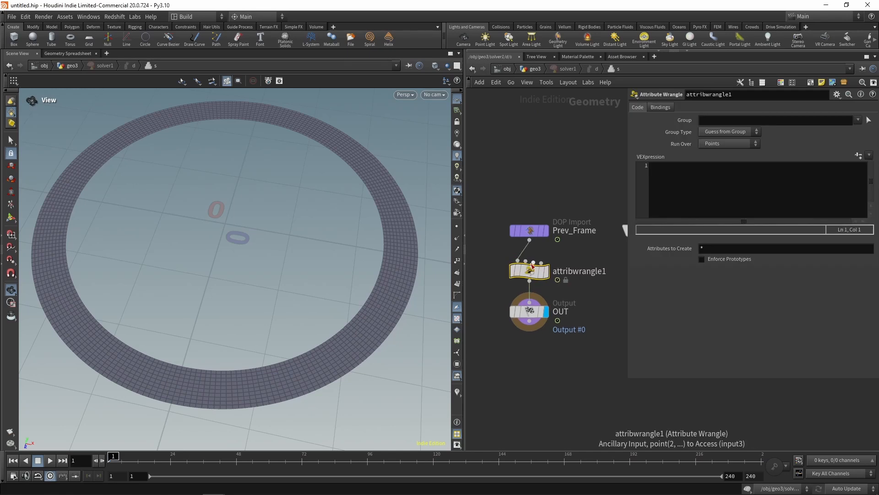
click(714, 147)
click(721, 161)
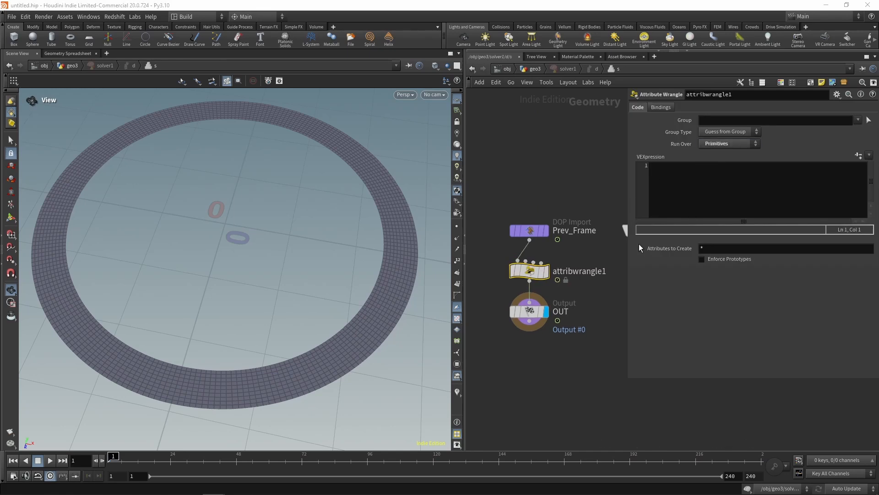
drag(529, 315, 530, 365)
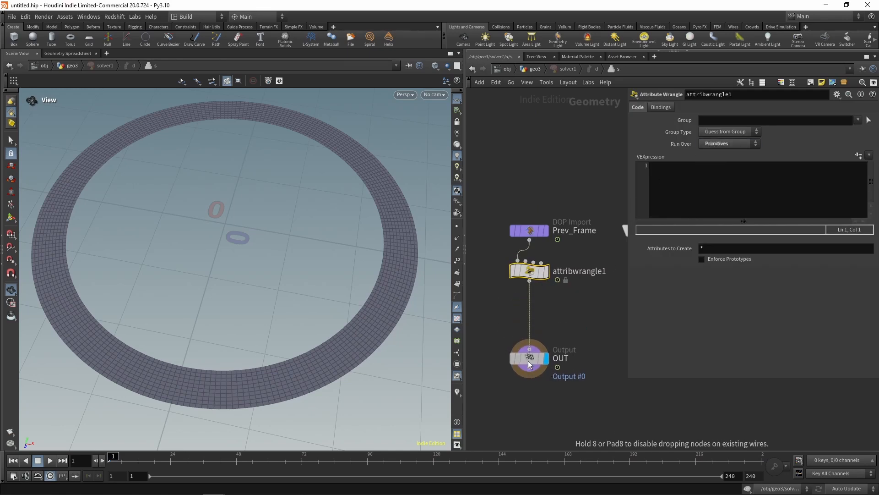
drag(530, 272, 531, 303)
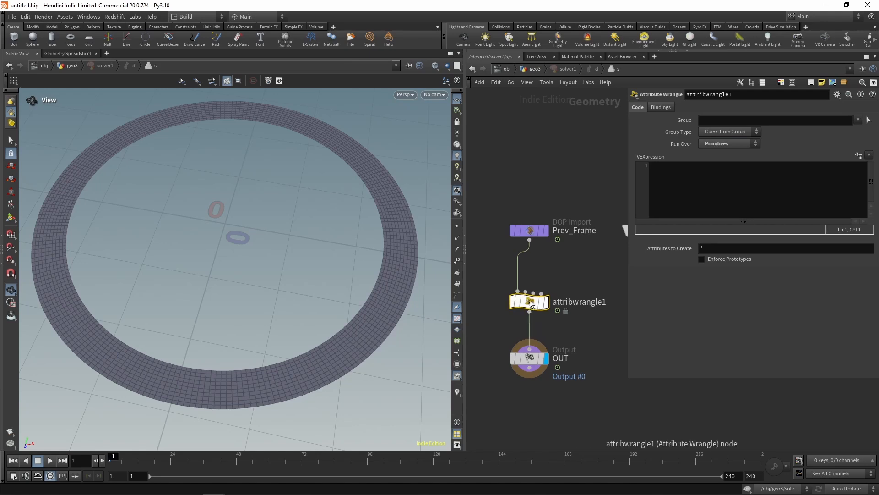
- Initialise two attributes in the wrangle's VEX code with the lines i@active = 0; and f@value = 0.0;
click(679, 178)
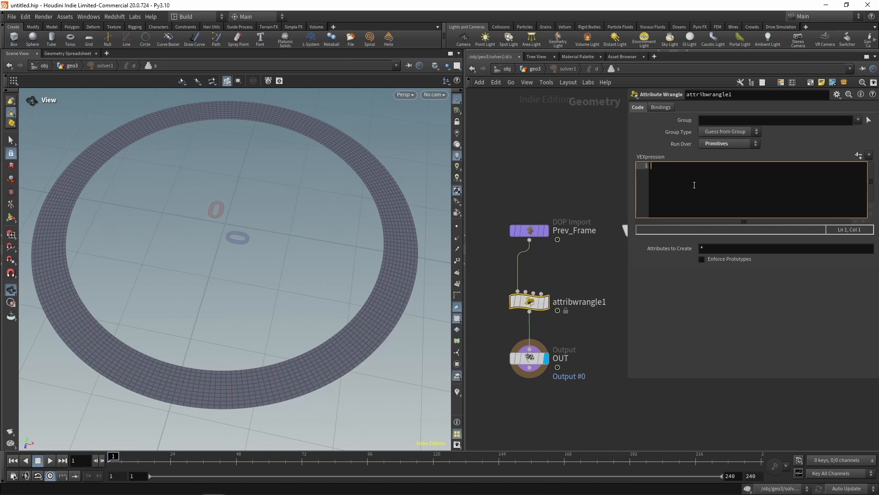
text(i)
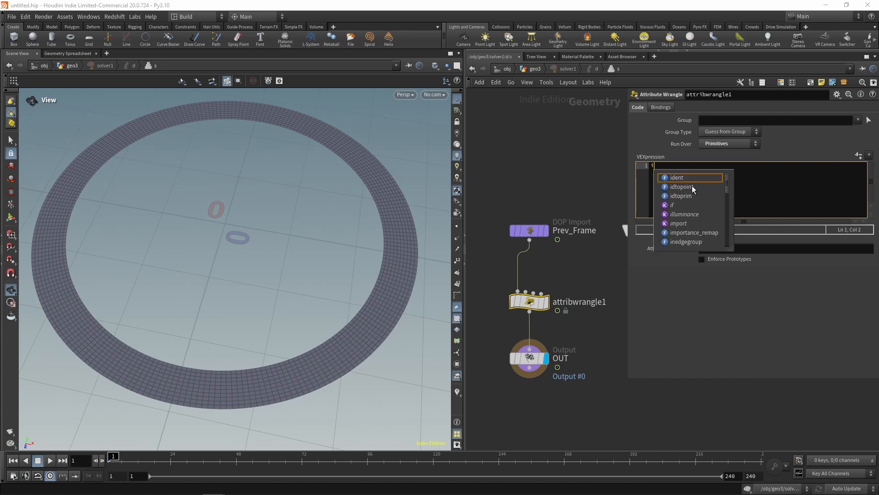
text(@active )
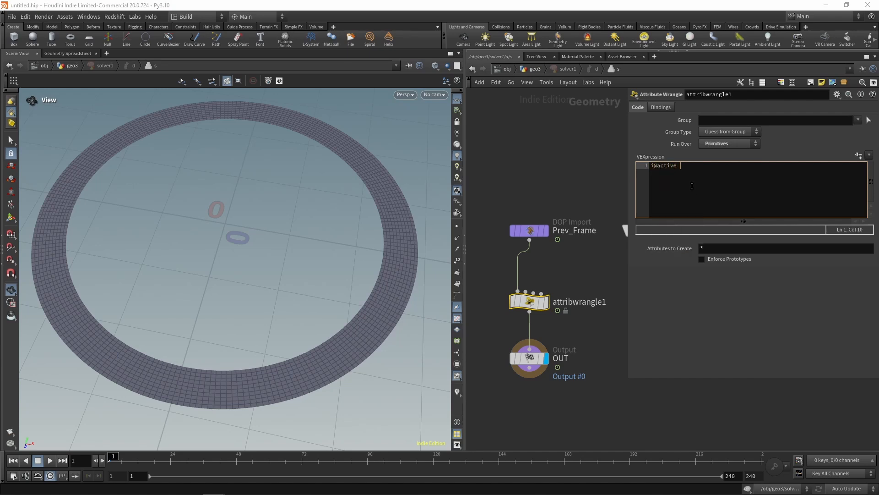
text(= 0;)
key(Return)
text(f@value = 0.0;)
key(Return)
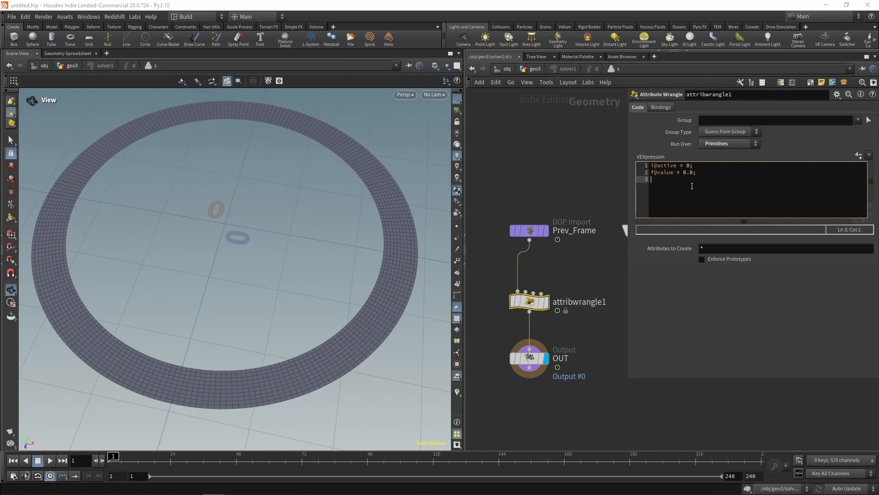
- Declare float amount = chf("amount"); above the attribute lines in the wrangle, separated by a blank line
click(588, 180)
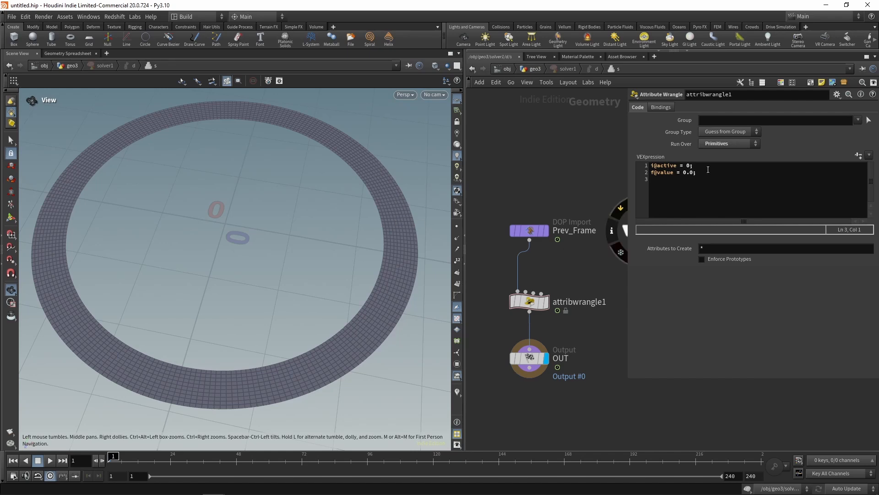
click(667, 179)
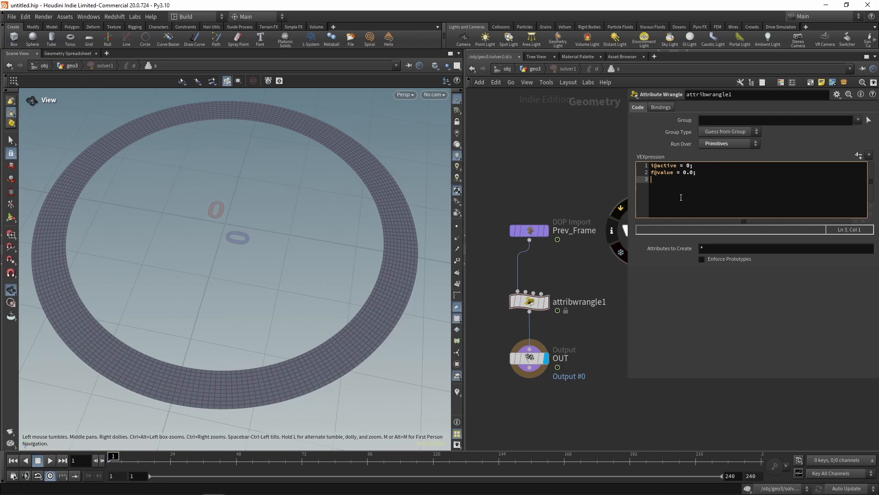
key(Return)
key(Up)
key(Up)
key(Up)
key(Return)
key(Return)
key(Up)
key(Up)
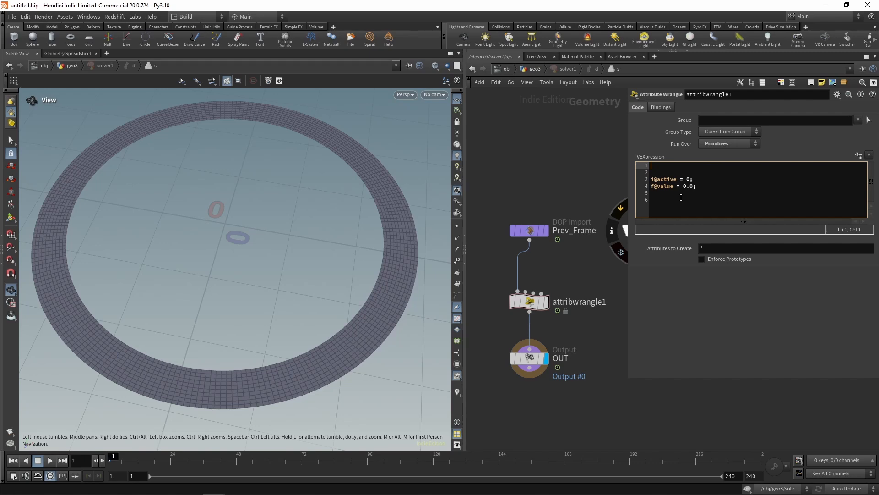
text(float amoun)
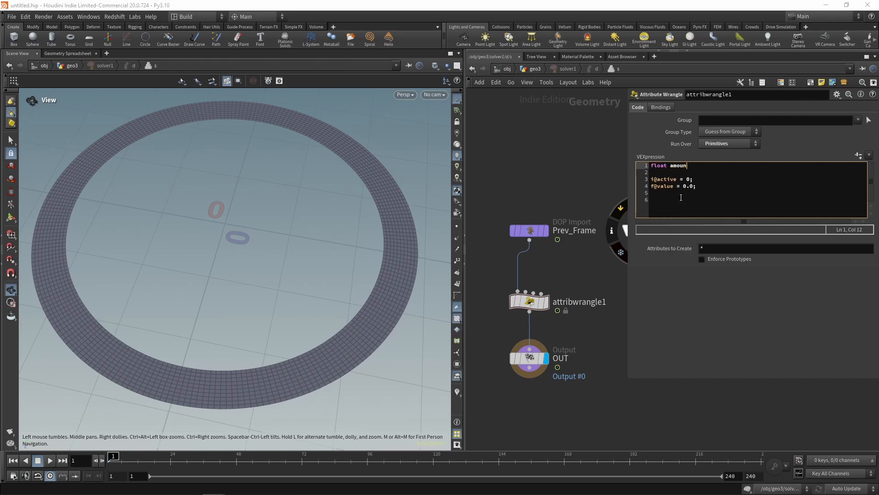
text(t = chf("amount");)
key(Down)
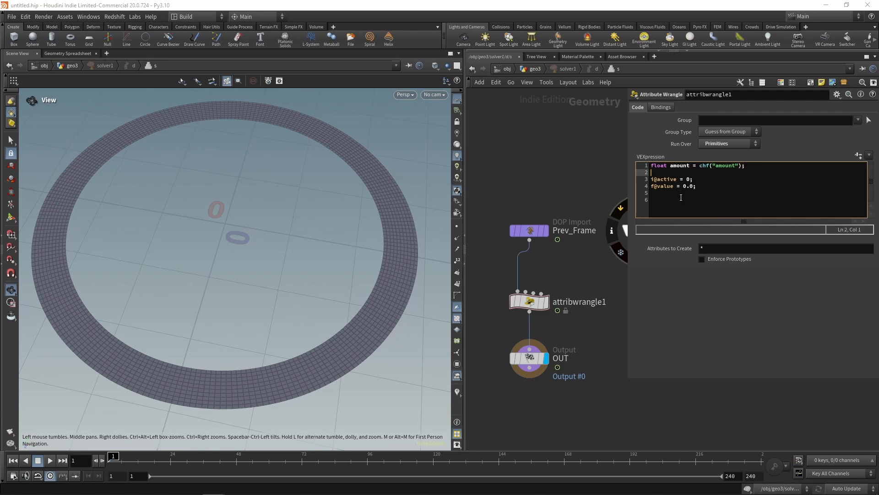
key(Return)
key(Return)
key(Up)
text(fl)
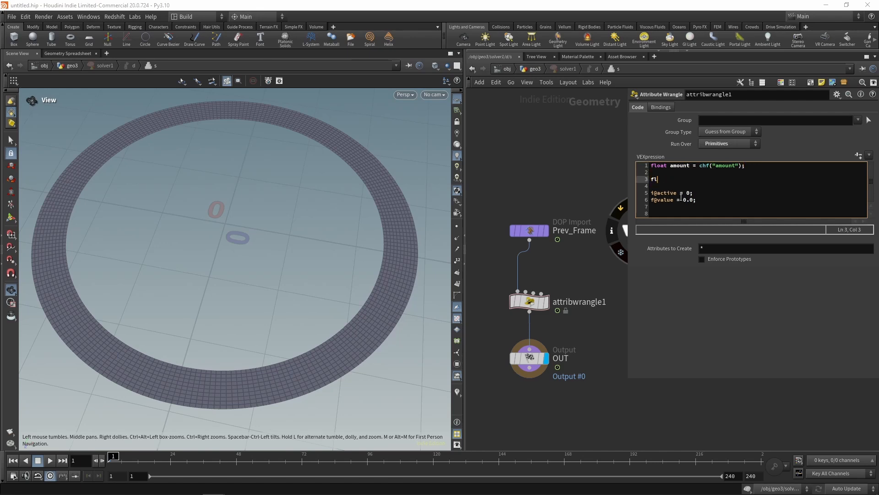
text(oat rnd = rand()
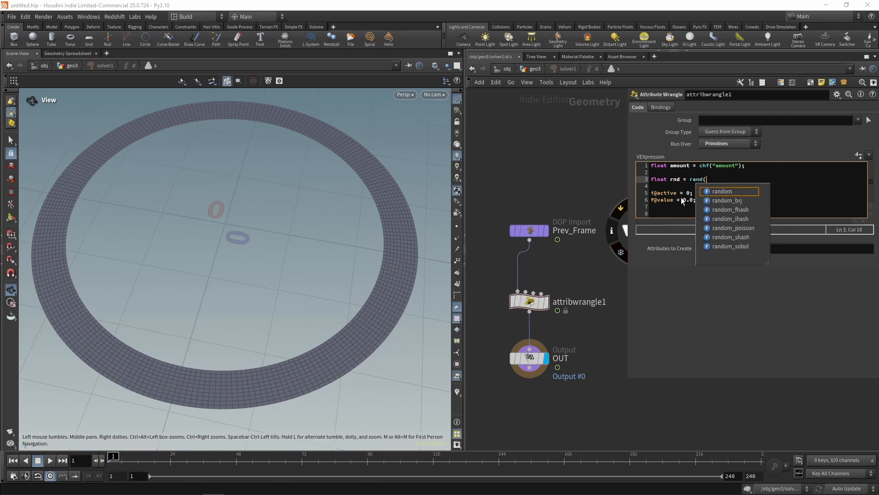
text(@primnum)
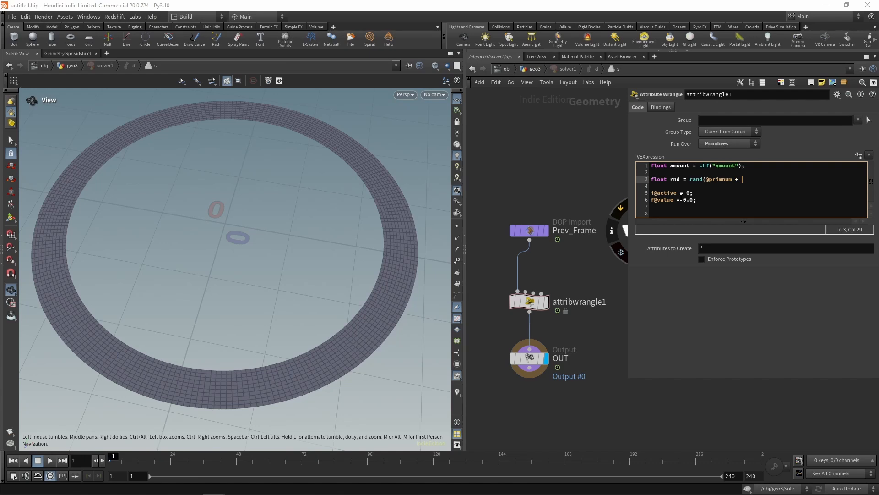
text(+ flo)
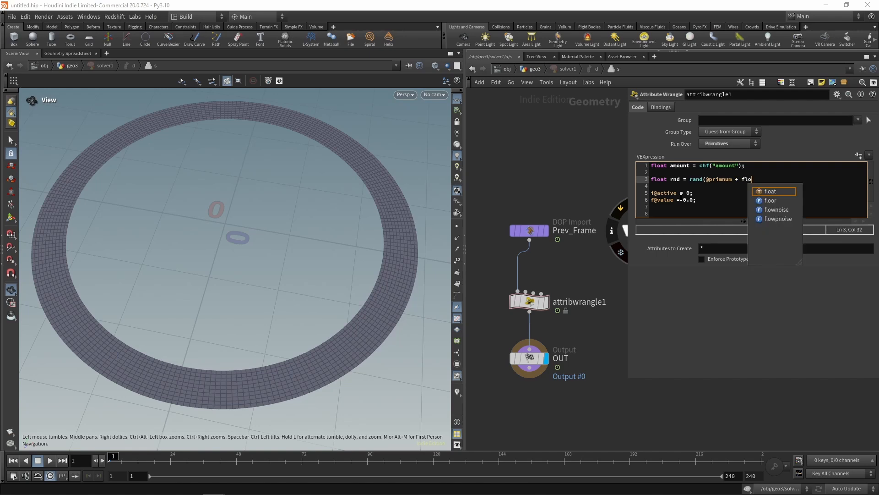
text(or()
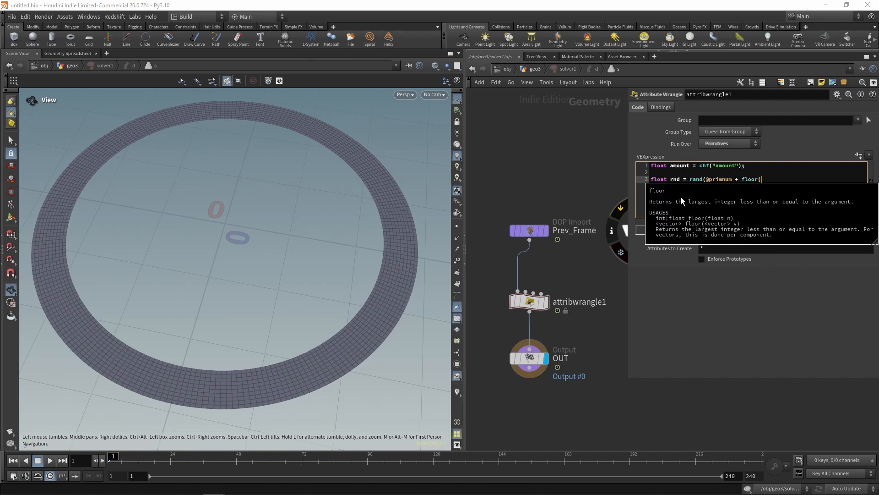
text(@Frame)
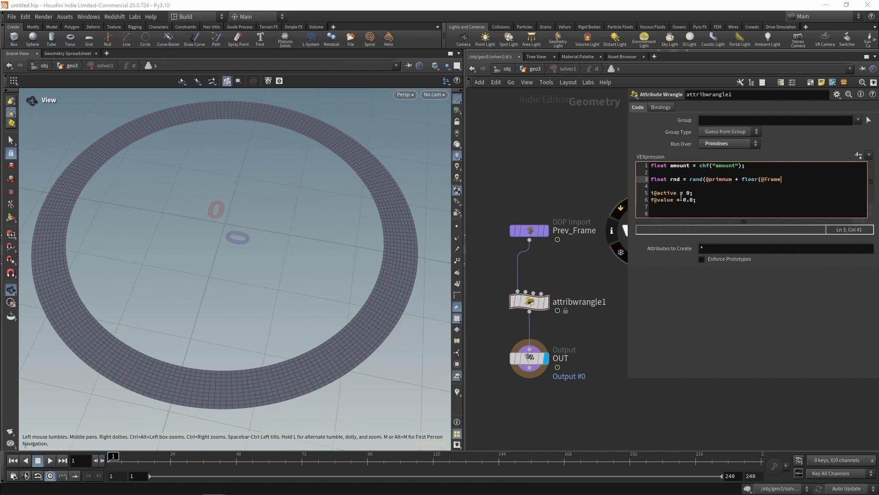
text( / 5.0));)
- Add an empty if(rnd < amount) { } block below the rnd declaration in the VEX code
key(Return)
key(Return)
key(Return)
key(Up)
text(i)
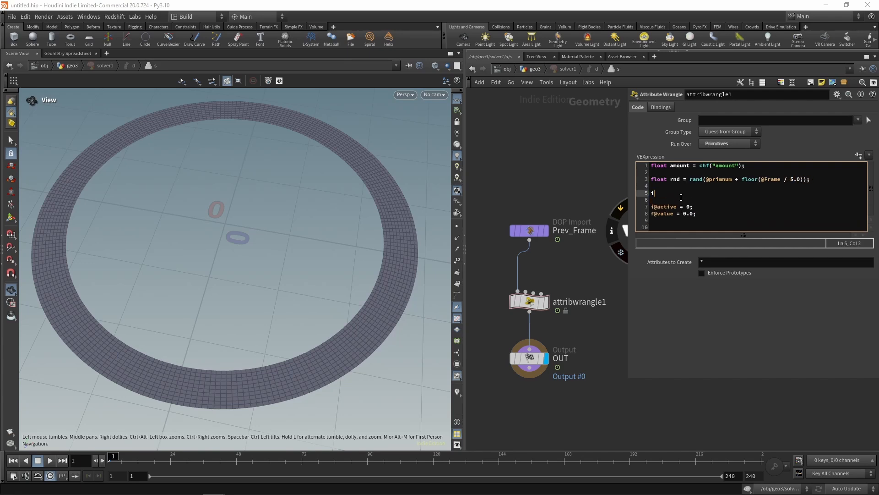
text(f()
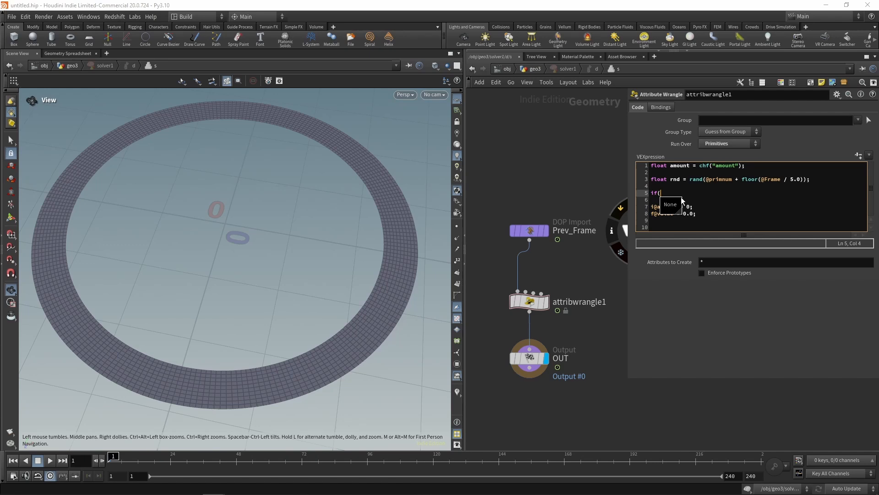
text(rnd < )
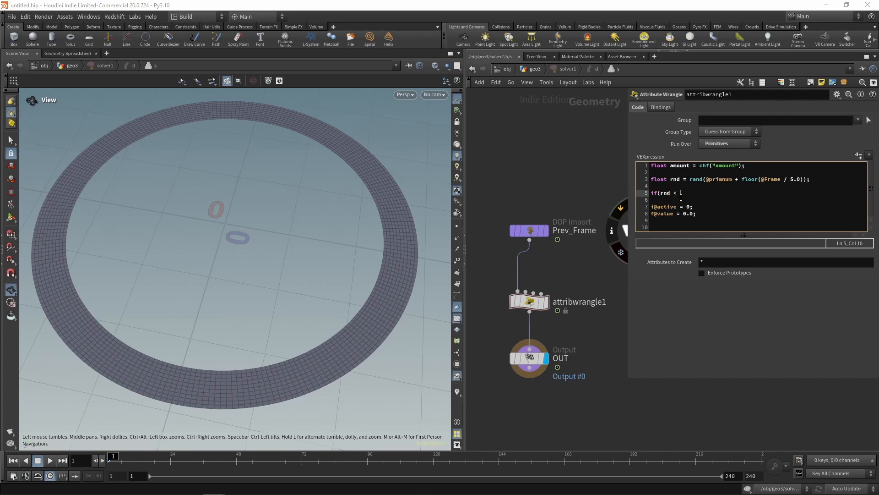
text(amount) {)
click(681, 197)
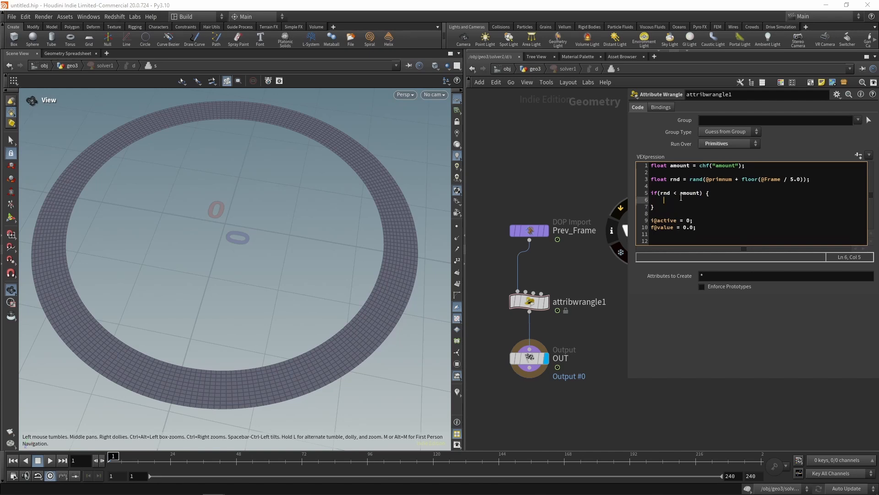
- Move the i@active = 0; and f@value = 0.0; lines above the if(rnd < amount) block
drag(707, 230, 632, 220)
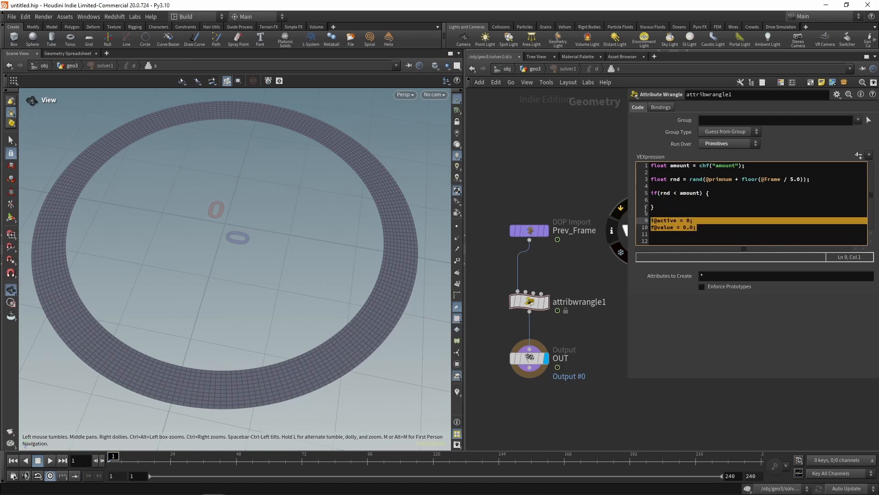
key(ctrl+x)
click(679, 185)
key(ctrl+v)
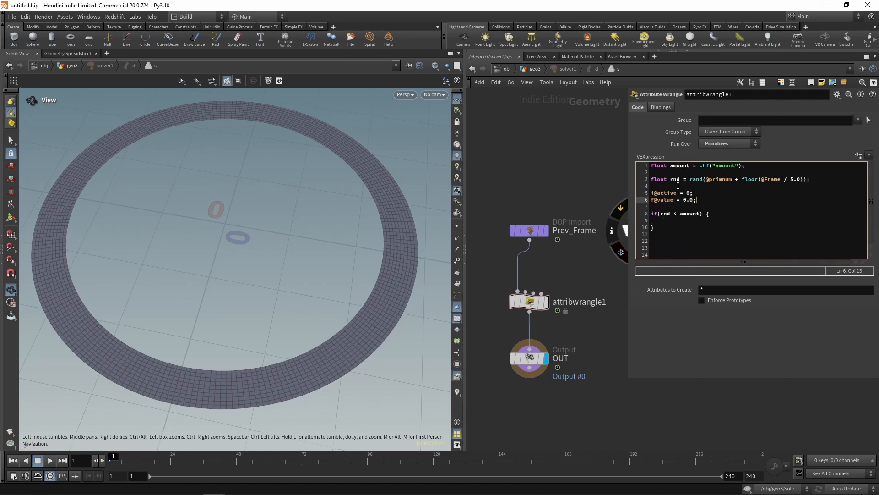
- Fill the if(rnd < amount) block with the lines i@active = 1; and f@value = 1.0;
key(Down)
key(Down)
key(Down)
text(i@)
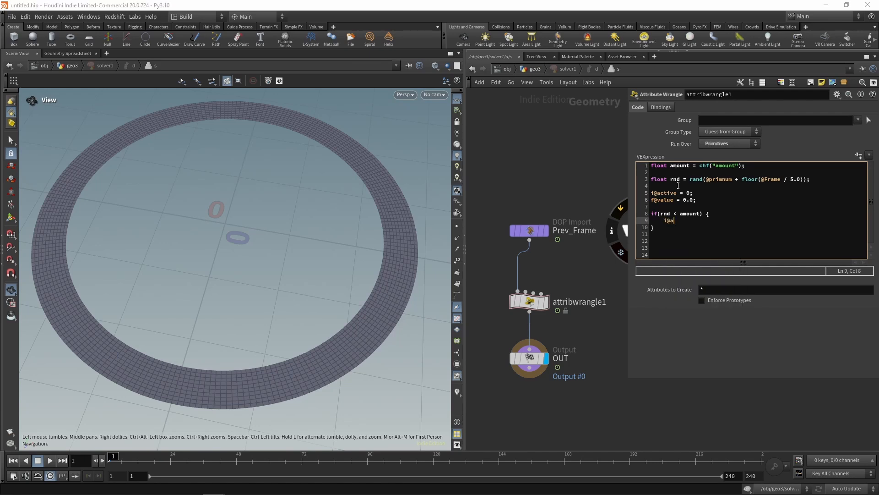
text(active = 1;)
key(Return)
text(f@)
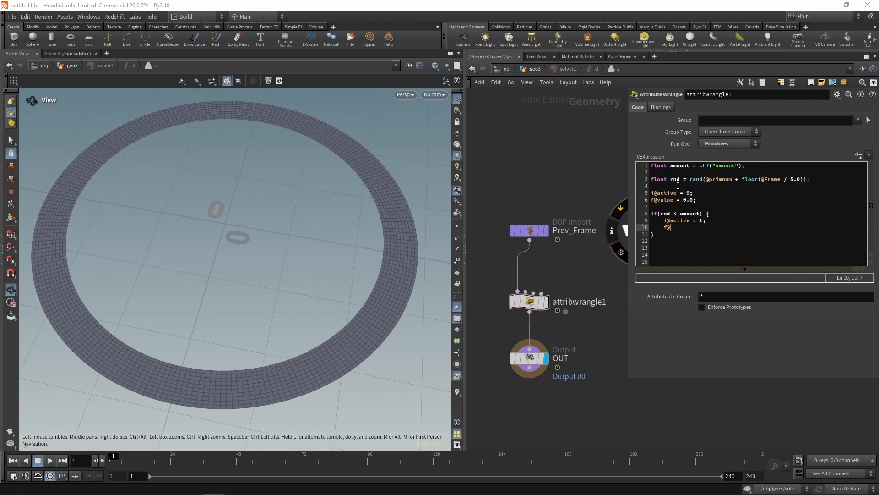
text(valu)
- Generate the wrangle's Amount parameter from the chf reference and set it to about 0.023
key(Down)
key(Down)
key(Down)
click(858, 155)
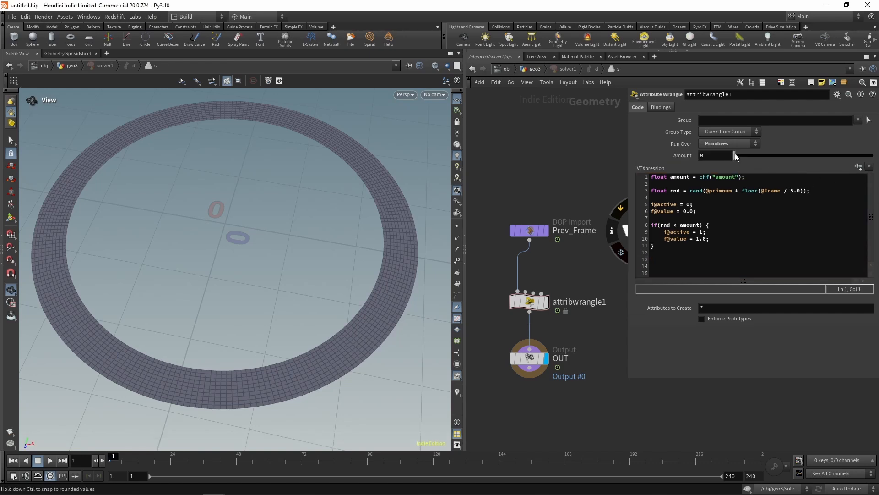
drag(738, 154, 740, 155)
- Add a second block, if(f@value > i@active) { f@value = clamp(f@value - 0.05, 0.0, 1.0); }, at the end of the code
click(716, 265)
text(if()
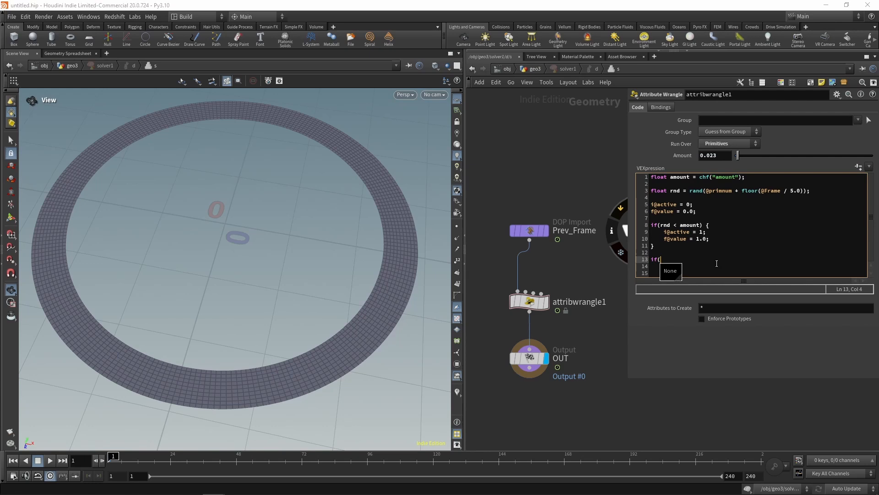
text(f@value >)
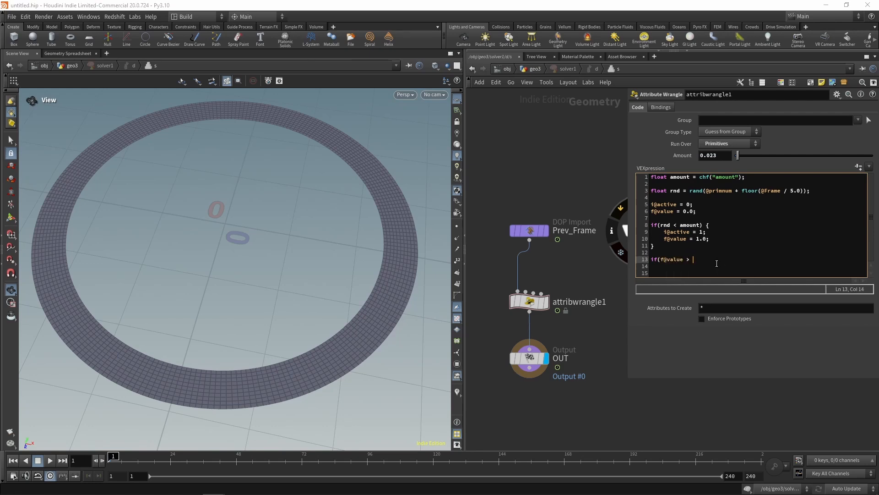
text( i@active) {)
key(Return)
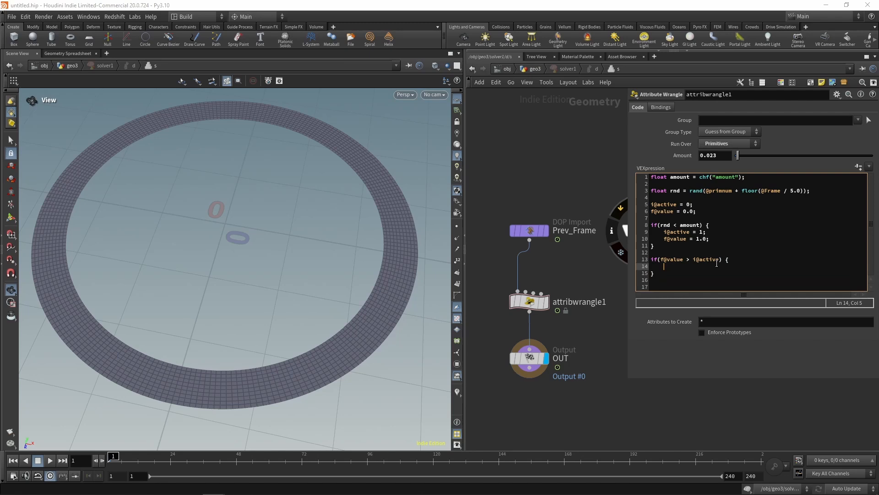
text(f@valu)
text(clamp()
key(Right)
key(Down)
key(Down)
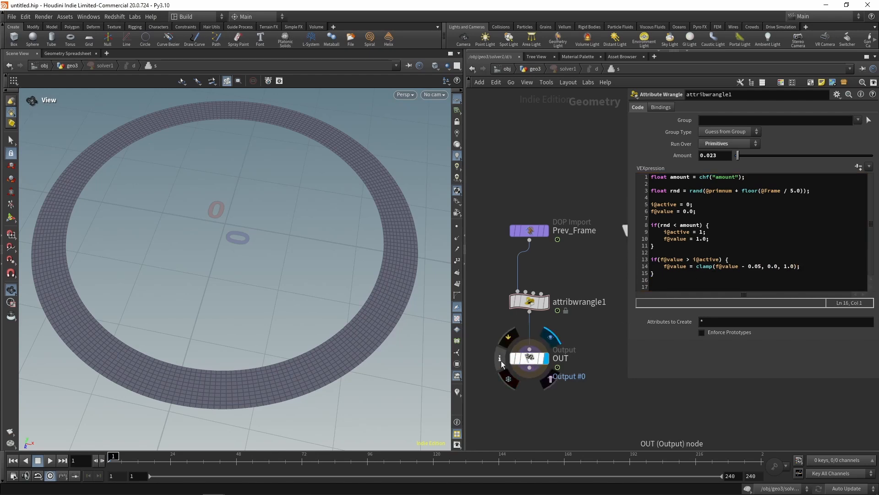
- Check the OUT node's attribute information and enable the scene's value visualizer
click(500, 359)
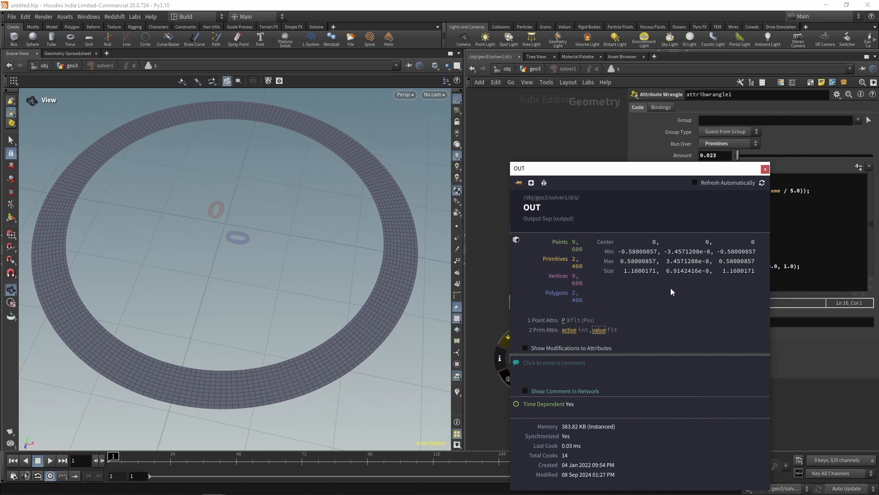
click(765, 169)
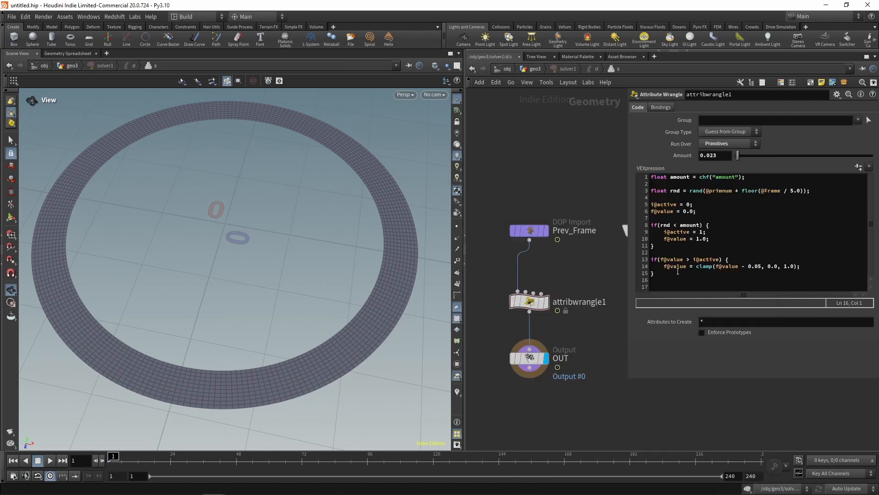
click(457, 392)
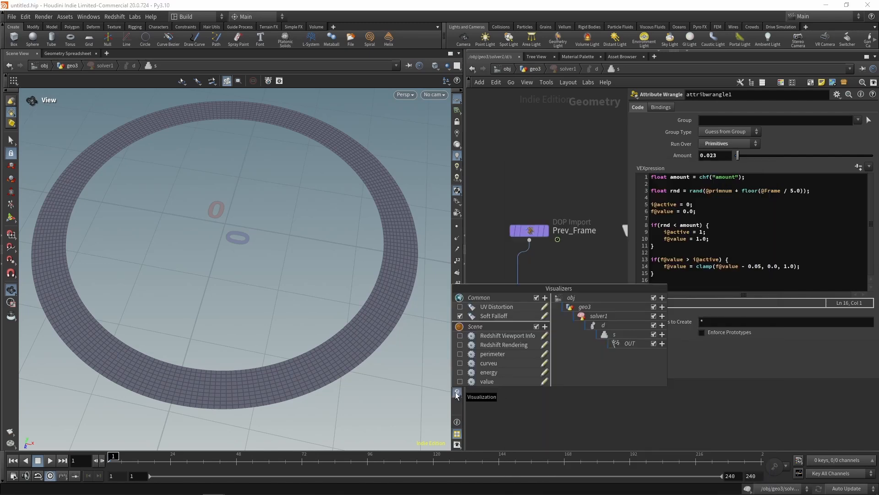
click(460, 381)
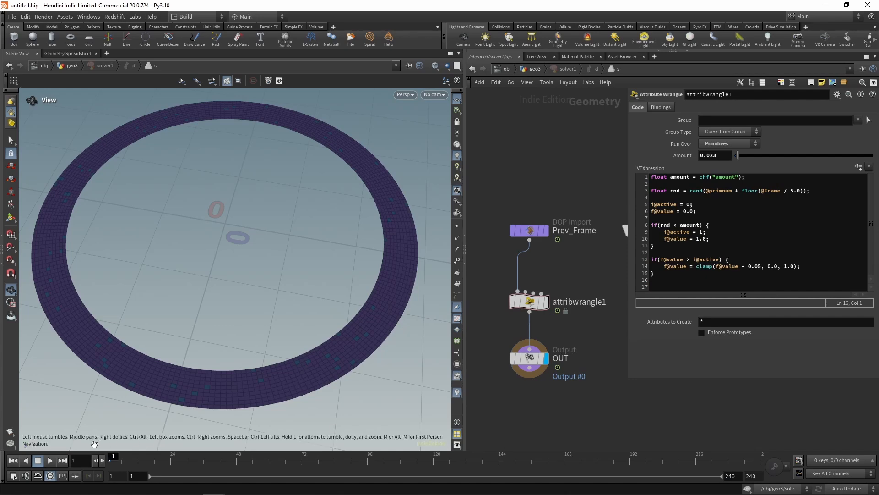
- Play the simulation to examine the cell activation on the ring, stop it and return to frame 1
click(50, 460)
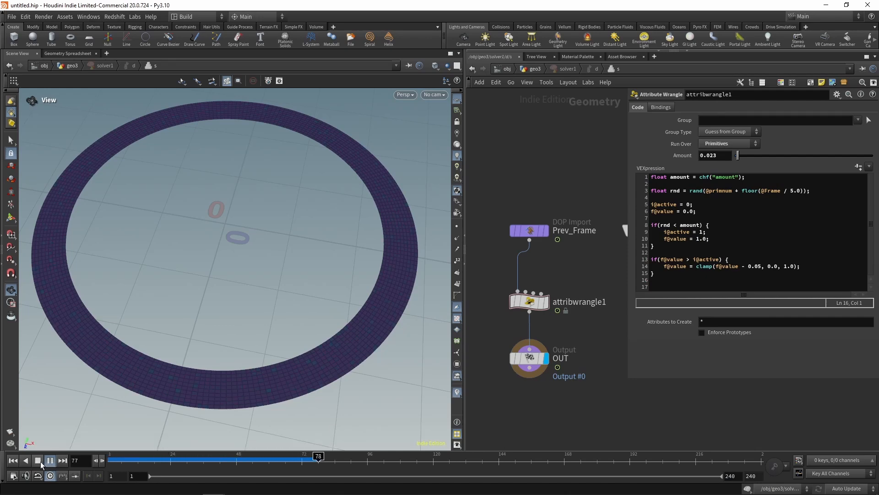
click(38, 460)
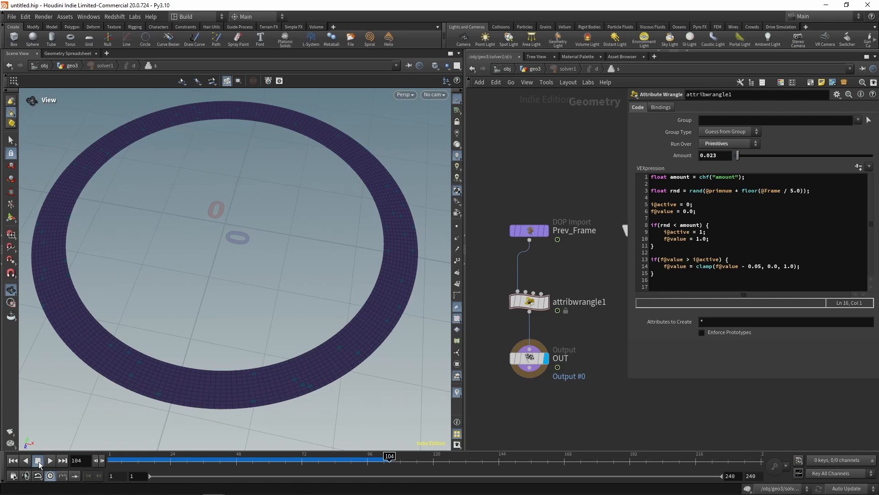
click(13, 461)
- Return to the geo3 network and add an Attribute Promote node after solver1
click(533, 69)
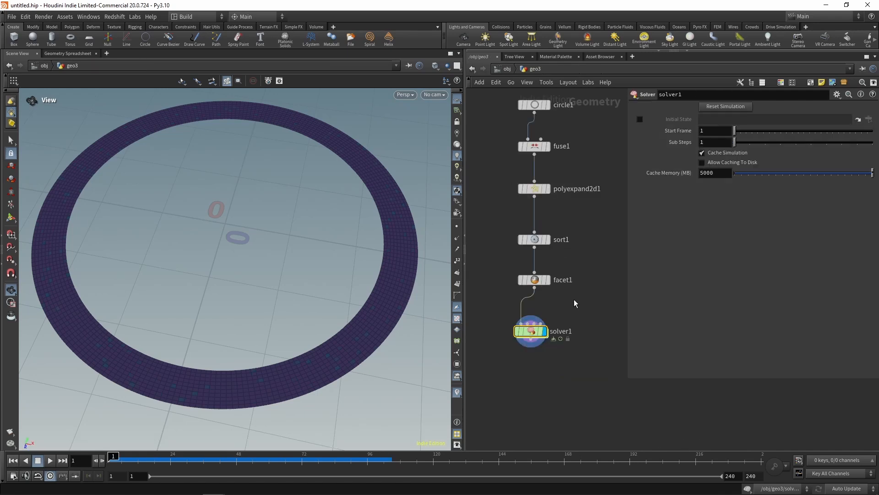
middle_drag(576, 303, 579, 259)
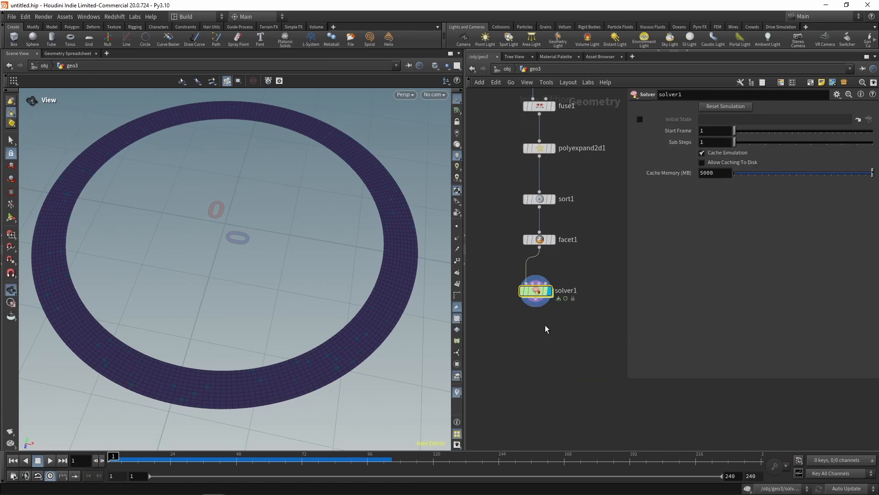
key(Tab)
text(attributepro)
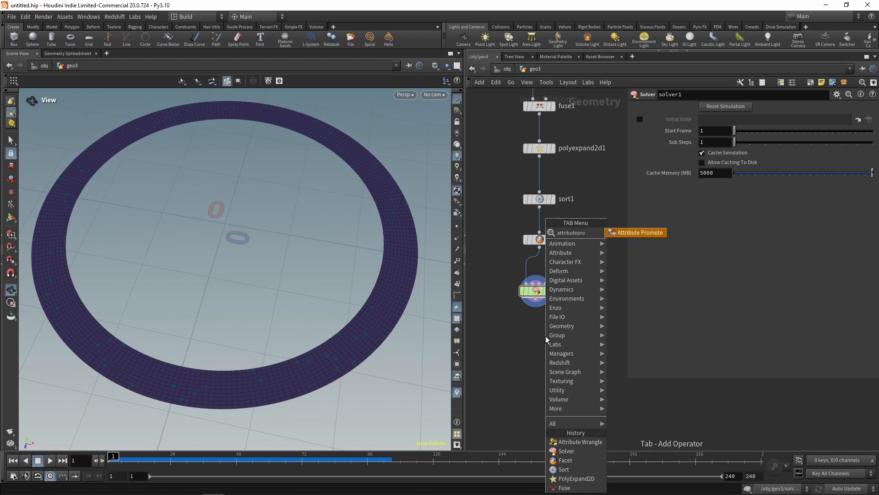
key(Return)
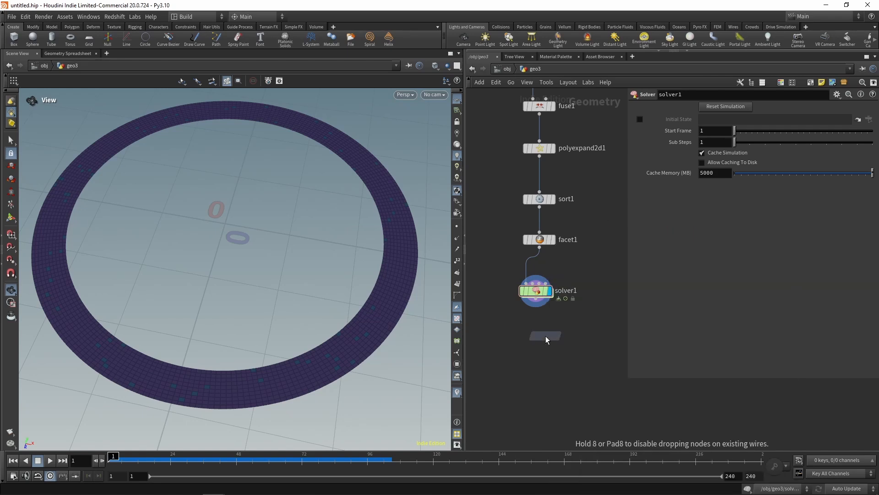
click(538, 341)
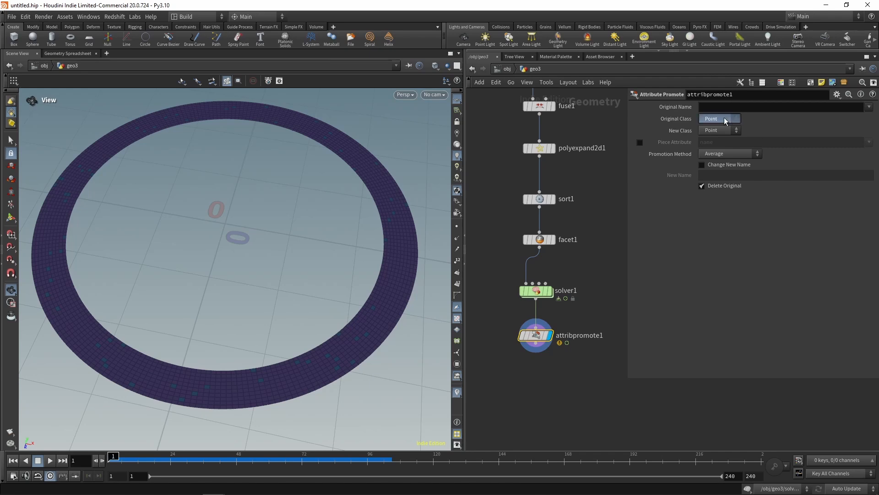
- Set the Attribute Promote node to promote the value attribute from the Primitive class
click(717, 118)
click(719, 137)
click(868, 106)
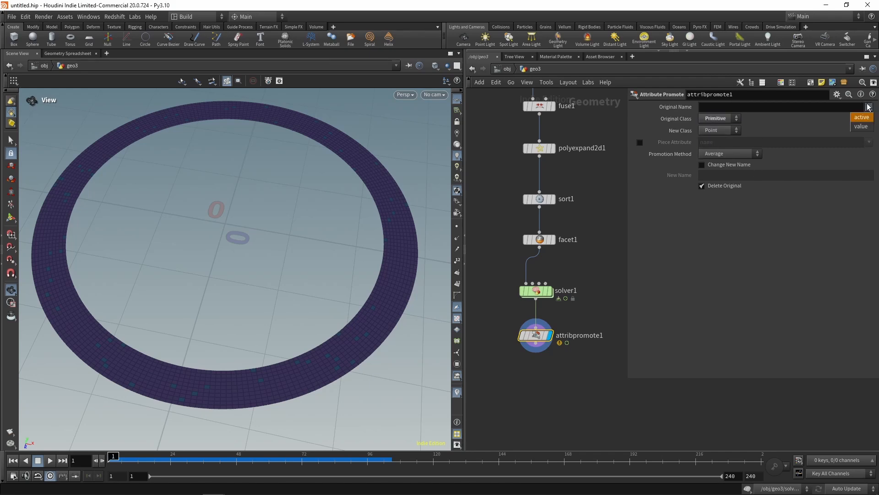
click(860, 118)
- Add a Color node after attribpromote1 and set its Color Type to Ramp from Attribute
middle_drag(563, 378, 555, 316)
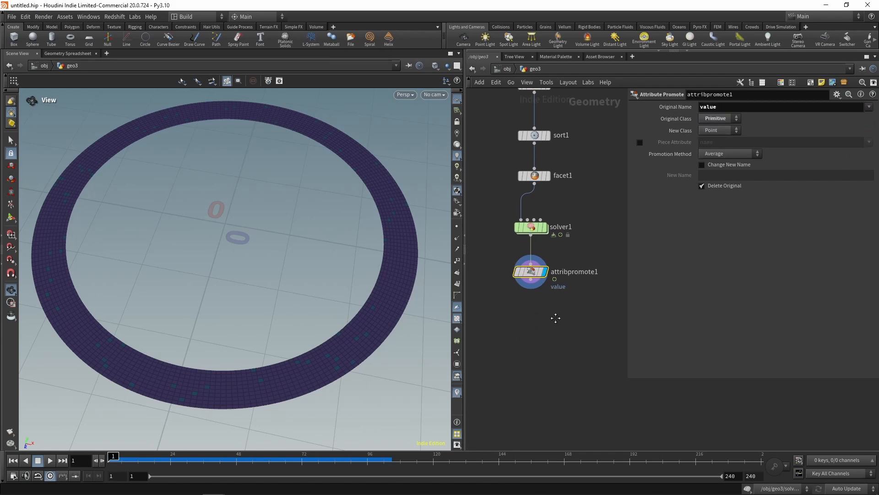
key(Tab)
text(colo)
key(Return)
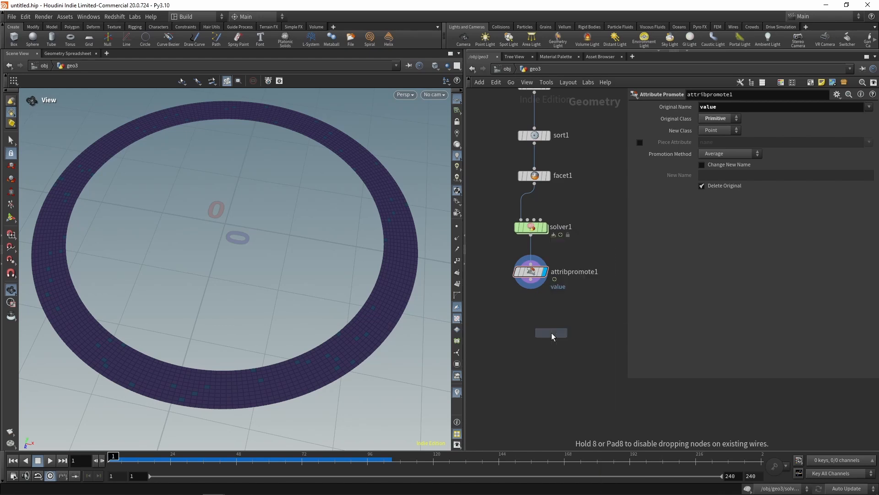
click(530, 337)
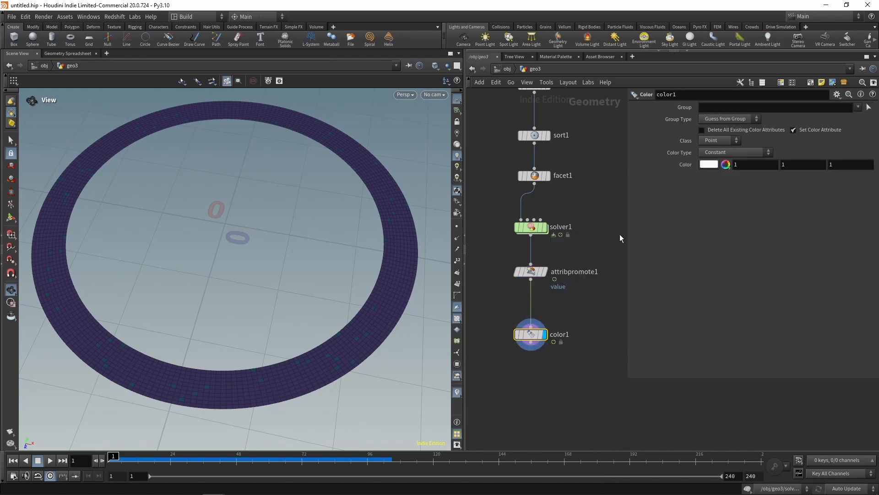
click(719, 151)
click(735, 189)
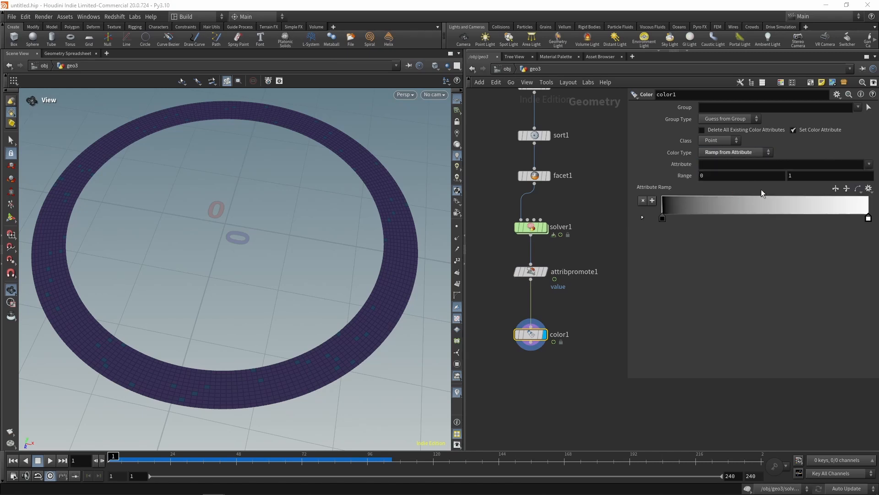
- Set color1's ramp Attribute to value and turn off the attribute visualization in the viewport
click(868, 164)
click(859, 179)
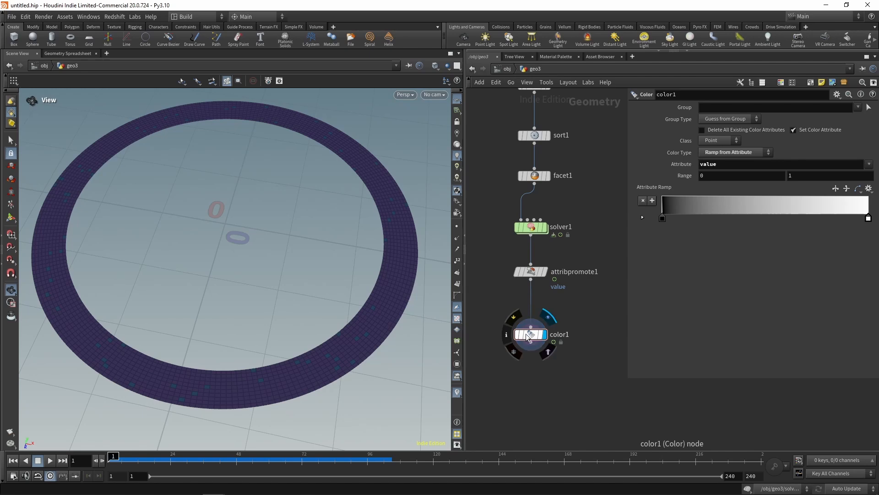
click(458, 392)
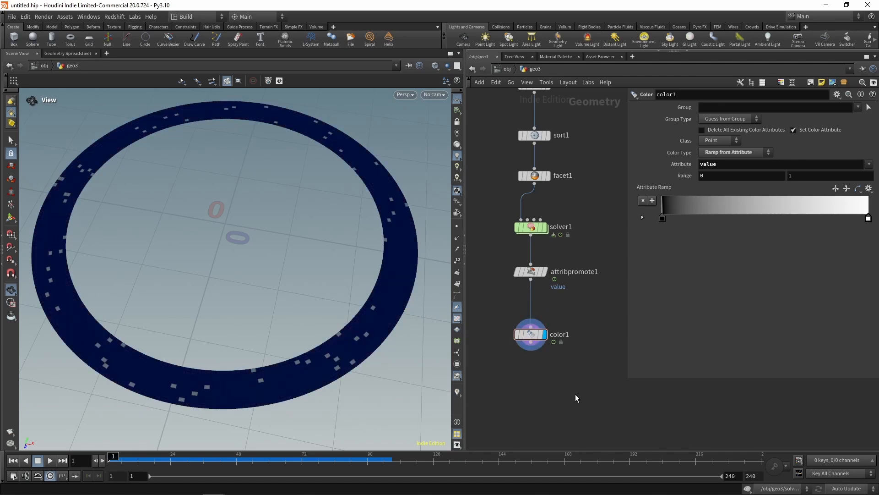
- Play the animation to examine the ramp-coloured ring cells, stop it and return to frame 1
click(51, 462)
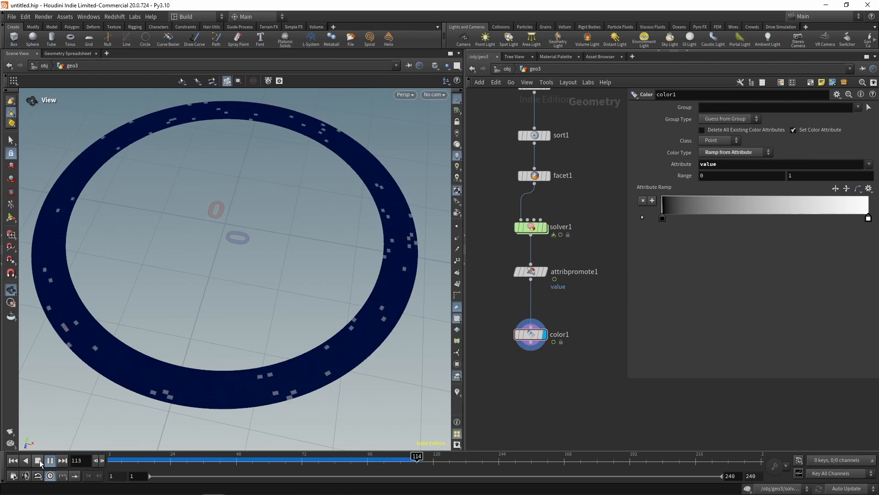
click(40, 460)
mouse_move(113, 456)
mouse_down()
mouse_move(177, 456)
mouse_move(111, 456)
mouse_up()
- Inside solver1, delete the line f@value = 0.0; from attribwrangle1's VEXpression
double_click(532, 228)
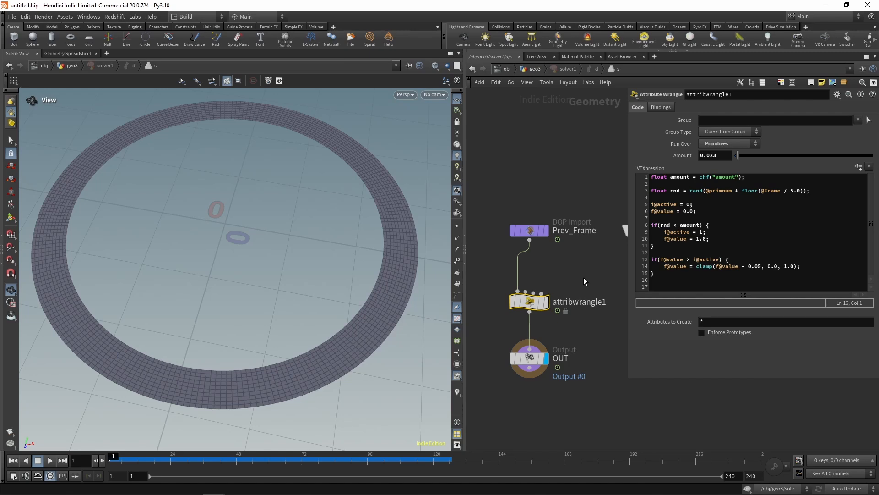
drag(715, 211, 624, 212)
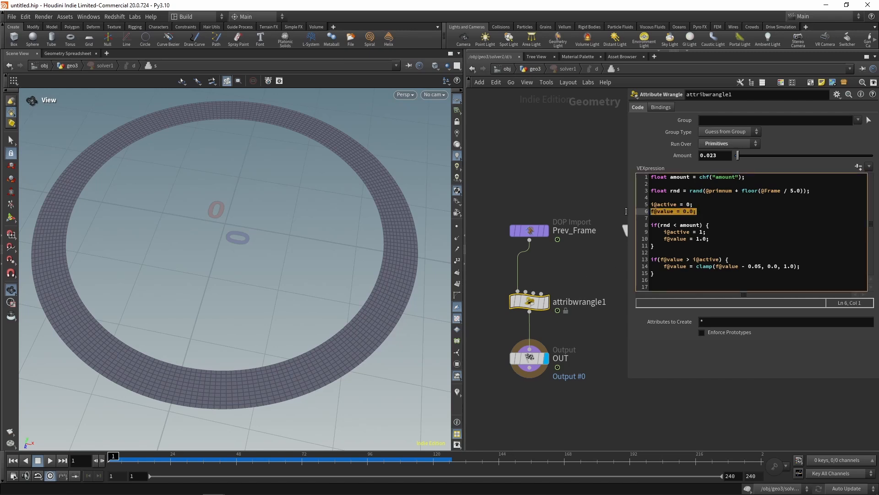
key(BackSpace)
key(BackSpace)
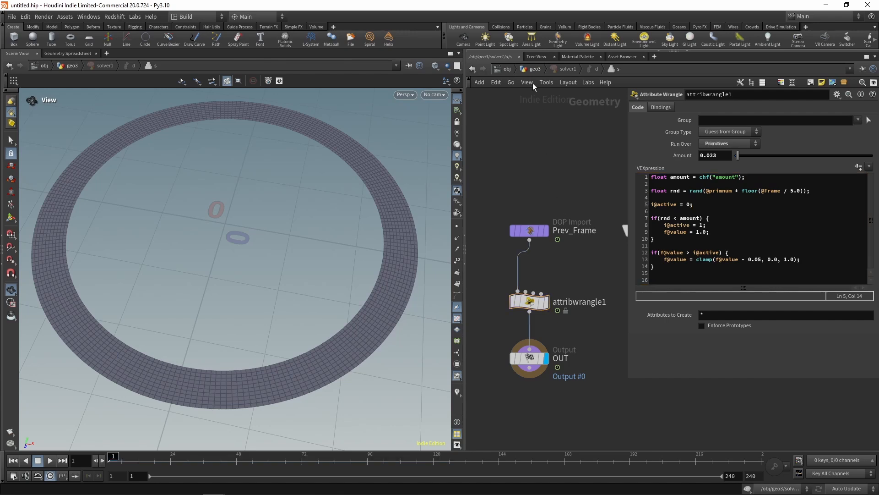
- Go back to the geo3 network, play the simulation to examine how the cells fade, and stop it
click(527, 70)
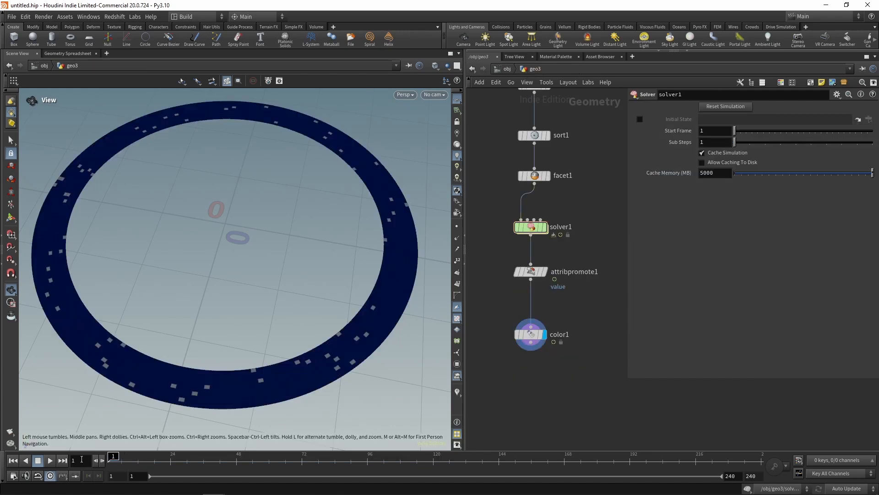
click(50, 460)
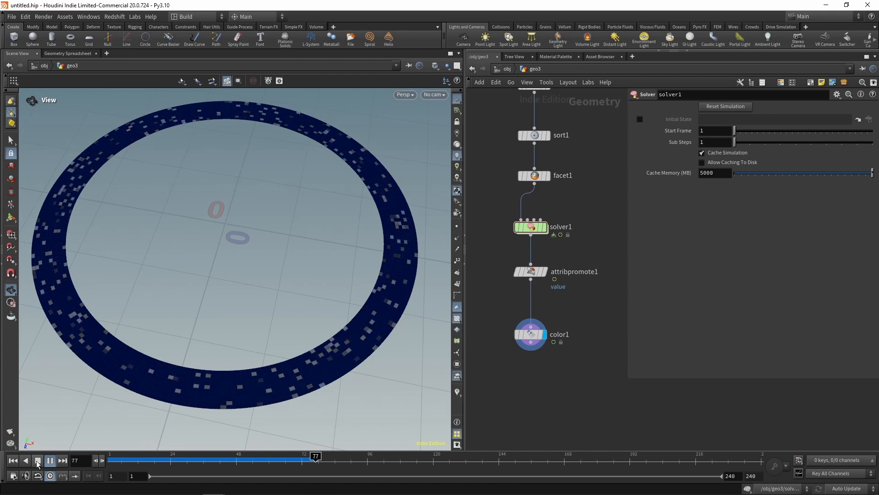
click(38, 460)
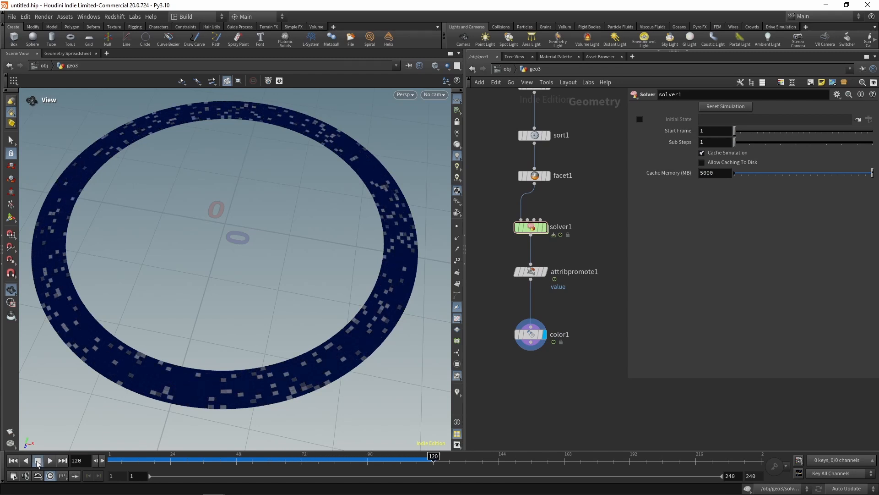
- Inside solver1, set attribwrangle1's Amount to 0.01
double_click(531, 227)
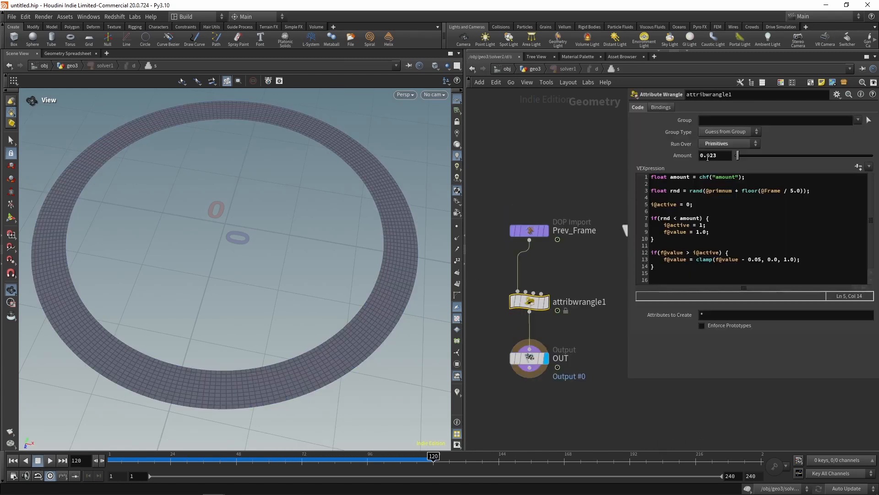
drag(710, 154, 747, 155)
text(1)
key(Return)
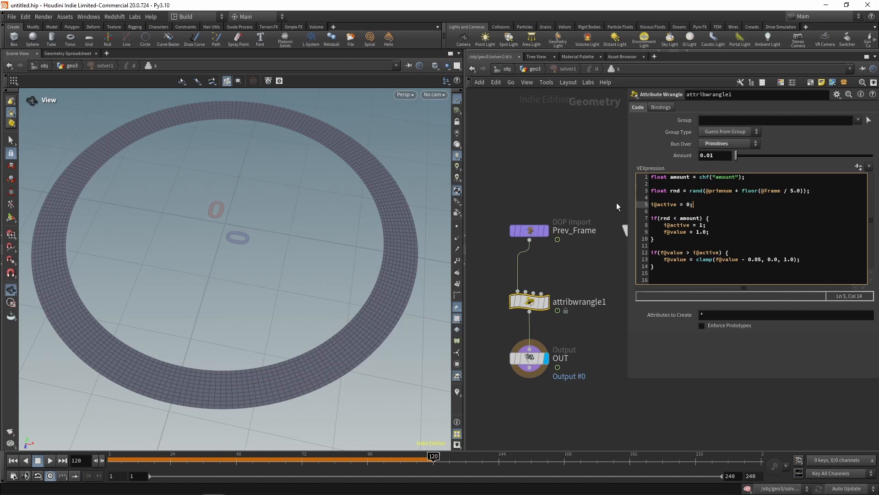
- From the geo3 network, replay the simulation from frame 1 to examine the cell density, stop it and rewind
click(534, 69)
click(13, 460)
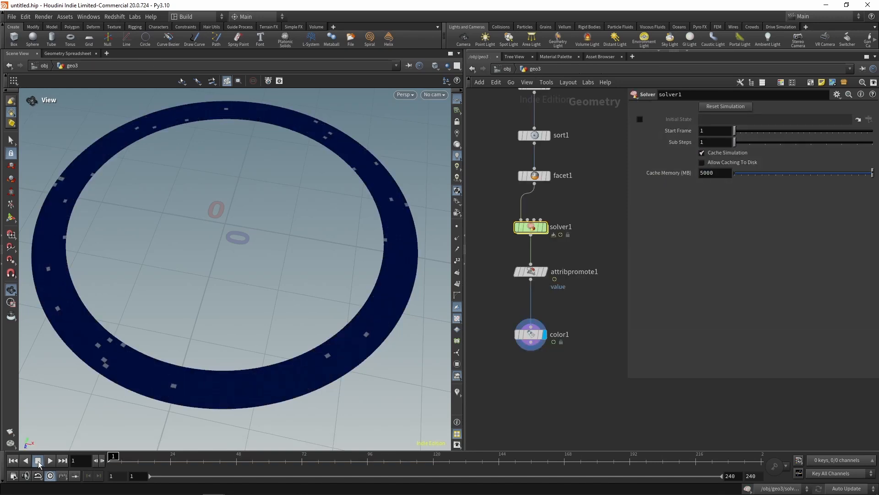
click(50, 460)
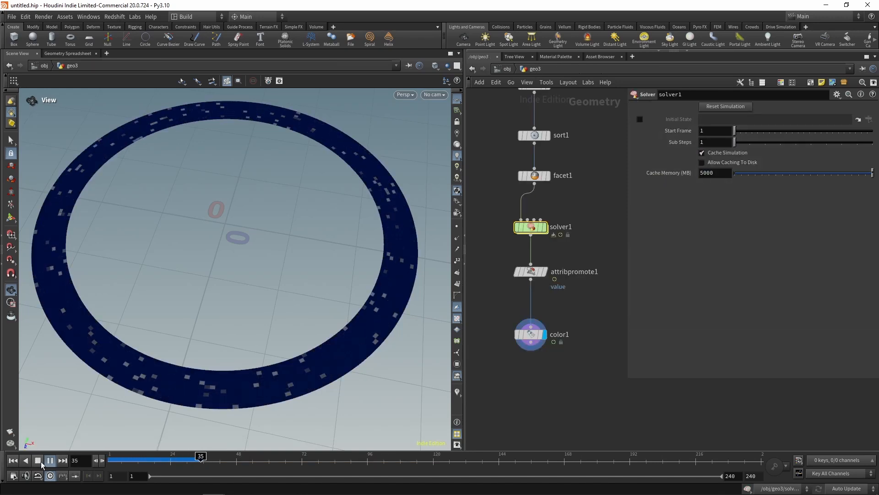
click(38, 463)
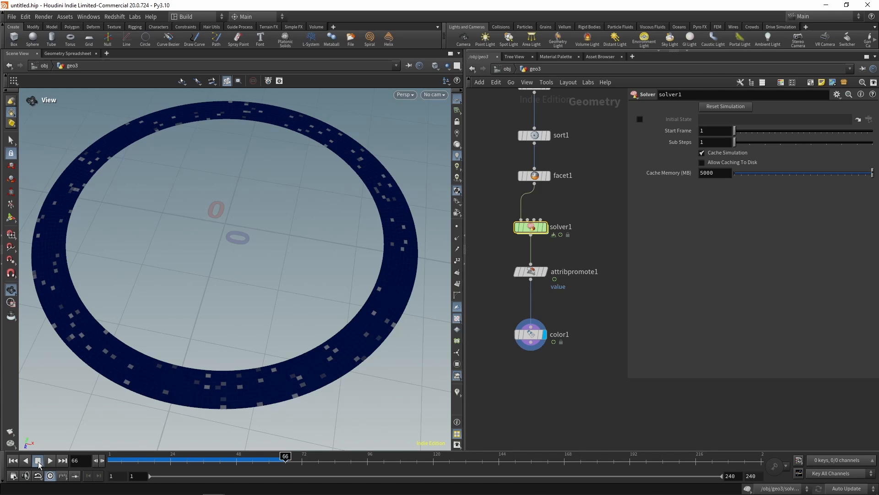
click(12, 461)
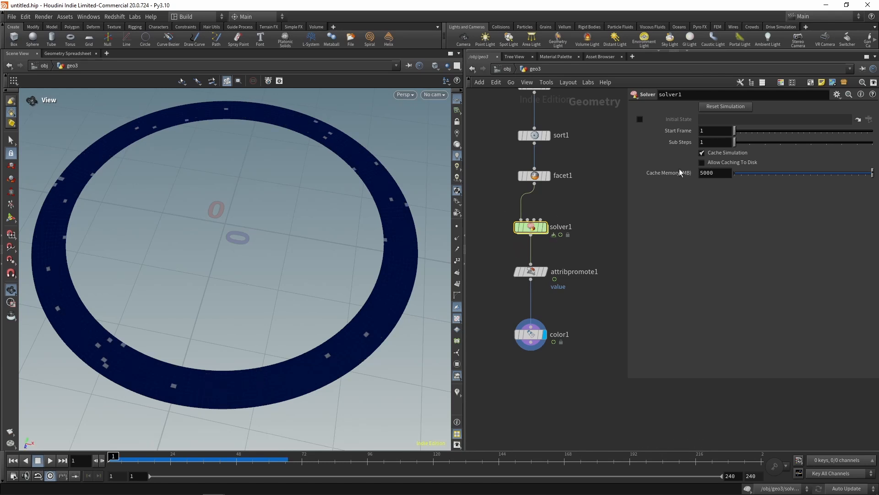
- Reopen solver1 and reduce attribwrangle1's Amount to 0.005
double_click(531, 227)
click(711, 155)
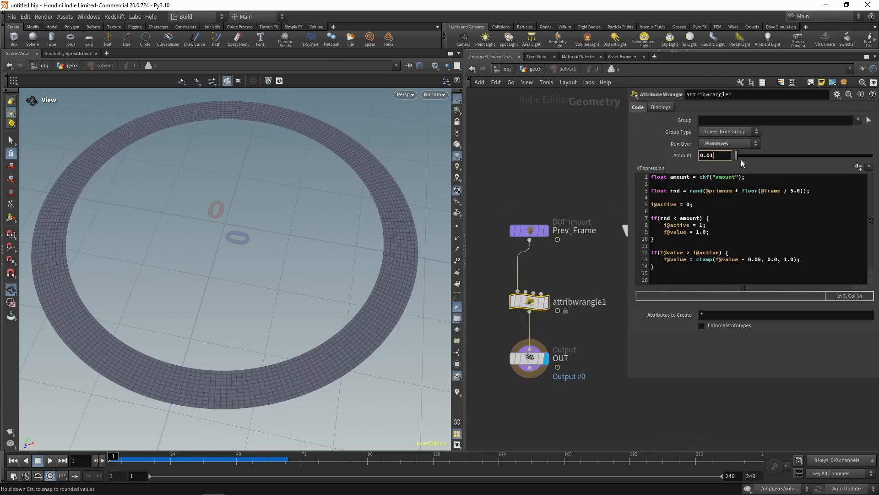
key(Return)
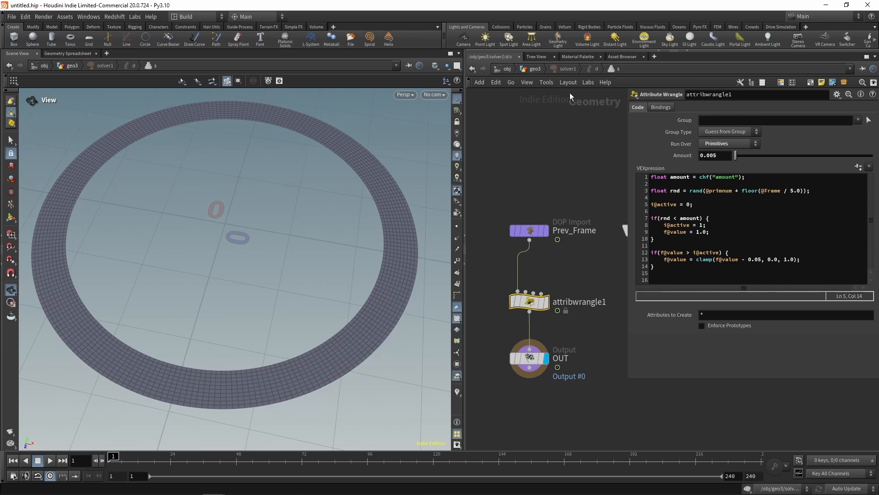
- Back in geo3, play the simulation to examine the sparser cell activation, stop it and return to frame 1
click(532, 69)
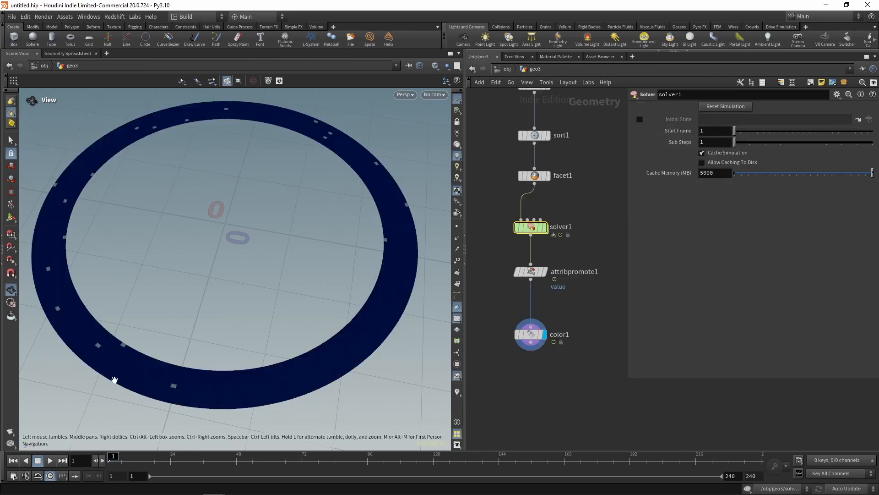
click(50, 461)
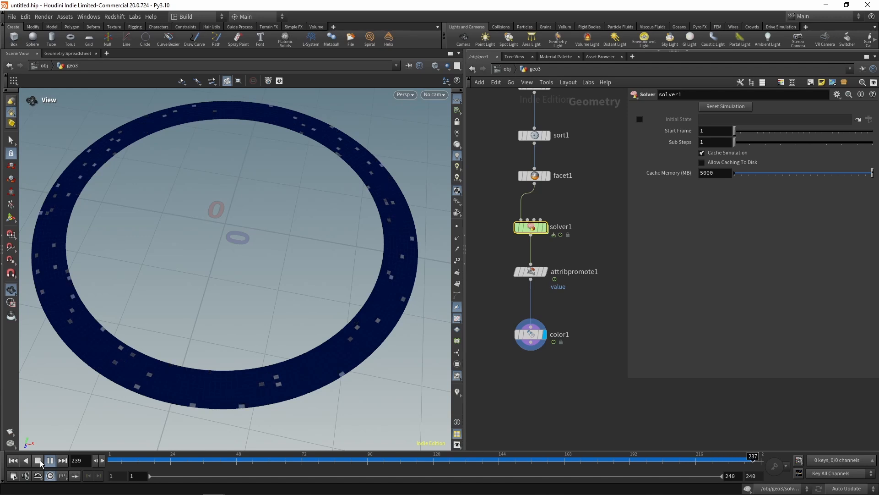
click(38, 460)
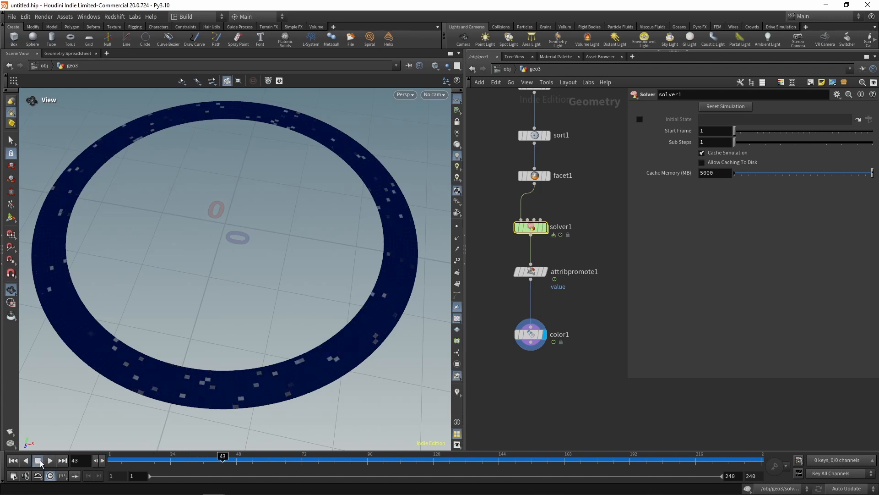
middle_drag(577, 205, 578, 275)
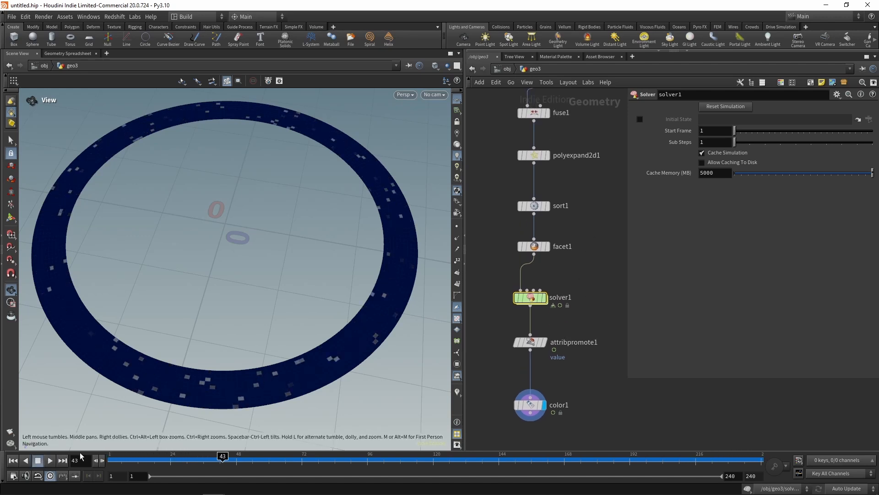
click(13, 461)
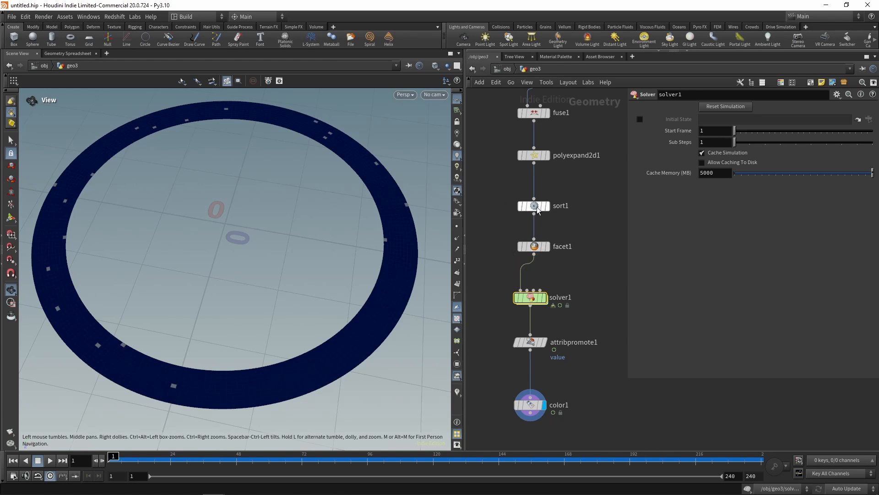
- Bypass sort1 temporarily, play the simulation to compare the unsorted cell pattern, and re-enable the node
click(516, 193)
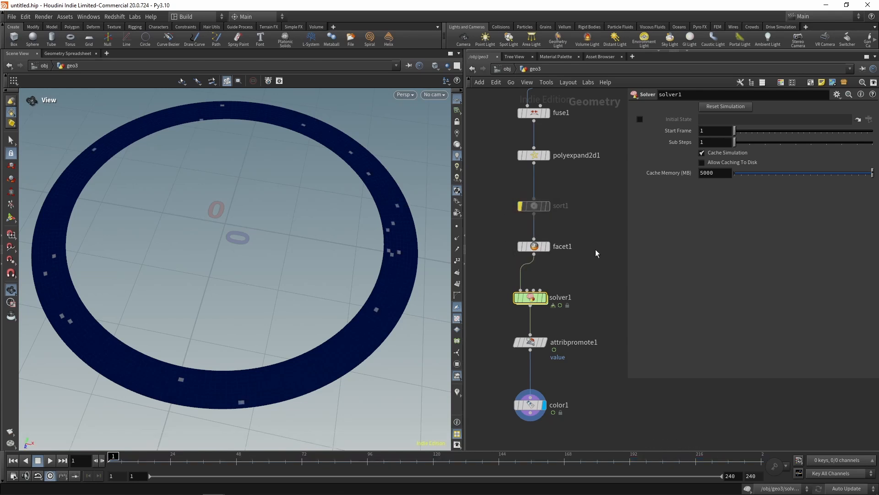
click(50, 461)
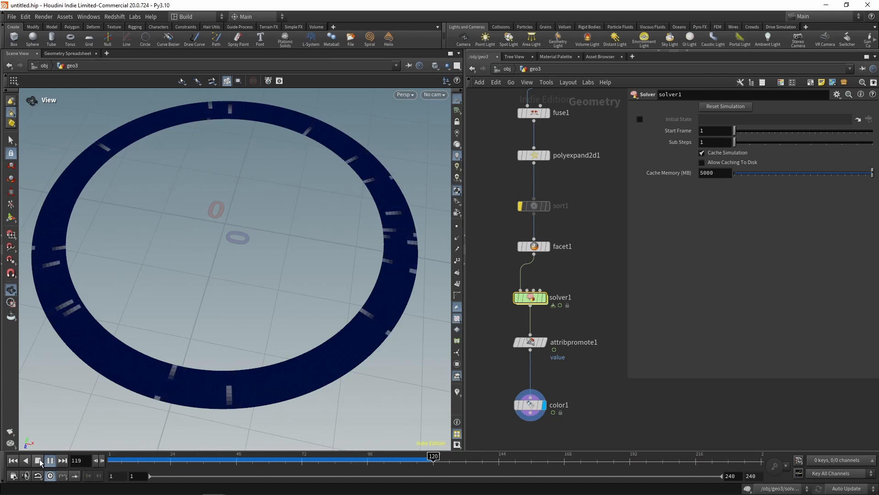
click(39, 461)
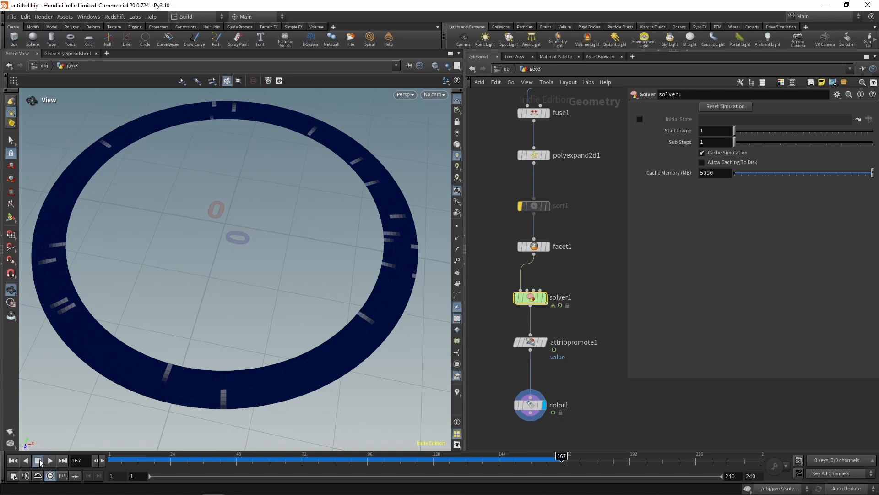
click(521, 206)
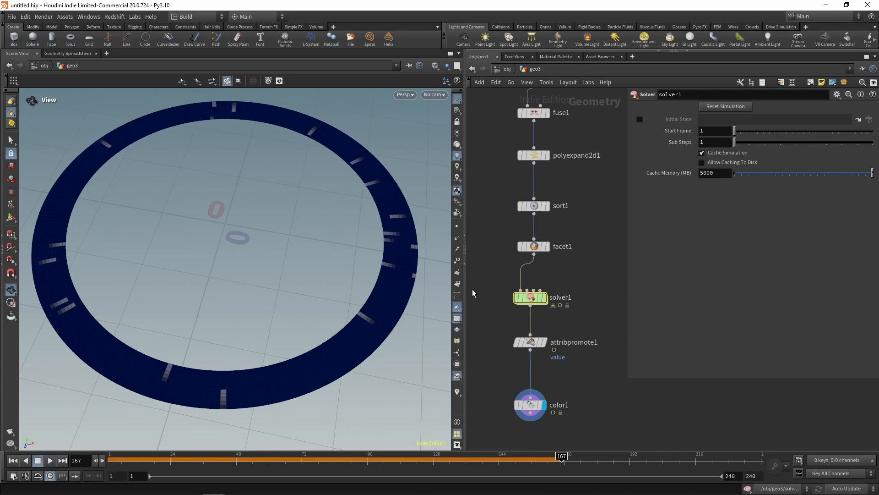
- Replay the ring simulation from frame 1, examine it with all HUD elements at object level, and rewind
click(12, 461)
click(50, 461)
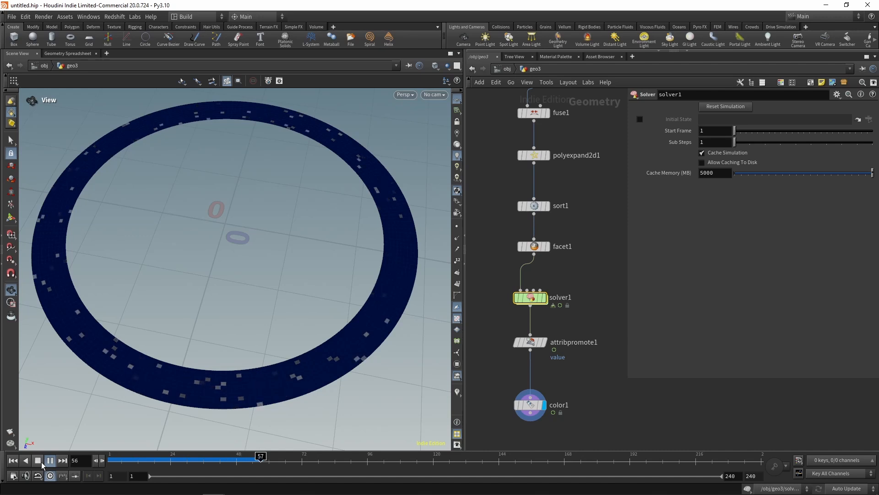
click(40, 461)
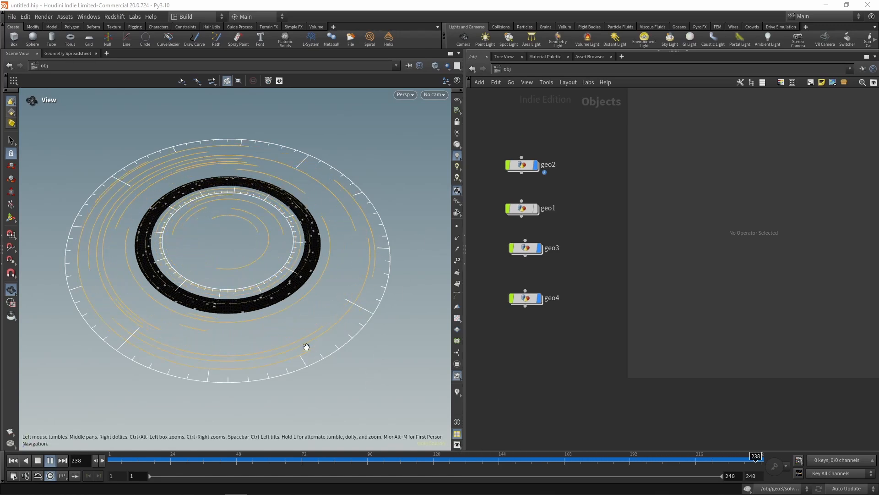
click(50, 461)
click(13, 461)
- Add a new Geometry object below geo4 and go inside it
key(Tab)
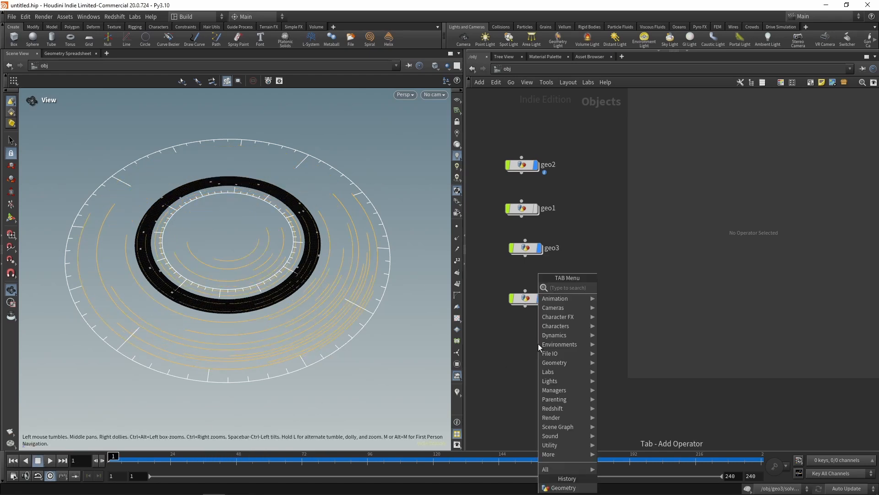
text(geo)
key(Return)
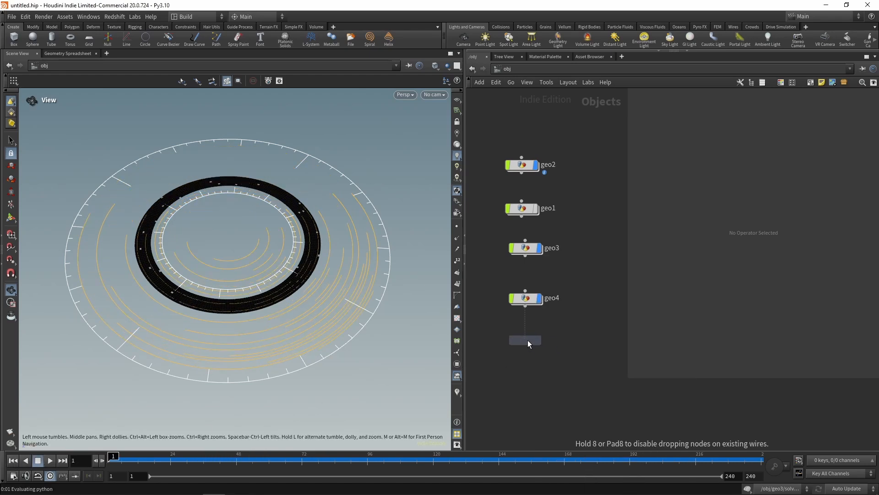
click(528, 340)
double_click(527, 340)
- Add a Circle node to the empty geo5 network
key(Tab)
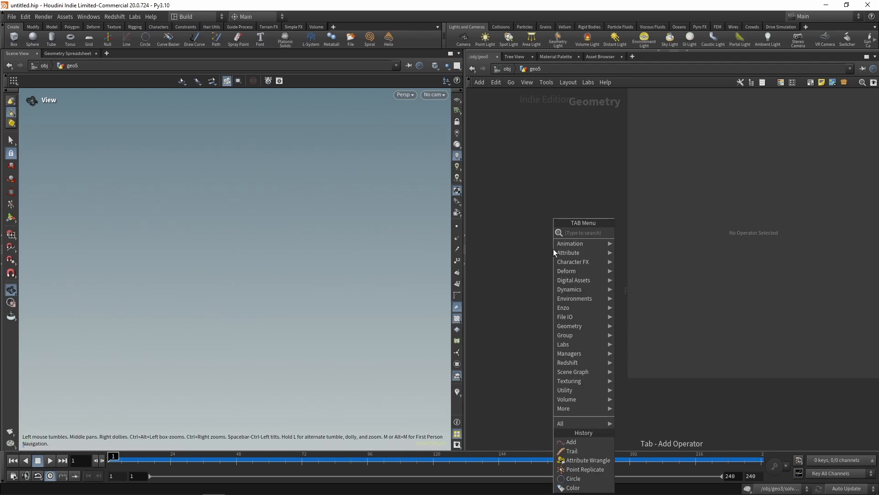
text(ci)
key(Return)
click(553, 249)
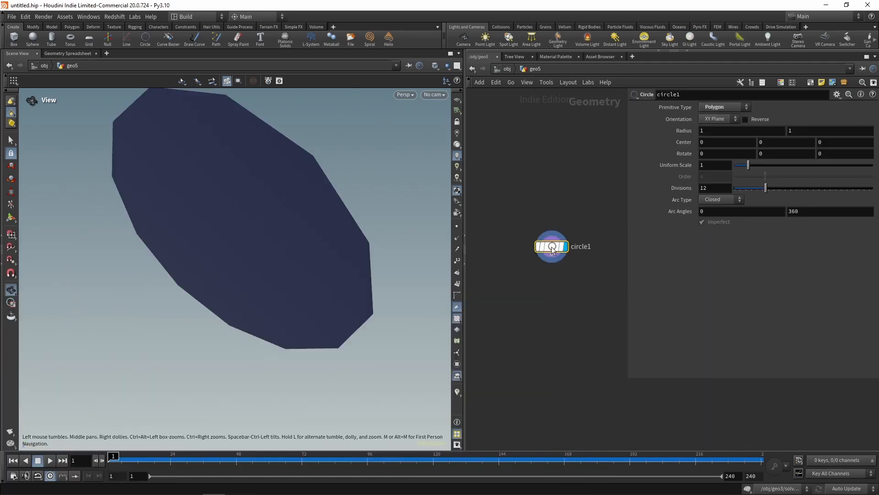
- Set the circle's Orientation to ZX Plane and its Divisions to 60
click(727, 119)
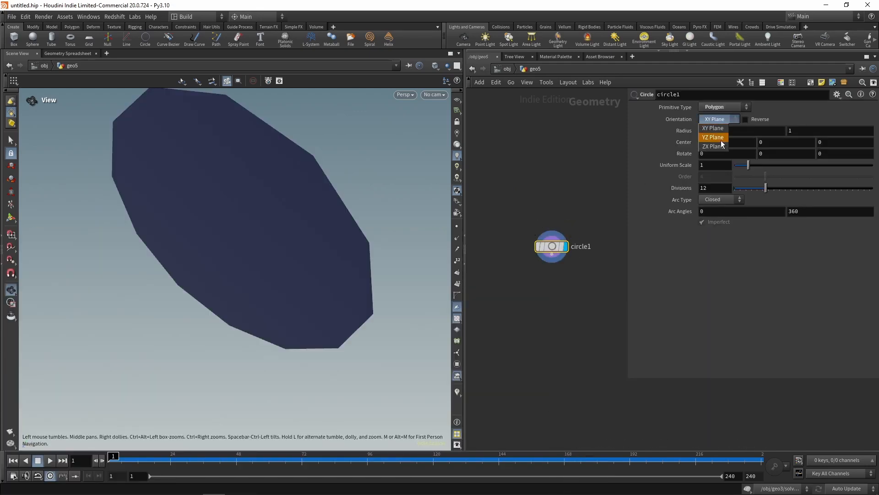
click(721, 144)
double_click(714, 188)
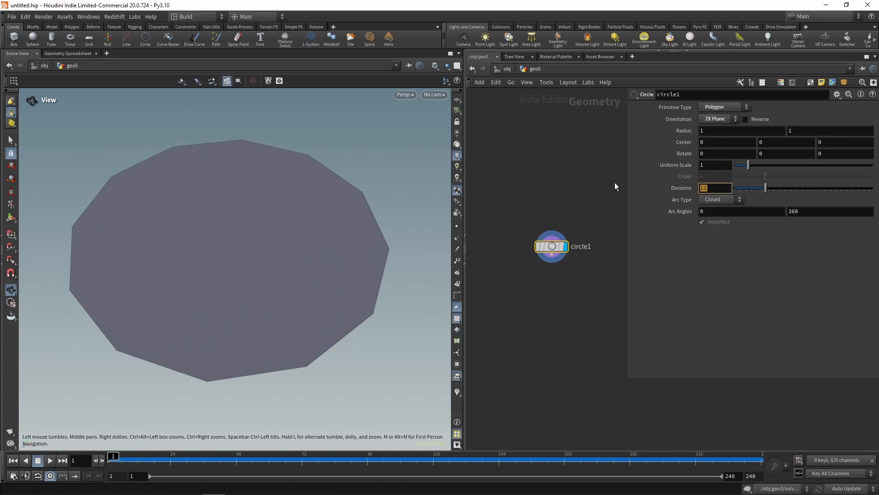
text(60)
key(Tab)
click(556, 209)
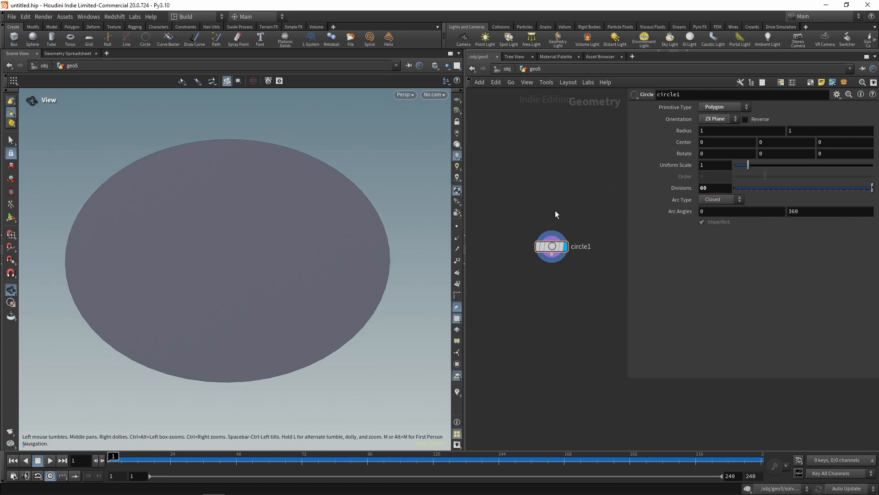
- Move the circle node up and aside, and place an Add node to its lower right in the network
drag(548, 246, 514, 202)
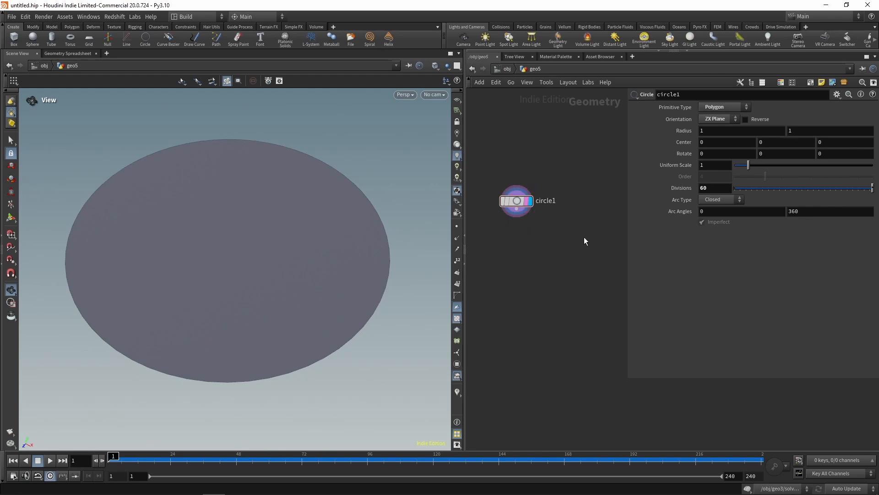
key(Tab)
text(add)
key(Return)
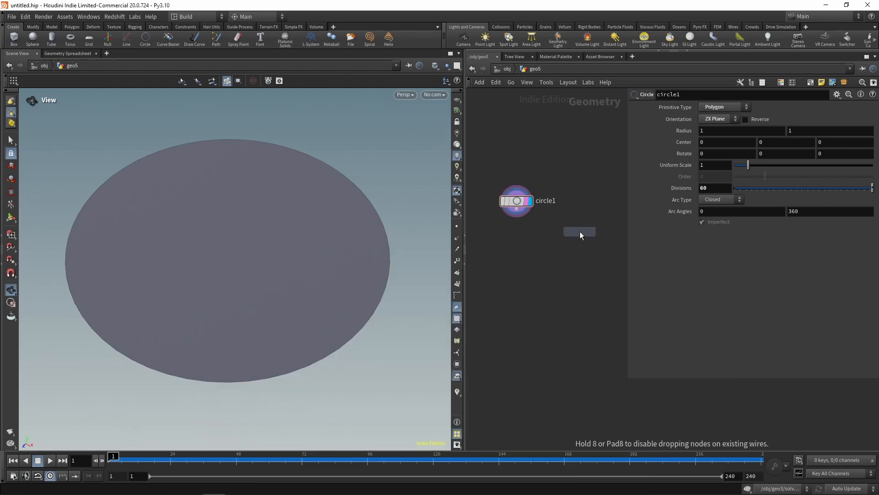
click(580, 232)
- Change the circle's Arc Type to Open Arc
click(518, 200)
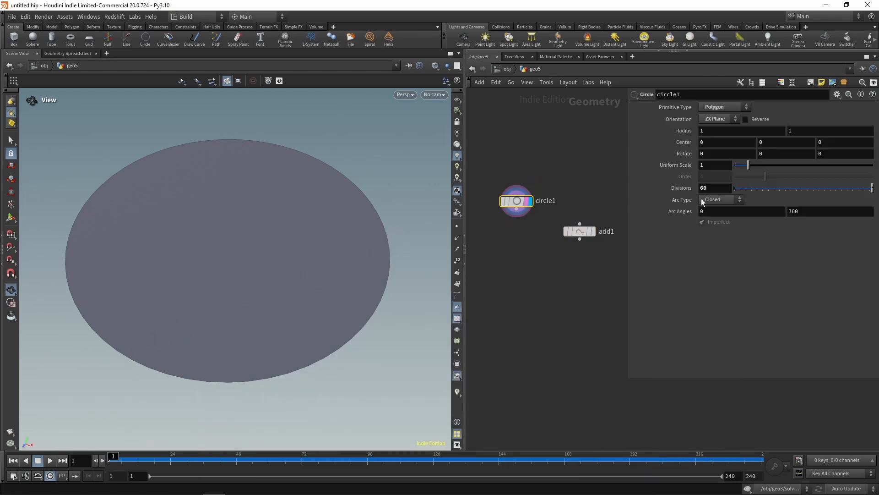
click(714, 201)
click(713, 218)
- Display the Add node, give it one point at the origin, and connect a Point Replicate node below it
click(592, 230)
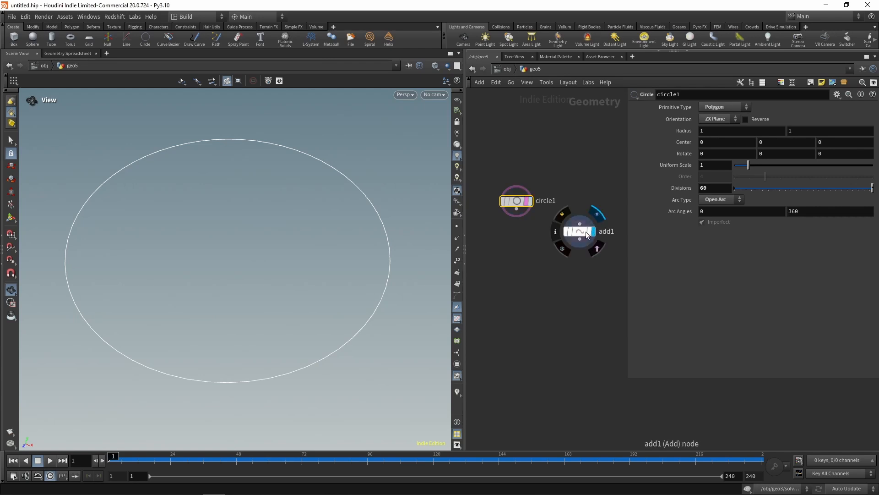
click(721, 130)
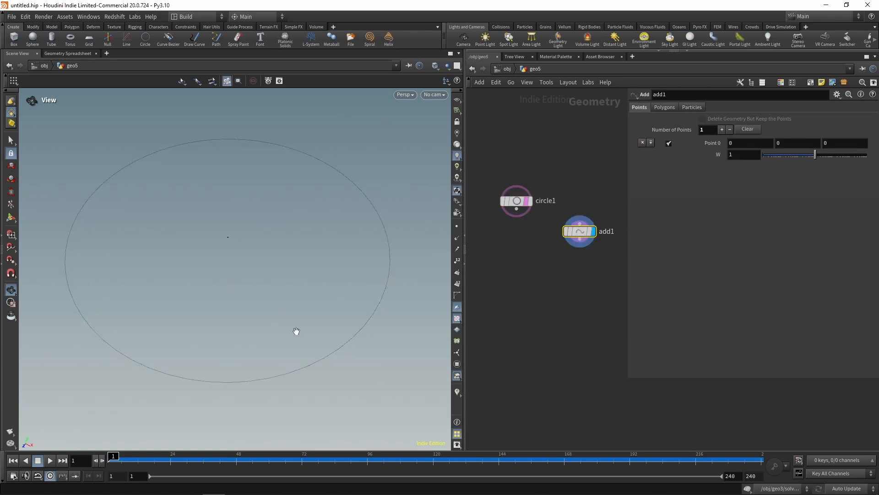
key(Tab)
text(rep)
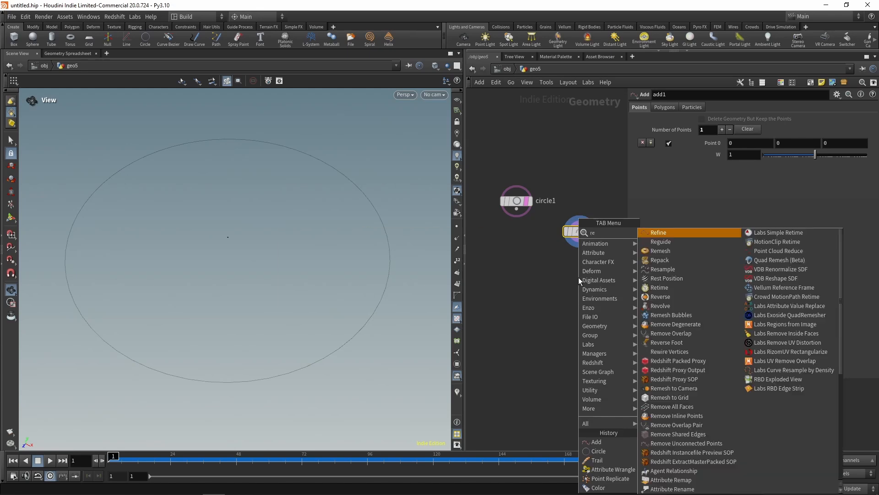
key(Return)
click(580, 278)
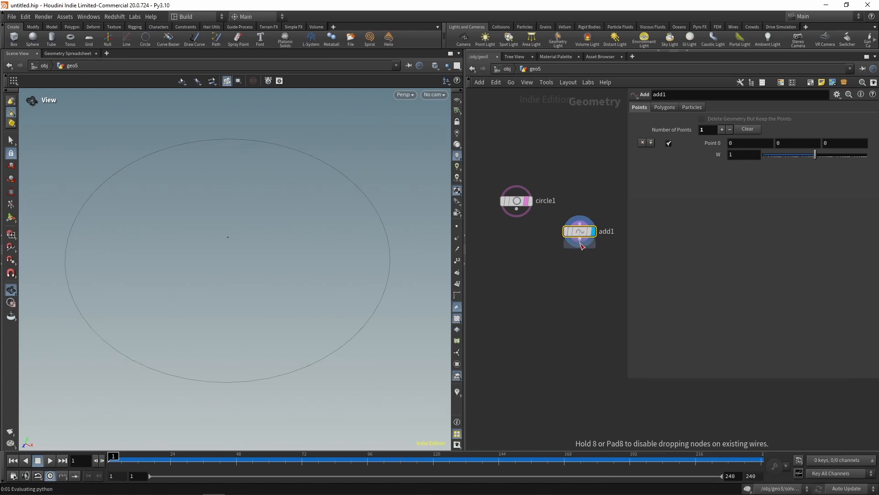
click(597, 262)
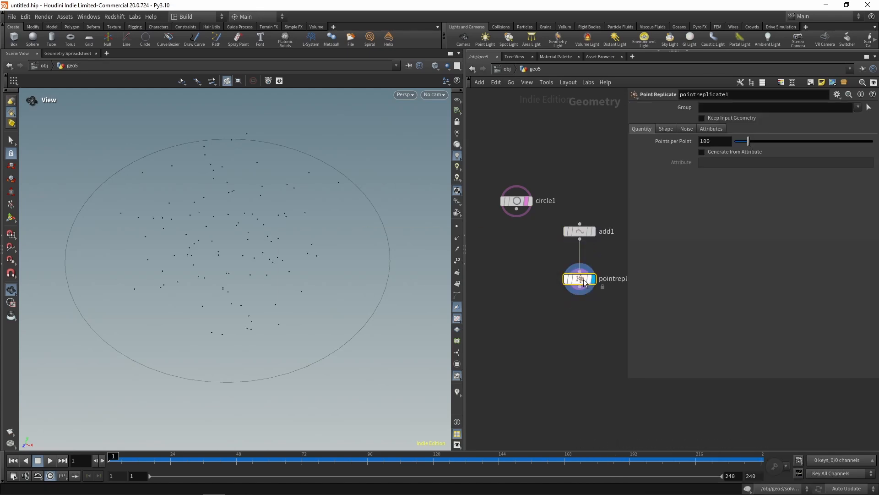
- Set the Point Replicate shape to Circle with its Orientation on the ZX Plane
drag(300, 249, 304, 261)
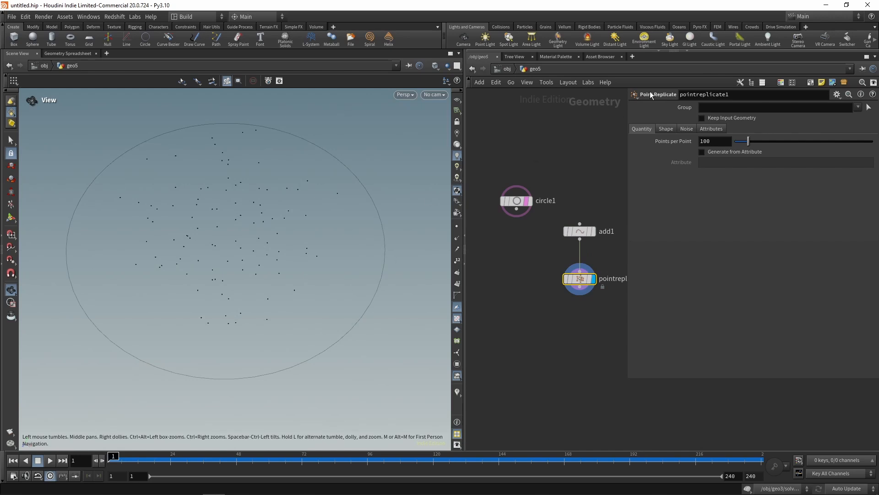
click(665, 128)
click(719, 142)
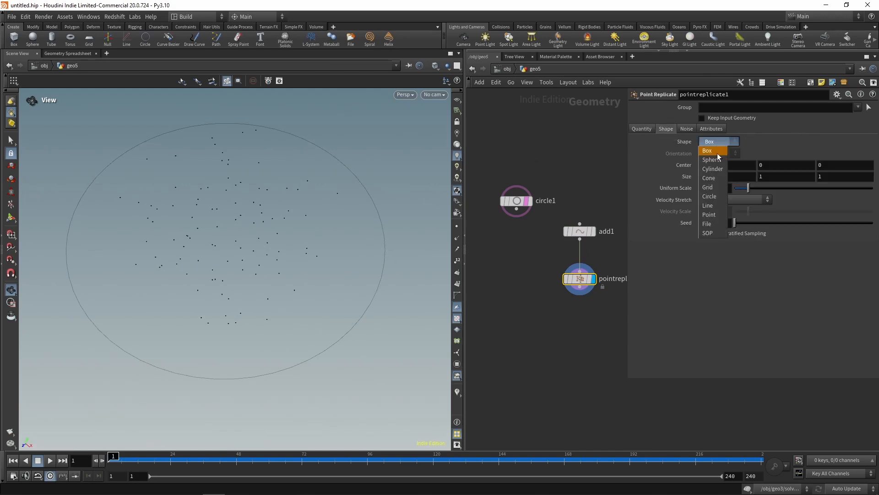
click(717, 196)
click(722, 154)
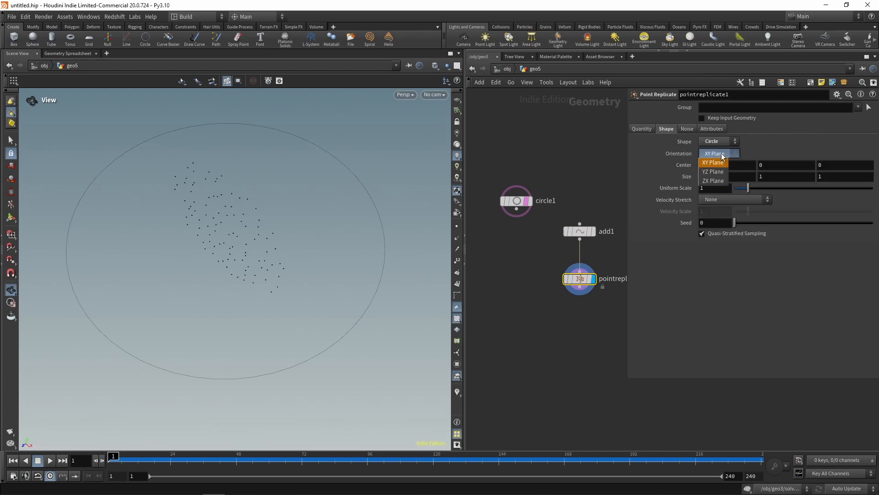
click(718, 180)
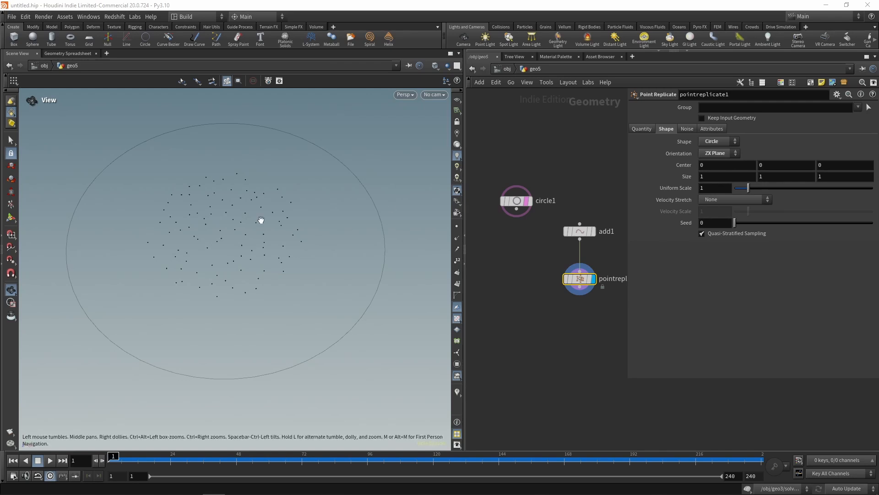
- Scale the Point Replicate shape's Size to 1.9 on all three axes so the points fill the circle
mouse_move(259, 220)
mouse_down()
mouse_move(267, 269)
mouse_move(249, 180)
mouse_move(238, 167)
mouse_move(264, 232)
mouse_up()
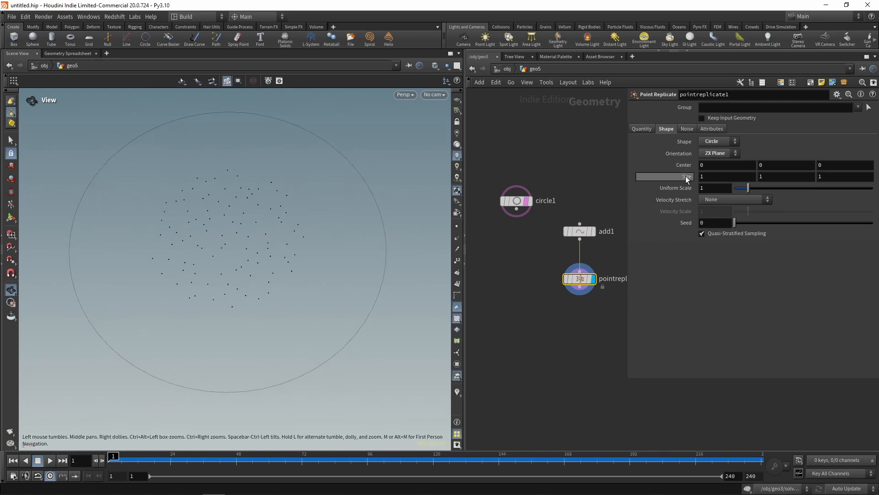
middle_drag(685, 176, 729, 183)
mouse_move(332, 208)
mouse_down()
mouse_move(338, 243)
mouse_move(334, 200)
mouse_up()
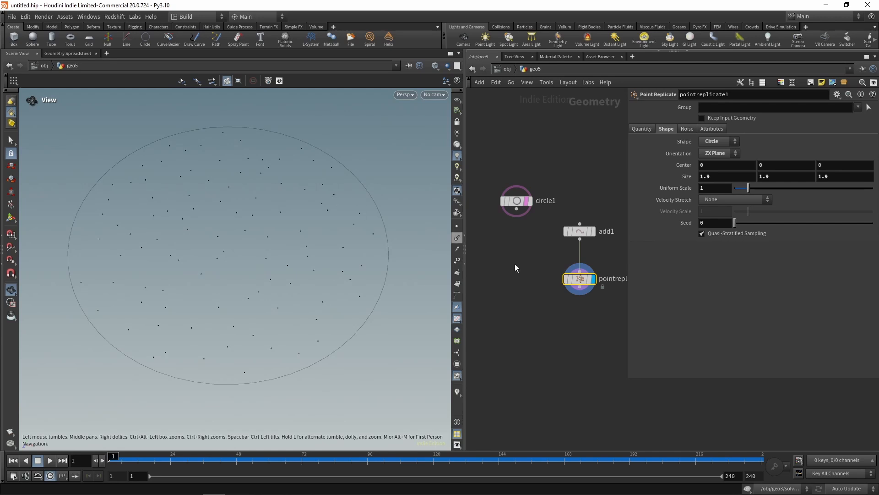
- Connect an Attribute Wrangle below the Point Replicate node
middle_drag(576, 298, 553, 265)
key(Tab)
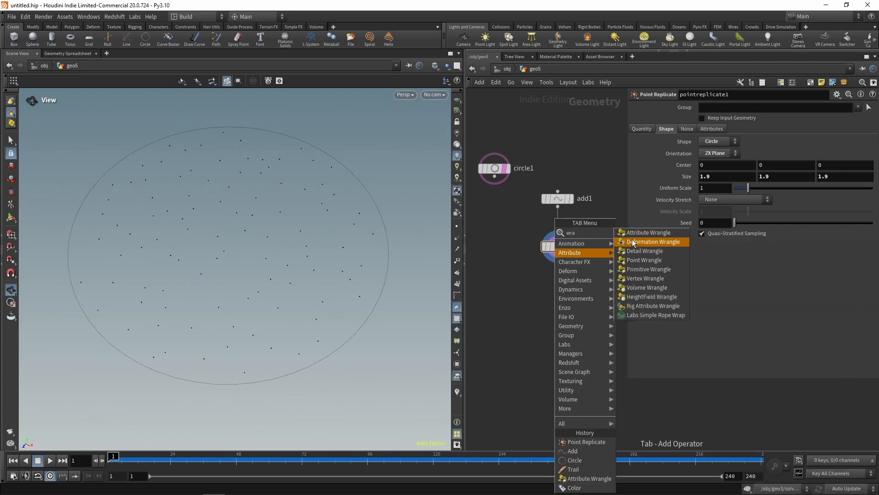
click(638, 234)
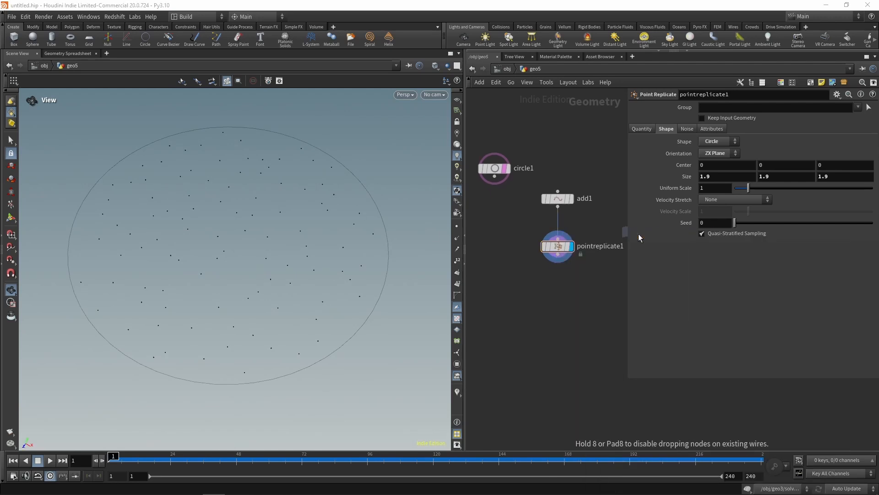
click(562, 293)
click(672, 198)
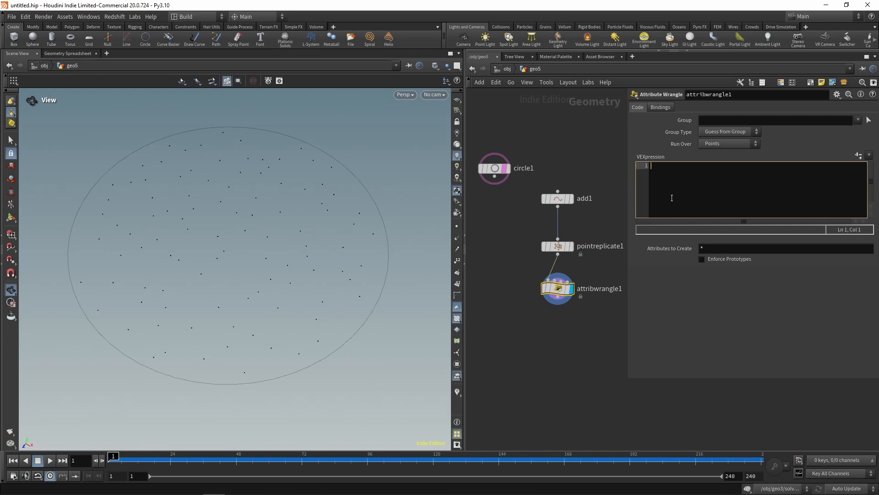
text(i)
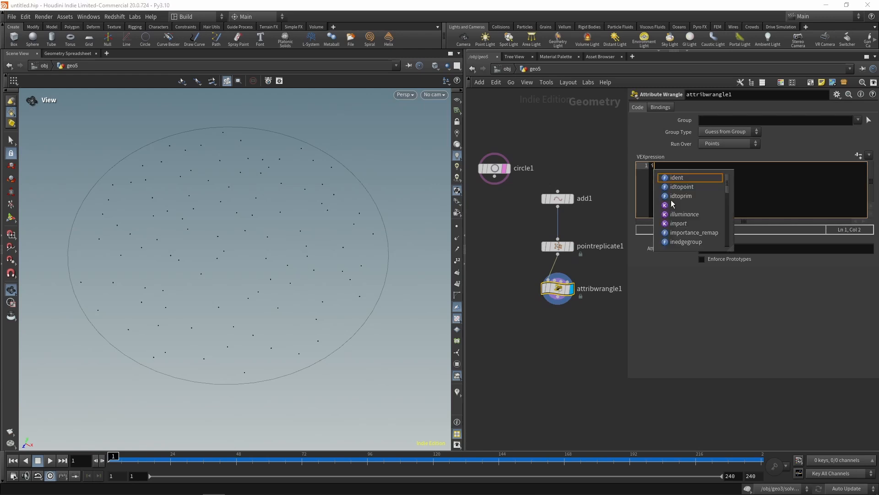
text(@id)
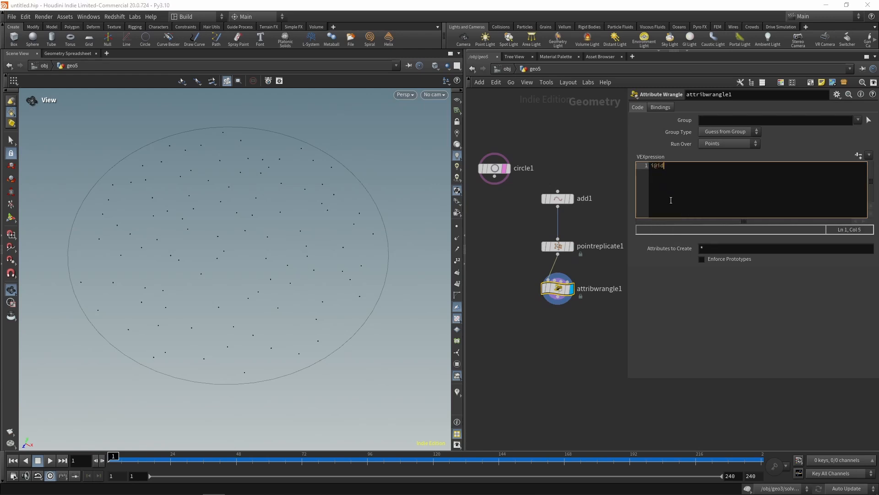
text( = @ptnum;)
key(Return)
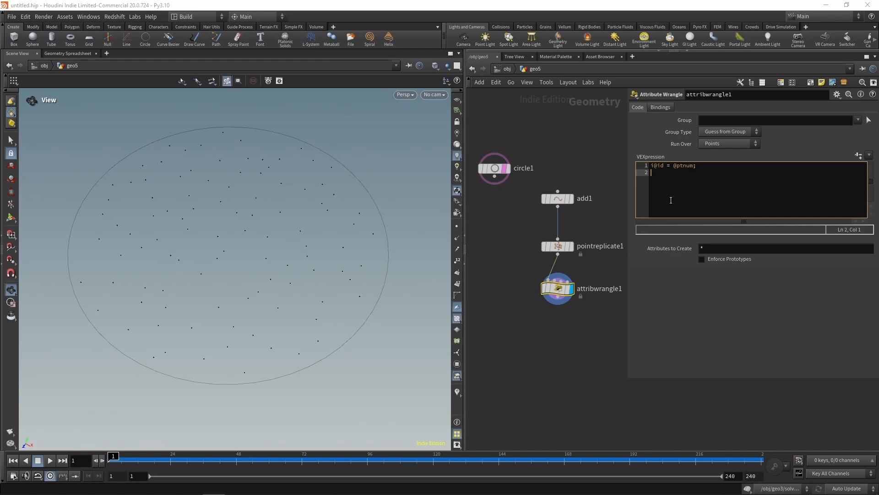
- Rename the wrangle node to id_attrib
double_click(601, 289)
text(id_at)
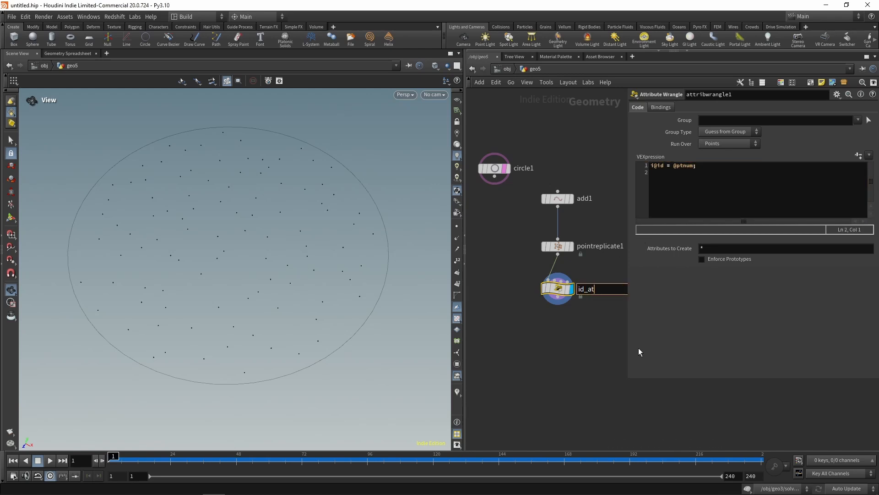
text(trib)
key(Return)
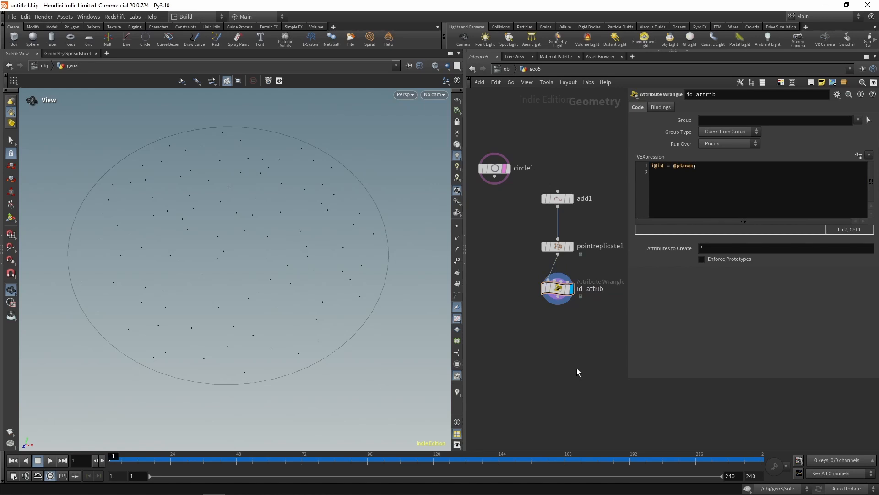
- Connect a second Attribute Wrangle below id_attrib
key(Tab)
text(wr)
click(659, 243)
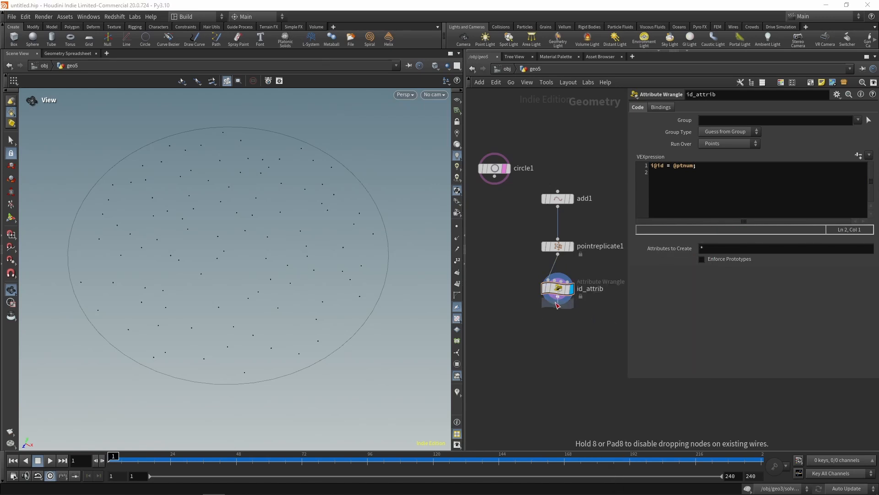
click(558, 340)
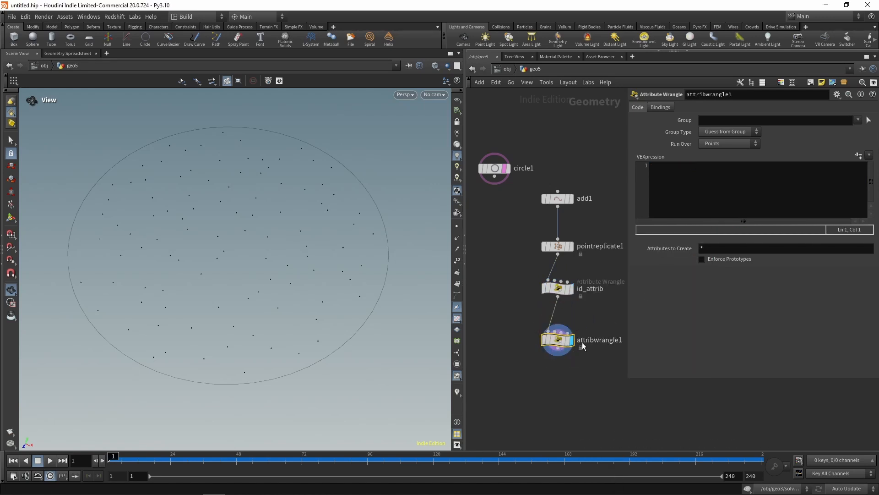
- Rename the new wrangle to animation and switch the network wiring style to rounded
double_click(583, 346)
text(animation)
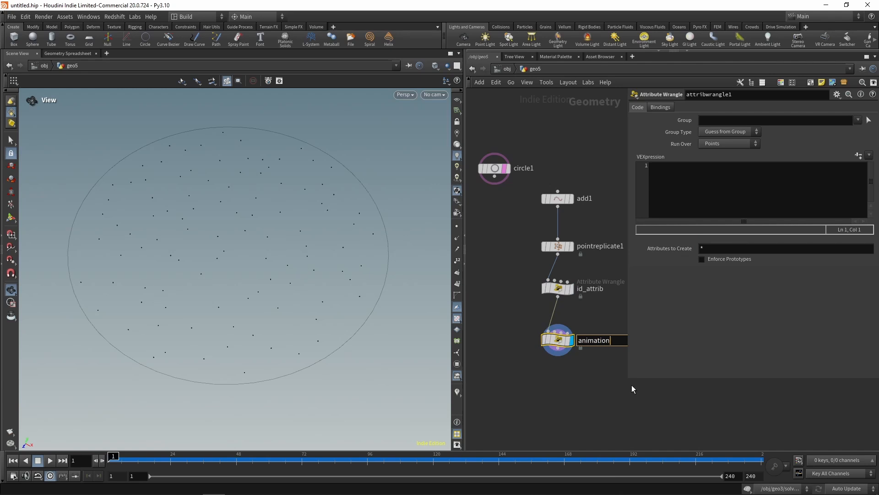
key(Return)
key(shift+s)
- Declare a speed channel variable in the animation wrangle with float speed = chf("speed");
click(683, 198)
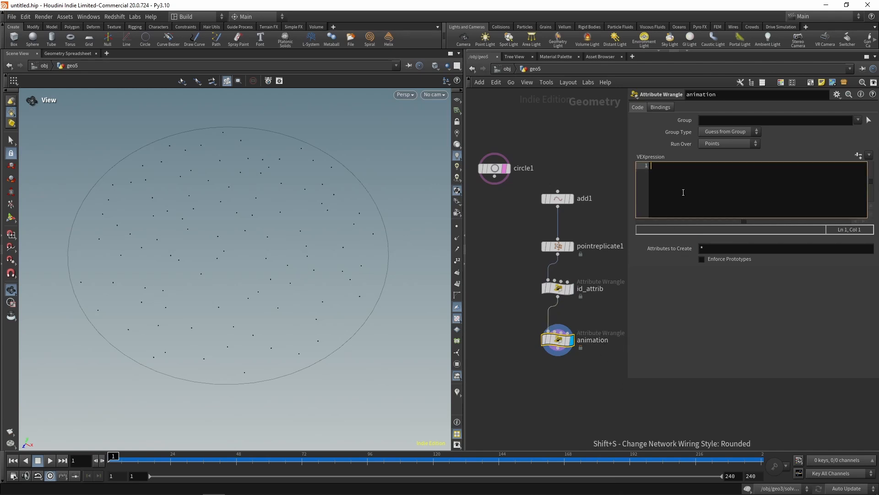
text(float )
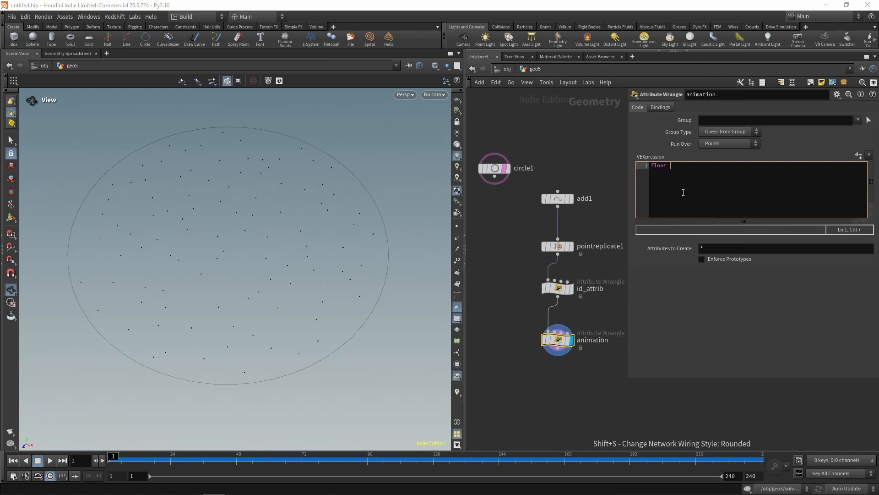
text(speed = chf("speed");)
key(Return)
key(Return)
text(flaot t)
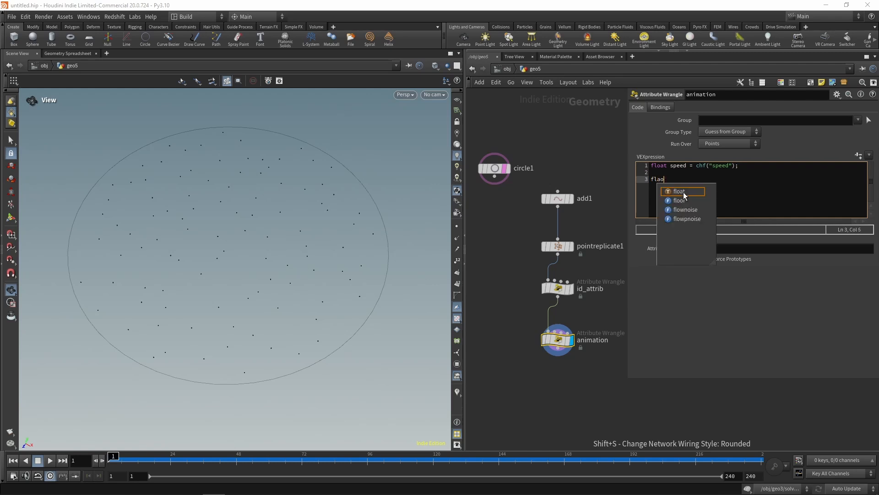
key(BackSpace)
key(BackSpace)
key(BackSpace)
key(BackSpace)
key(BackSpace)
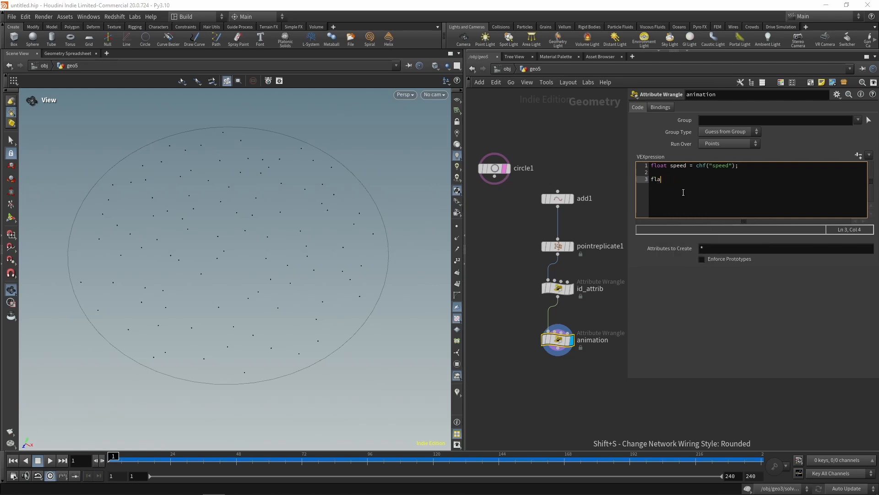
click(683, 192)
text(t = @Time * speed;)
key(Return)
key(Return)
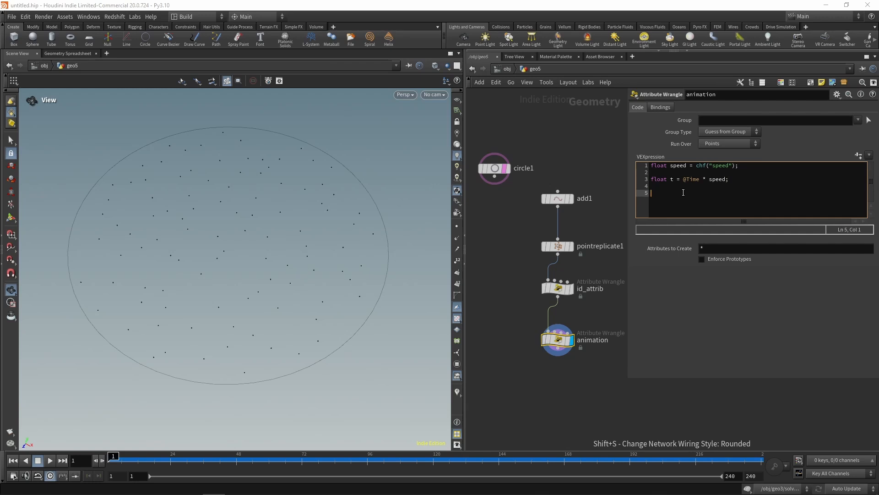
- Set the point position to circular motion with @P = set(cos(t), 0, sin(t)); in the animation wrangle
text(@P = set();)
key(Left)
key(Left)
text(cos(t))
text(, 0, sin())
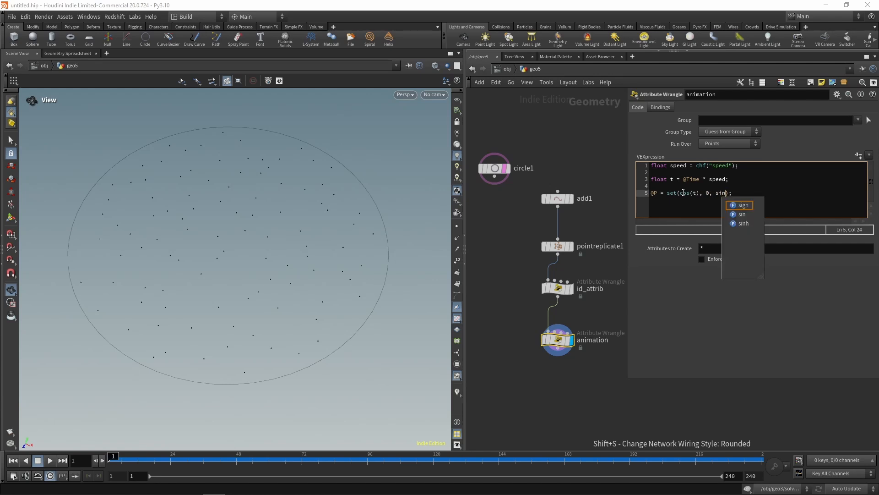
key(Left)
text(t))
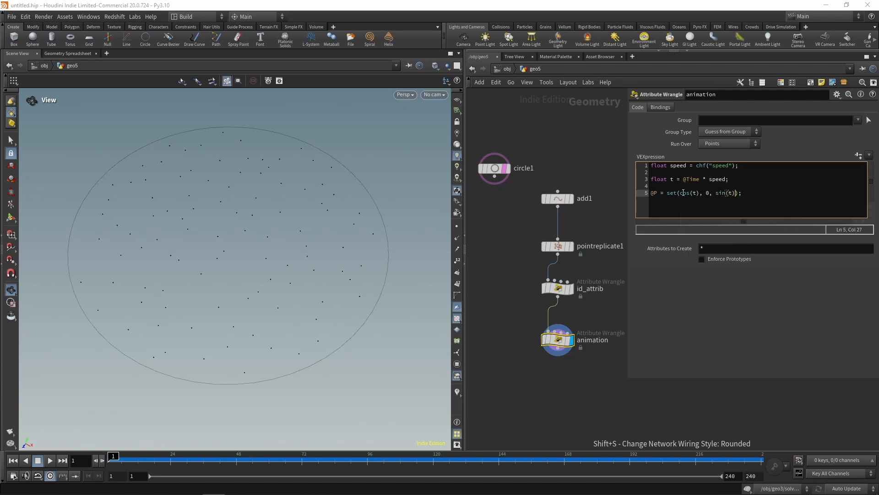
- Declare float radius = length(@P); above the position line and multiply the set(cos(t), 0, sin(t)) vector by radius
click(666, 187)
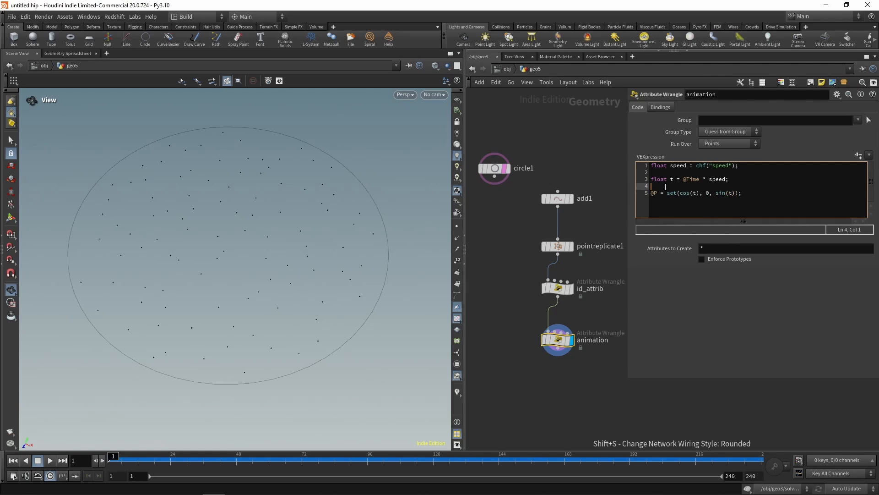
key(Return)
text(float radius )
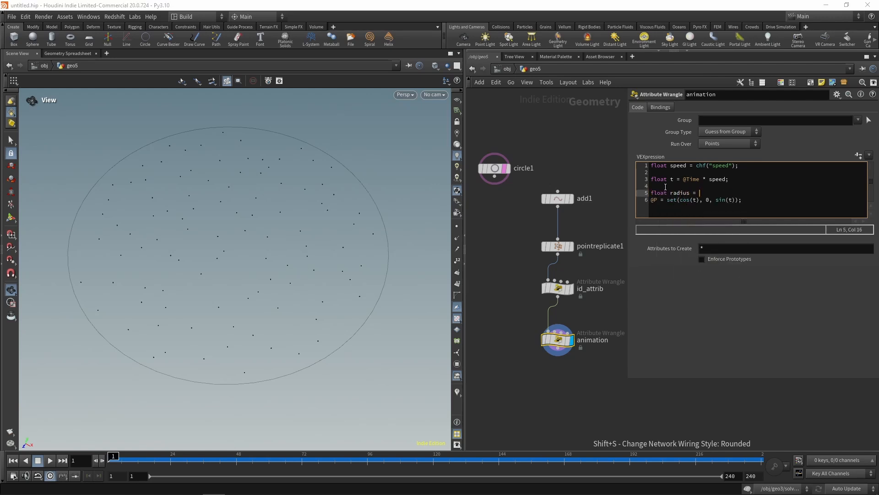
text(= length()
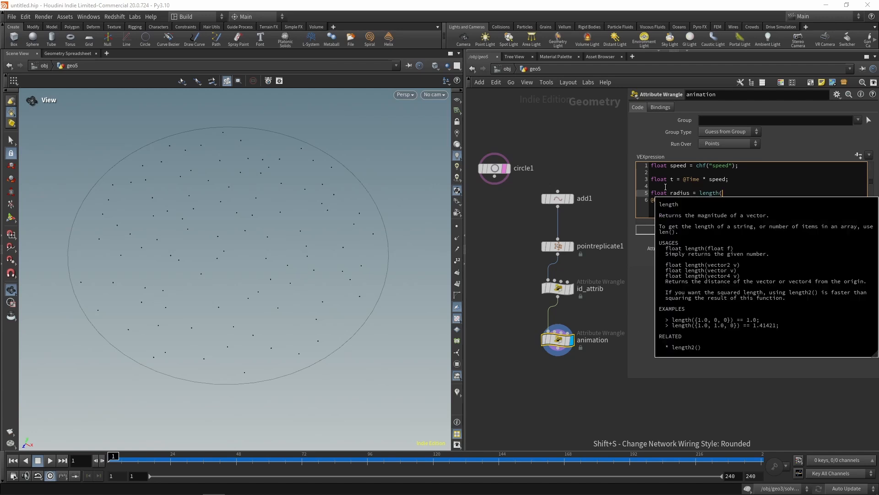
text(@P);)
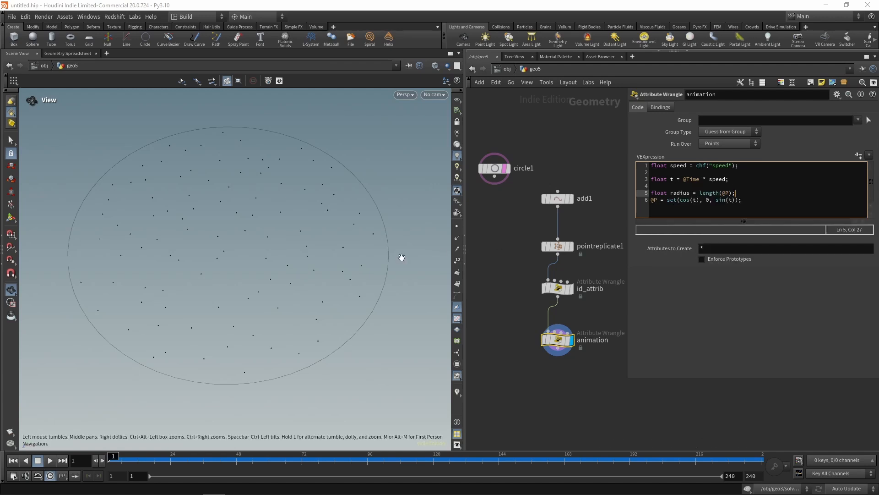
click(740, 200)
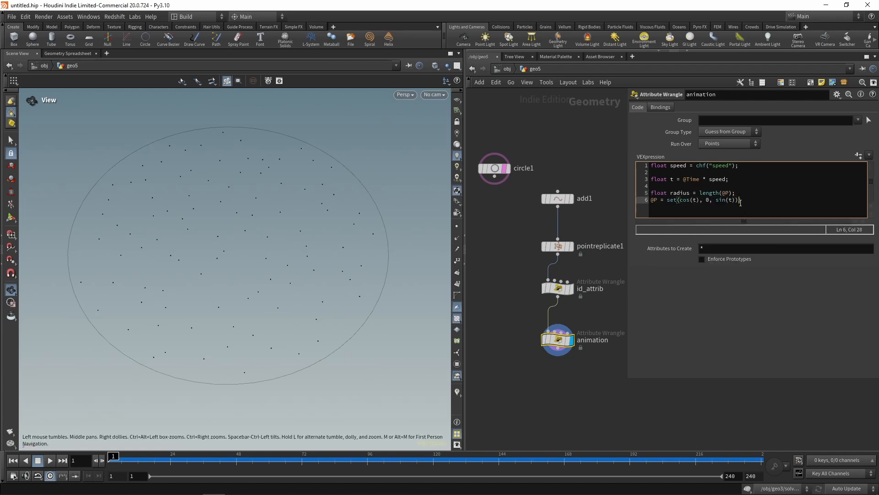
text(* radius)
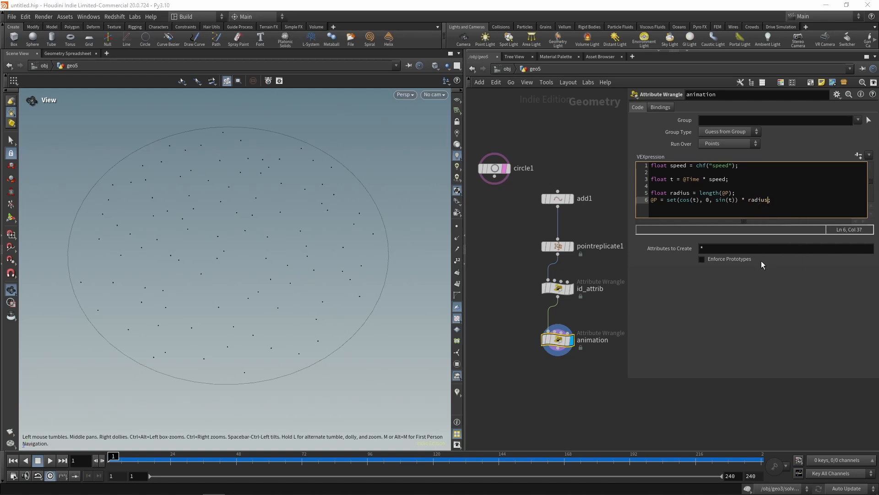
- Create the wrangle's speed parameter from the code, set it to 1, and preview the animation
click(855, 158)
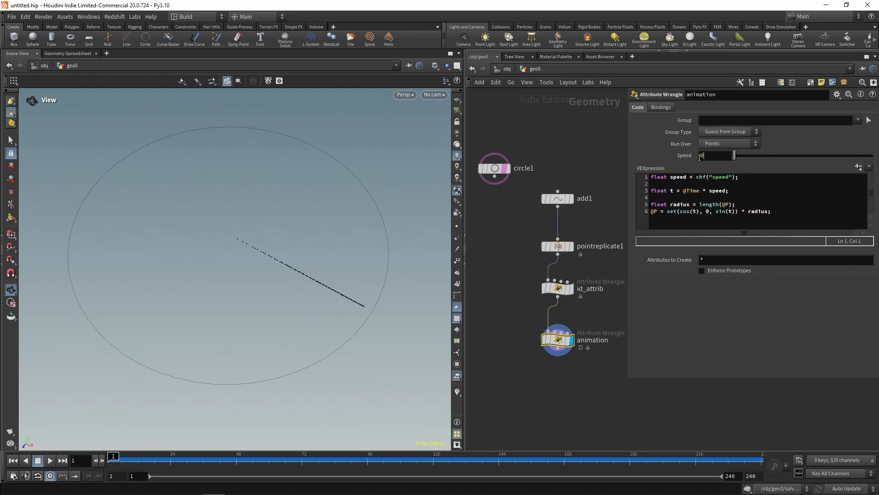
click(50, 460)
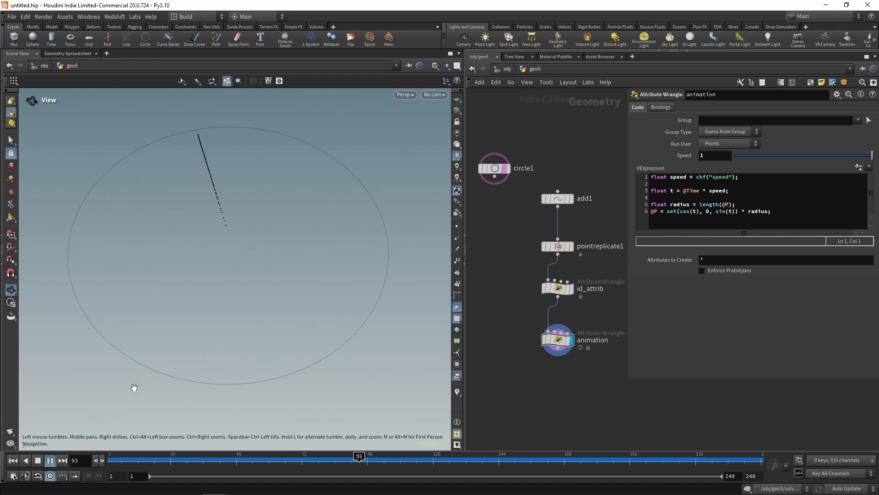
click(38, 460)
- Add a Trail node below the animation wrangle, connected to its output
middle_drag(472, 393, 463, 359)
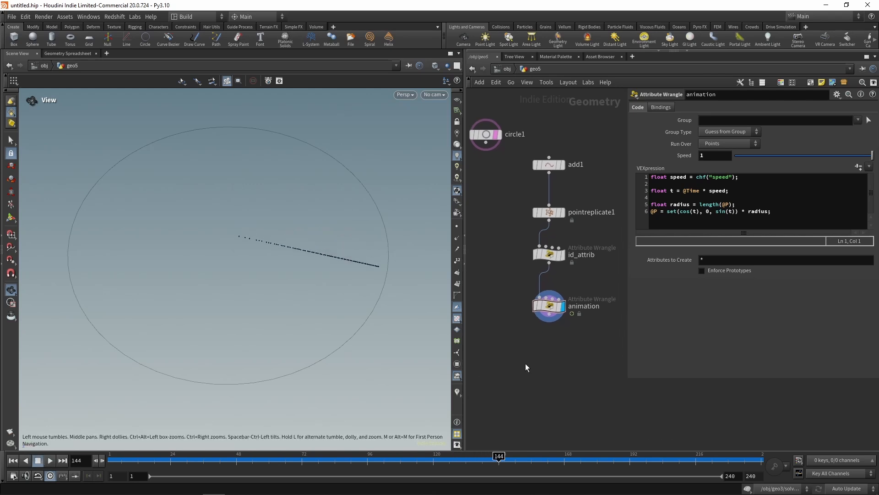
key(Tab)
text(trai)
key(Return)
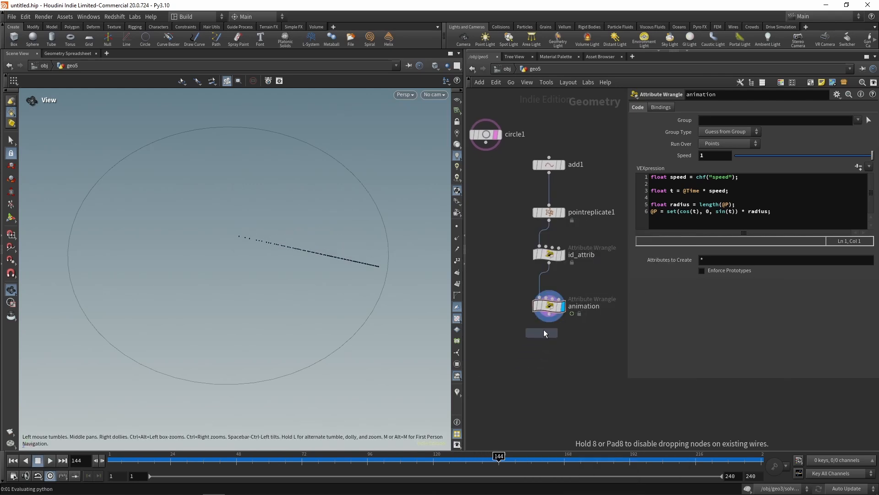
click(551, 350)
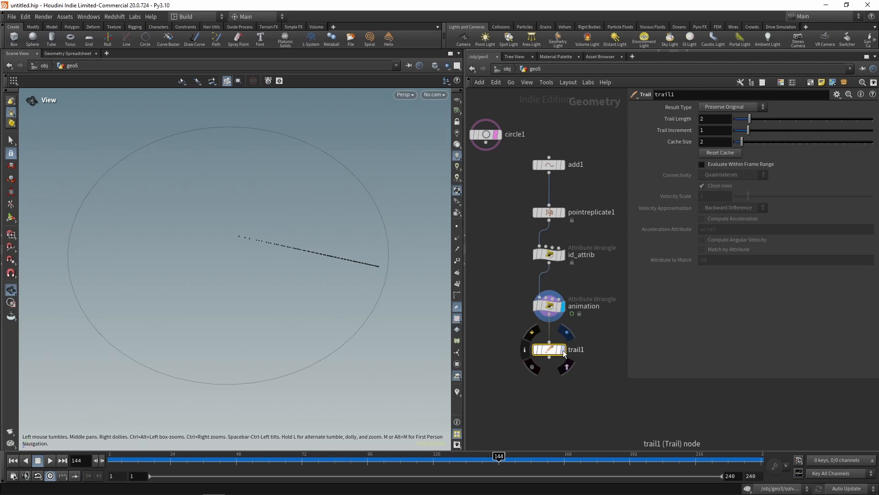
- Set the Trail node's trail length to 100 and trail increment to 0.5
double_click(720, 121)
text(100)
key(Tab)
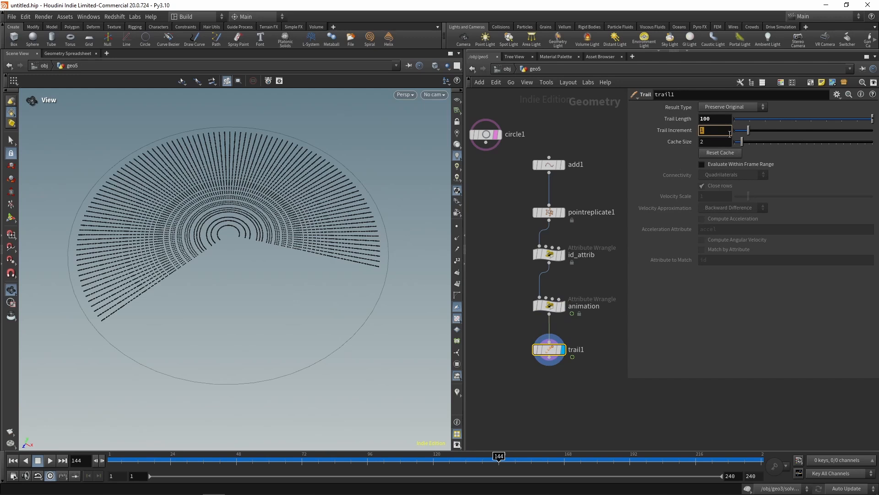
text(0.5)
key(Tab)
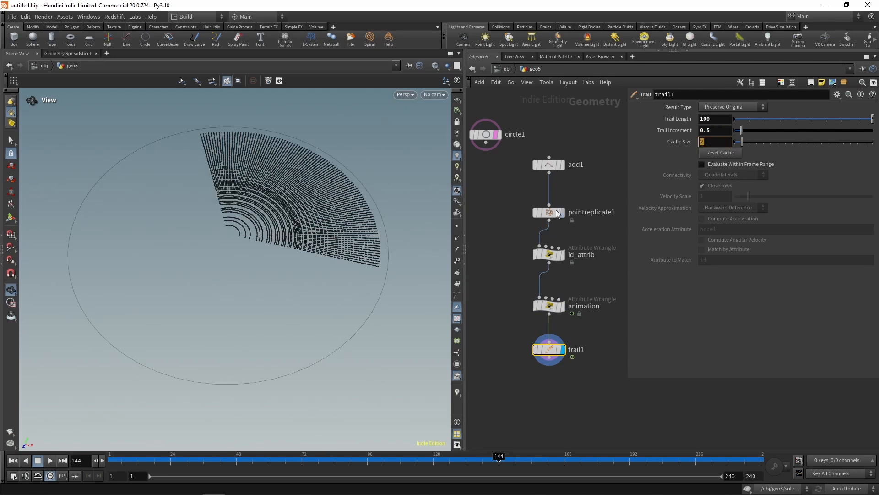
- Add an Add node below the Trail node, connected to its output
mouse_move(551, 261)
middle_drag(547, 373, 543, 346)
key(Tab)
text(add)
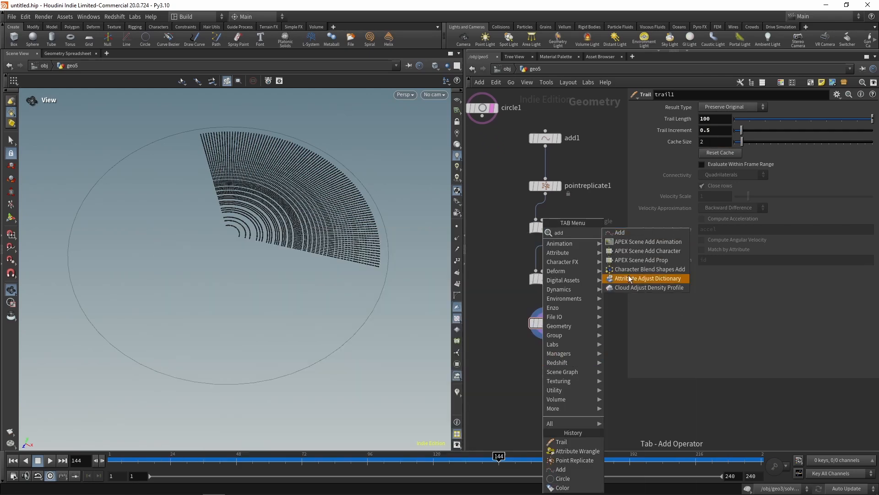
click(633, 234)
click(545, 378)
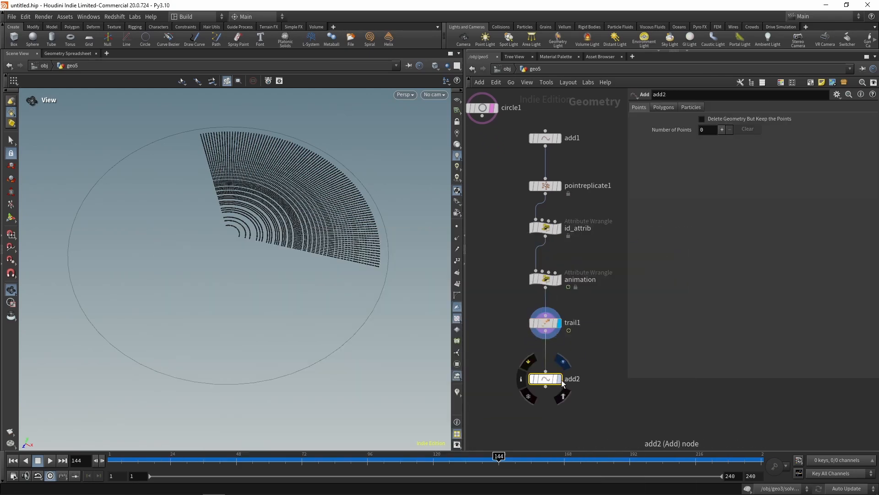
- Configure the new Add node to build polygons by group, using By Attribute with the attribute name id
click(664, 107)
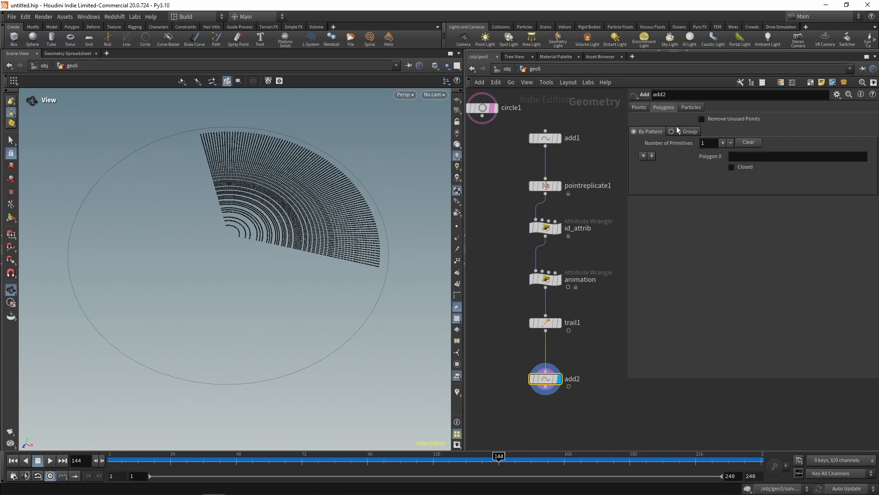
click(676, 132)
click(714, 155)
click(721, 200)
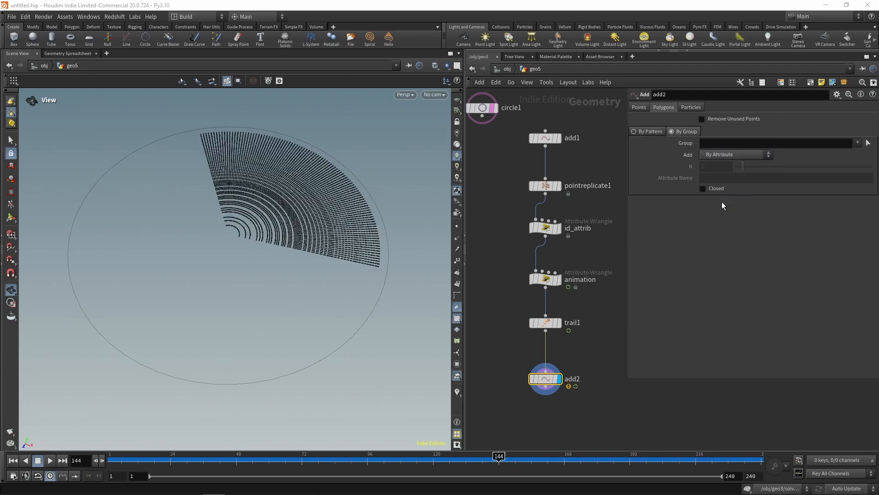
click(716, 179)
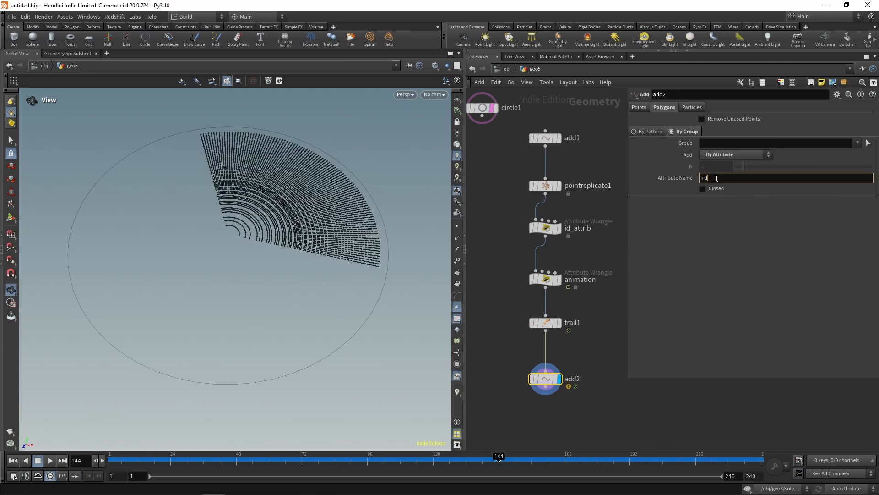
key(Tab)
- Play back the animation to check the trail lines moving around the circle
click(507, 265)
mouse_move(300, 203)
mouse_down()
mouse_move(298, 253)
mouse_move(299, 200)
mouse_up()
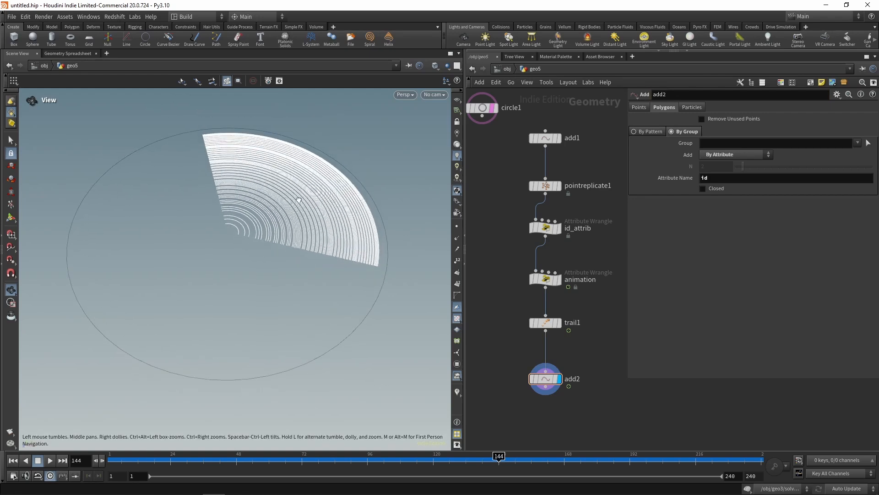
click(51, 460)
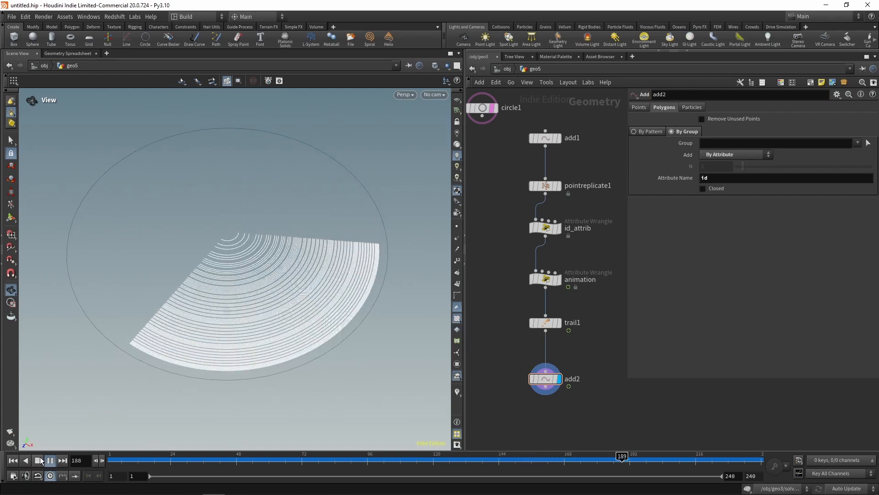
click(40, 460)
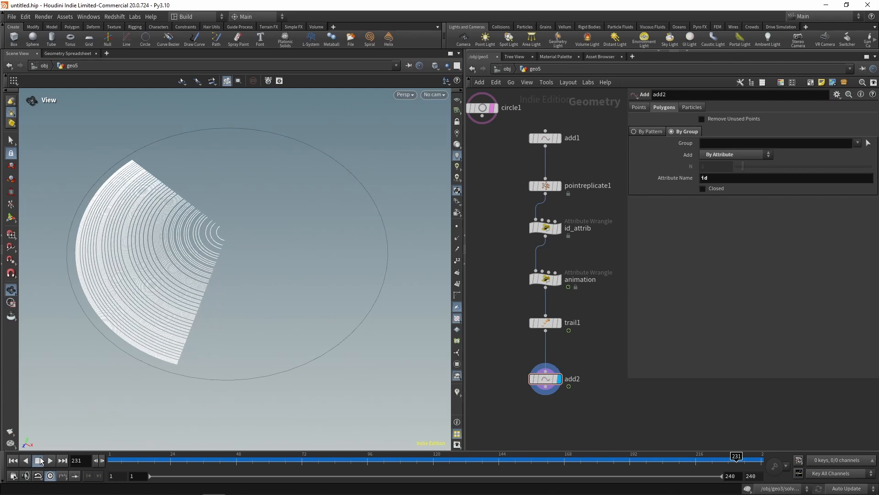
click(544, 279)
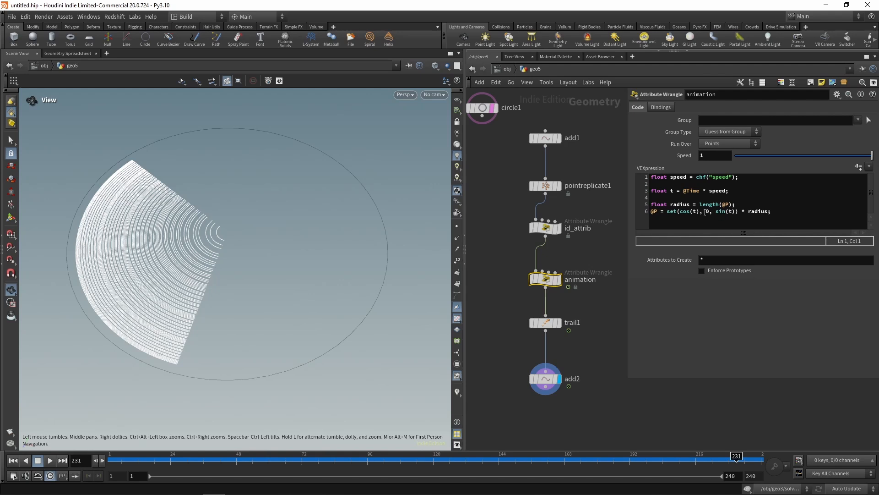
click(685, 185)
key(Return)
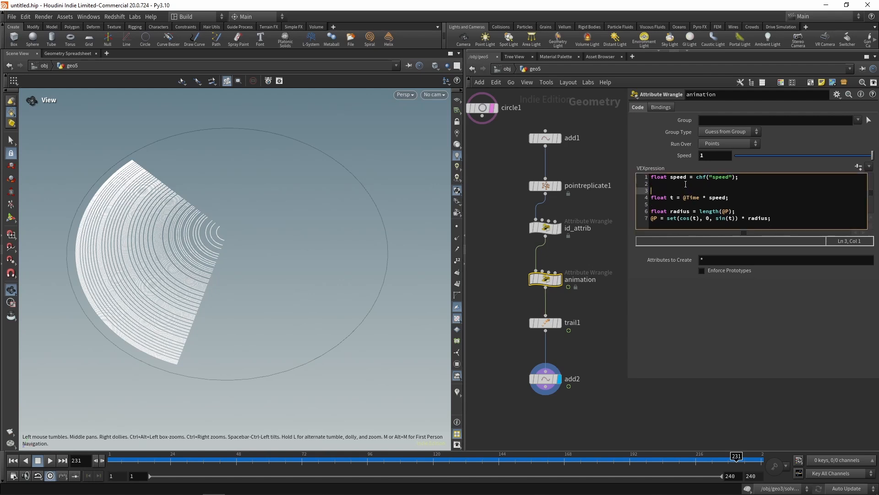
text(float phase)
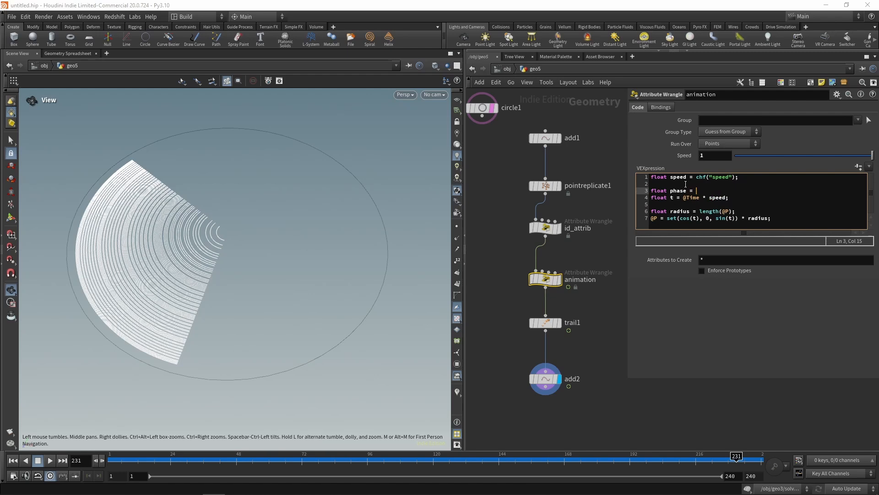
text( = rand()
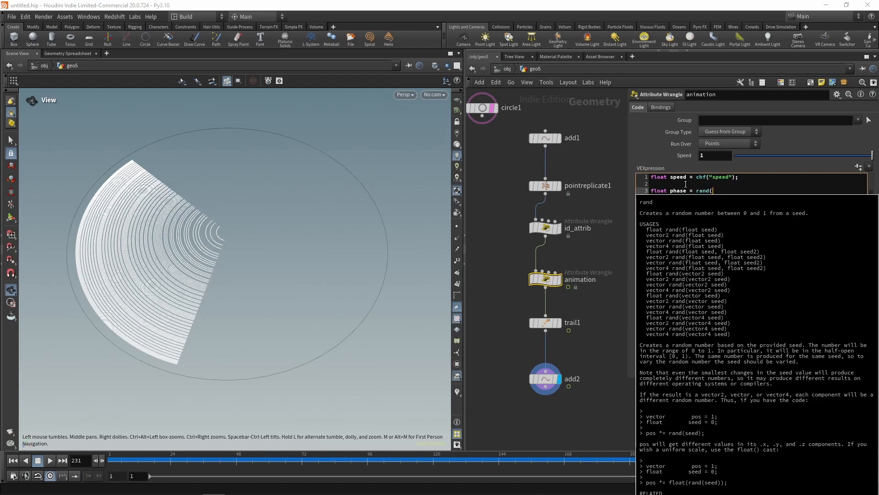
text(@ptnum)
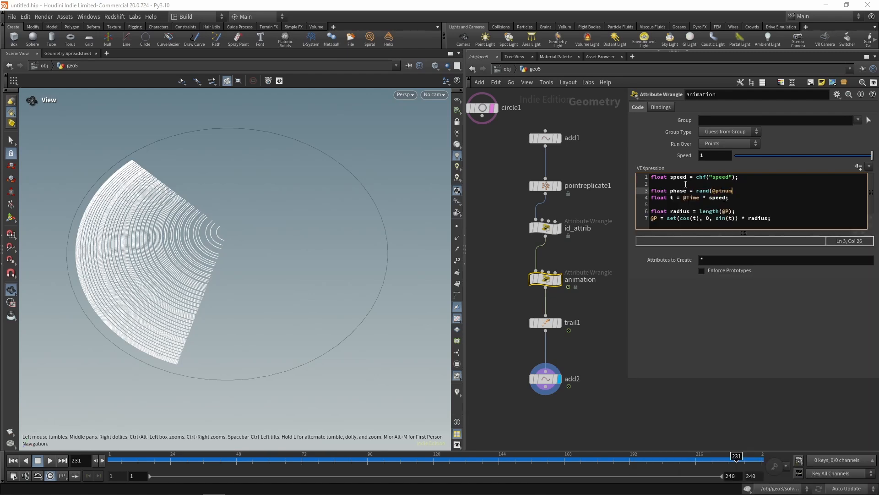
text();)
click(698, 190)
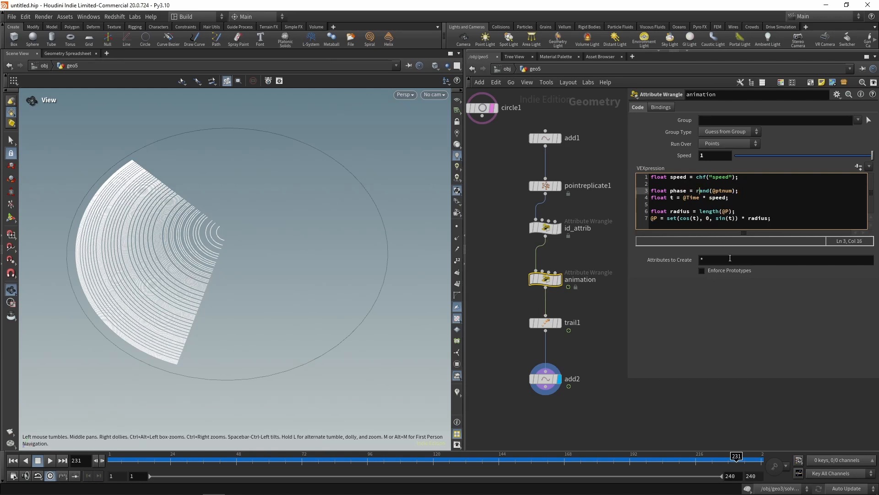
text(it01()
key(End)
key(Left)
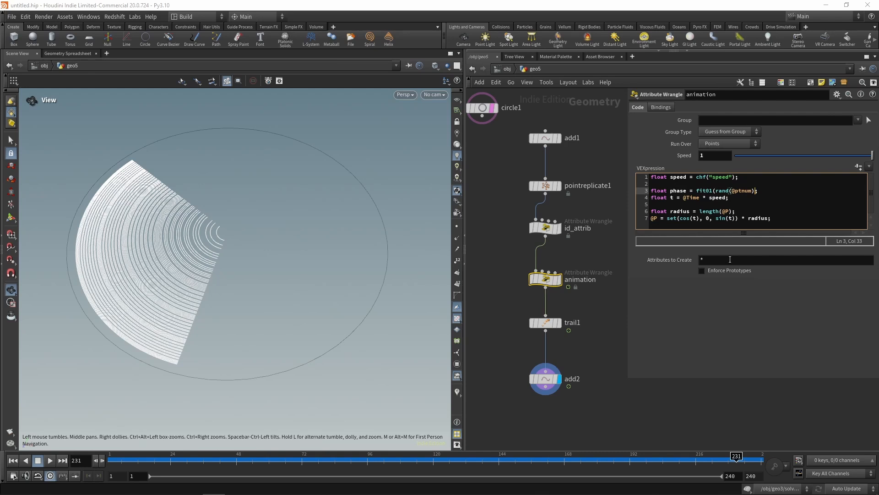
text(, 0.2, 3))
key(Down)
key(Left)
text(* phase)
- Offset the circular motion by phase, using cos(t + phase) and sin(t + phase) in the position line
key(Down)
key(Down)
key(Down)
key(Left)
text(+ phase)
key(Right)
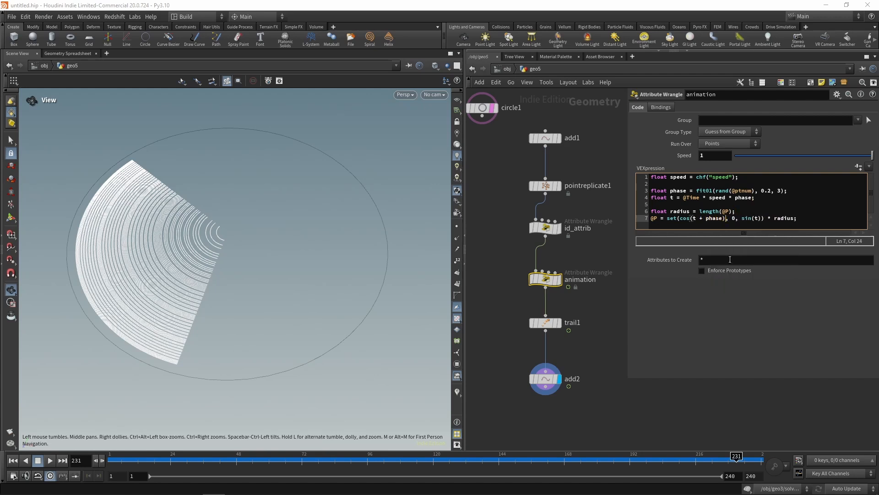
text(+ phase)
click(583, 419)
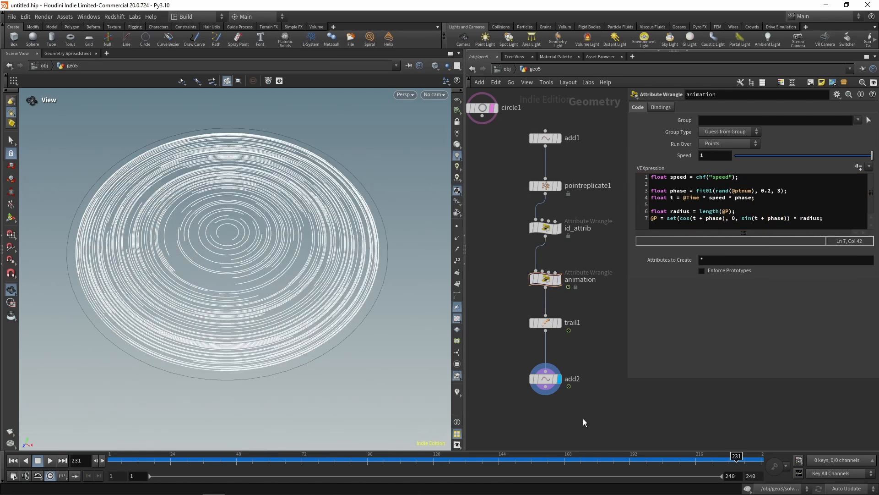
- Play back the animation and slow the wrangle's speed to 0.482
click(51, 460)
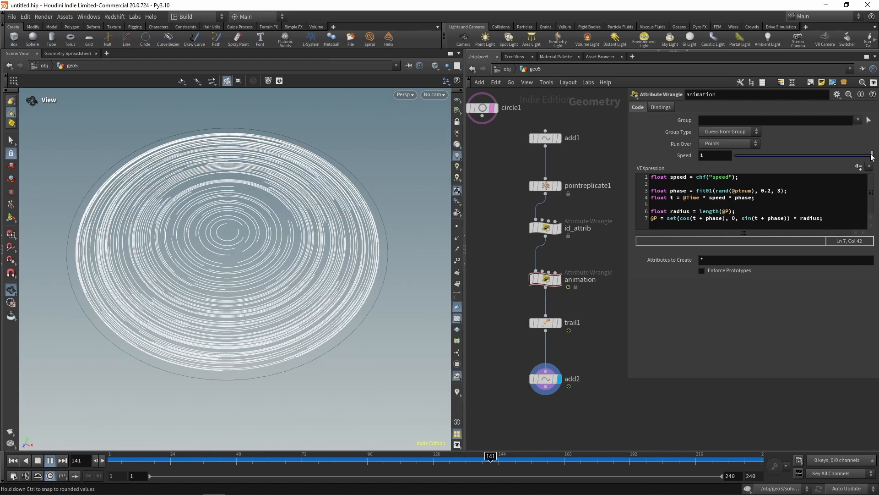
drag(872, 156, 801, 156)
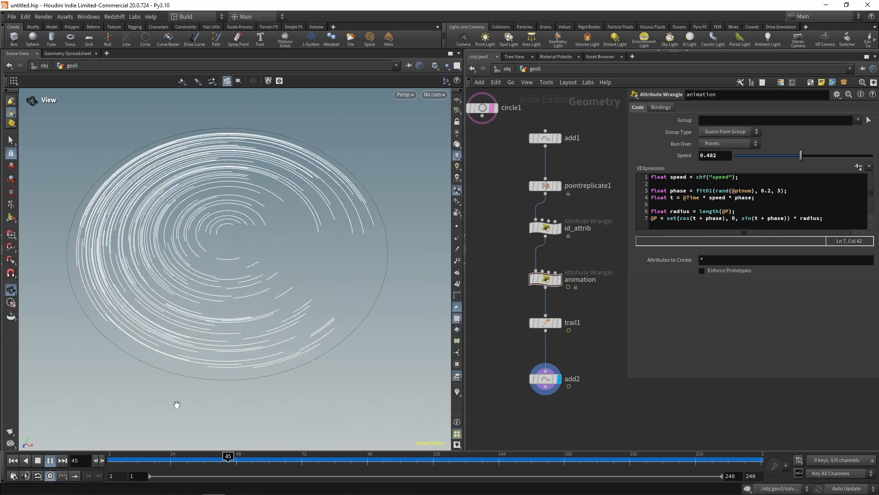
click(37, 461)
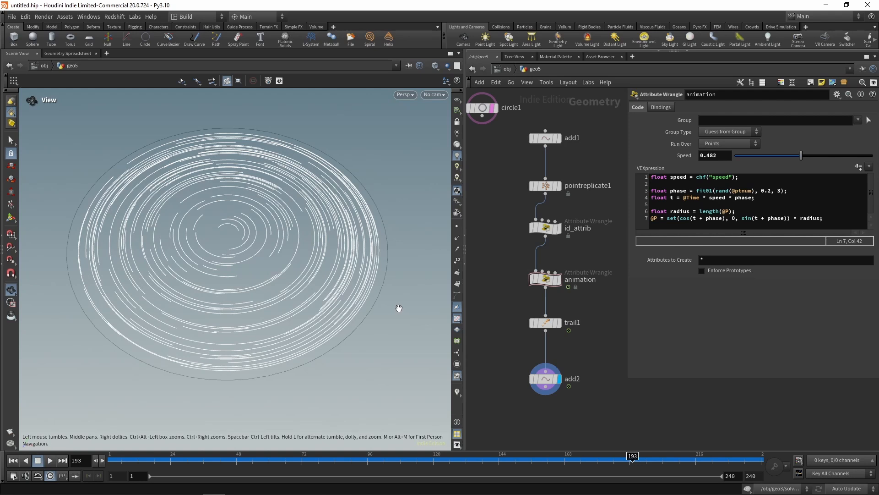